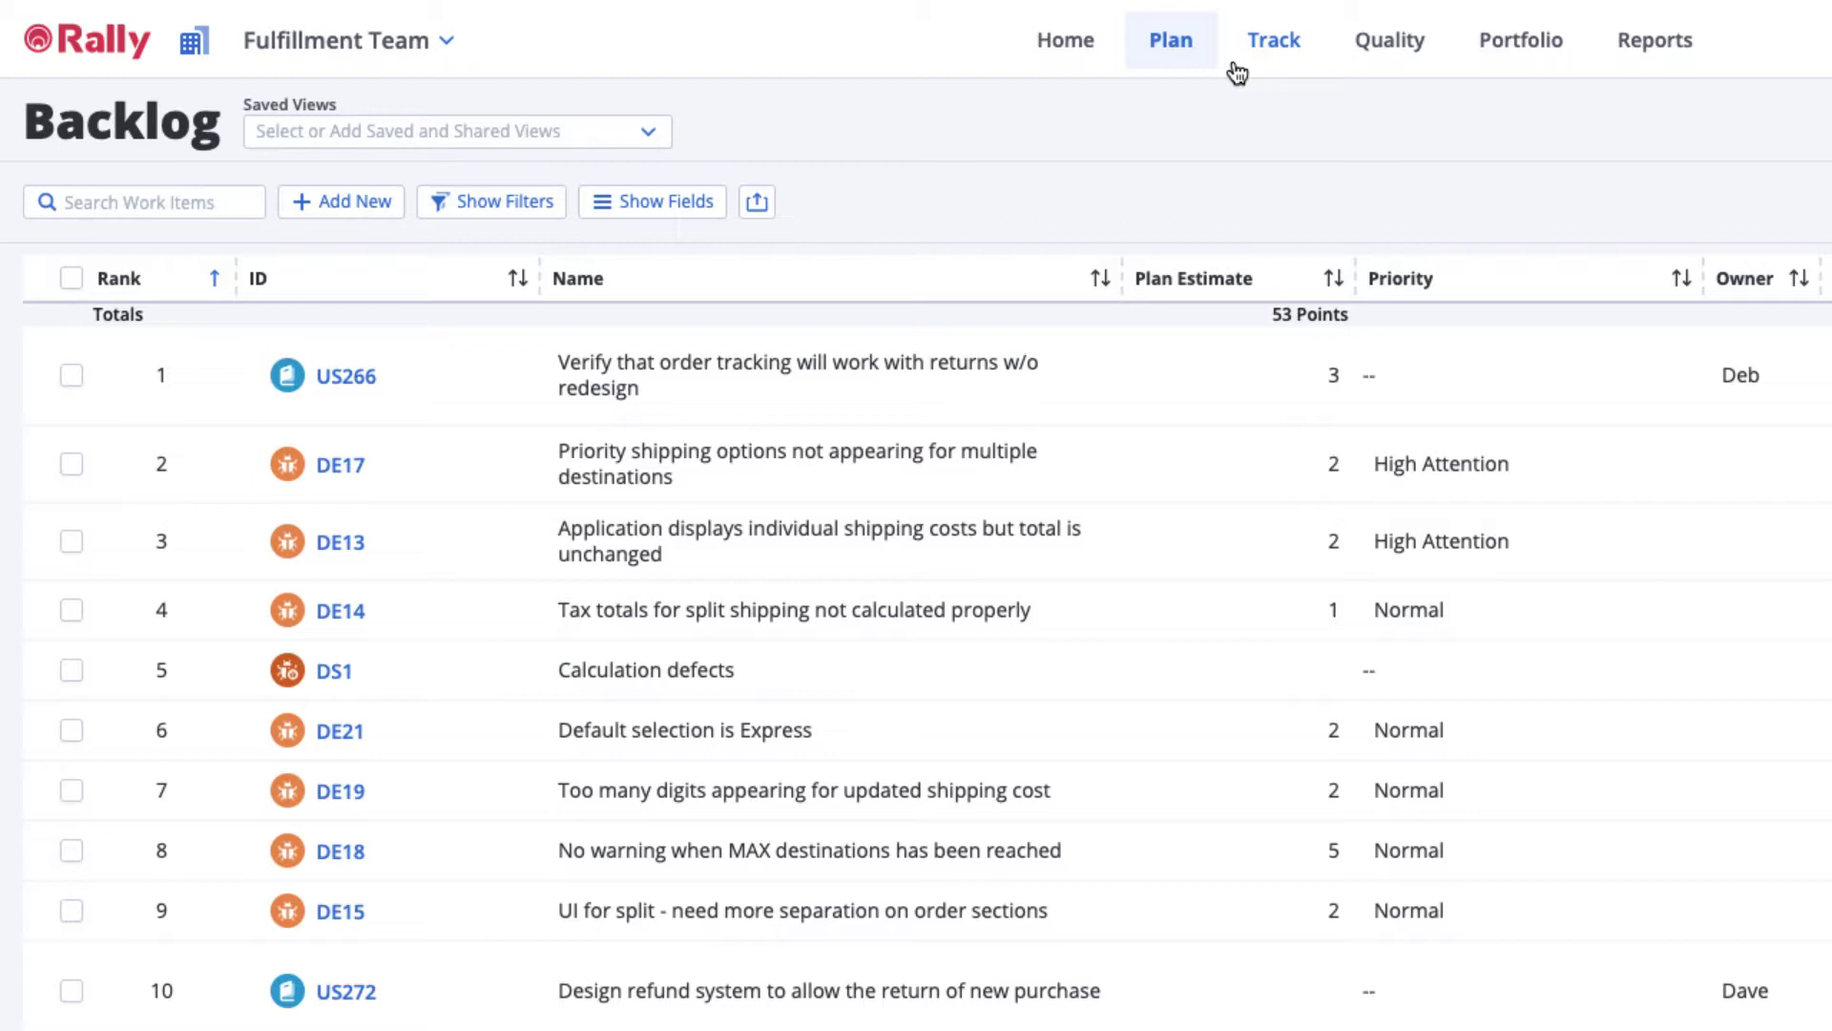
# Show and then close the Plan pages list, staying on the Fulfillment Team backlog
pyautogui.click(1183, 58)
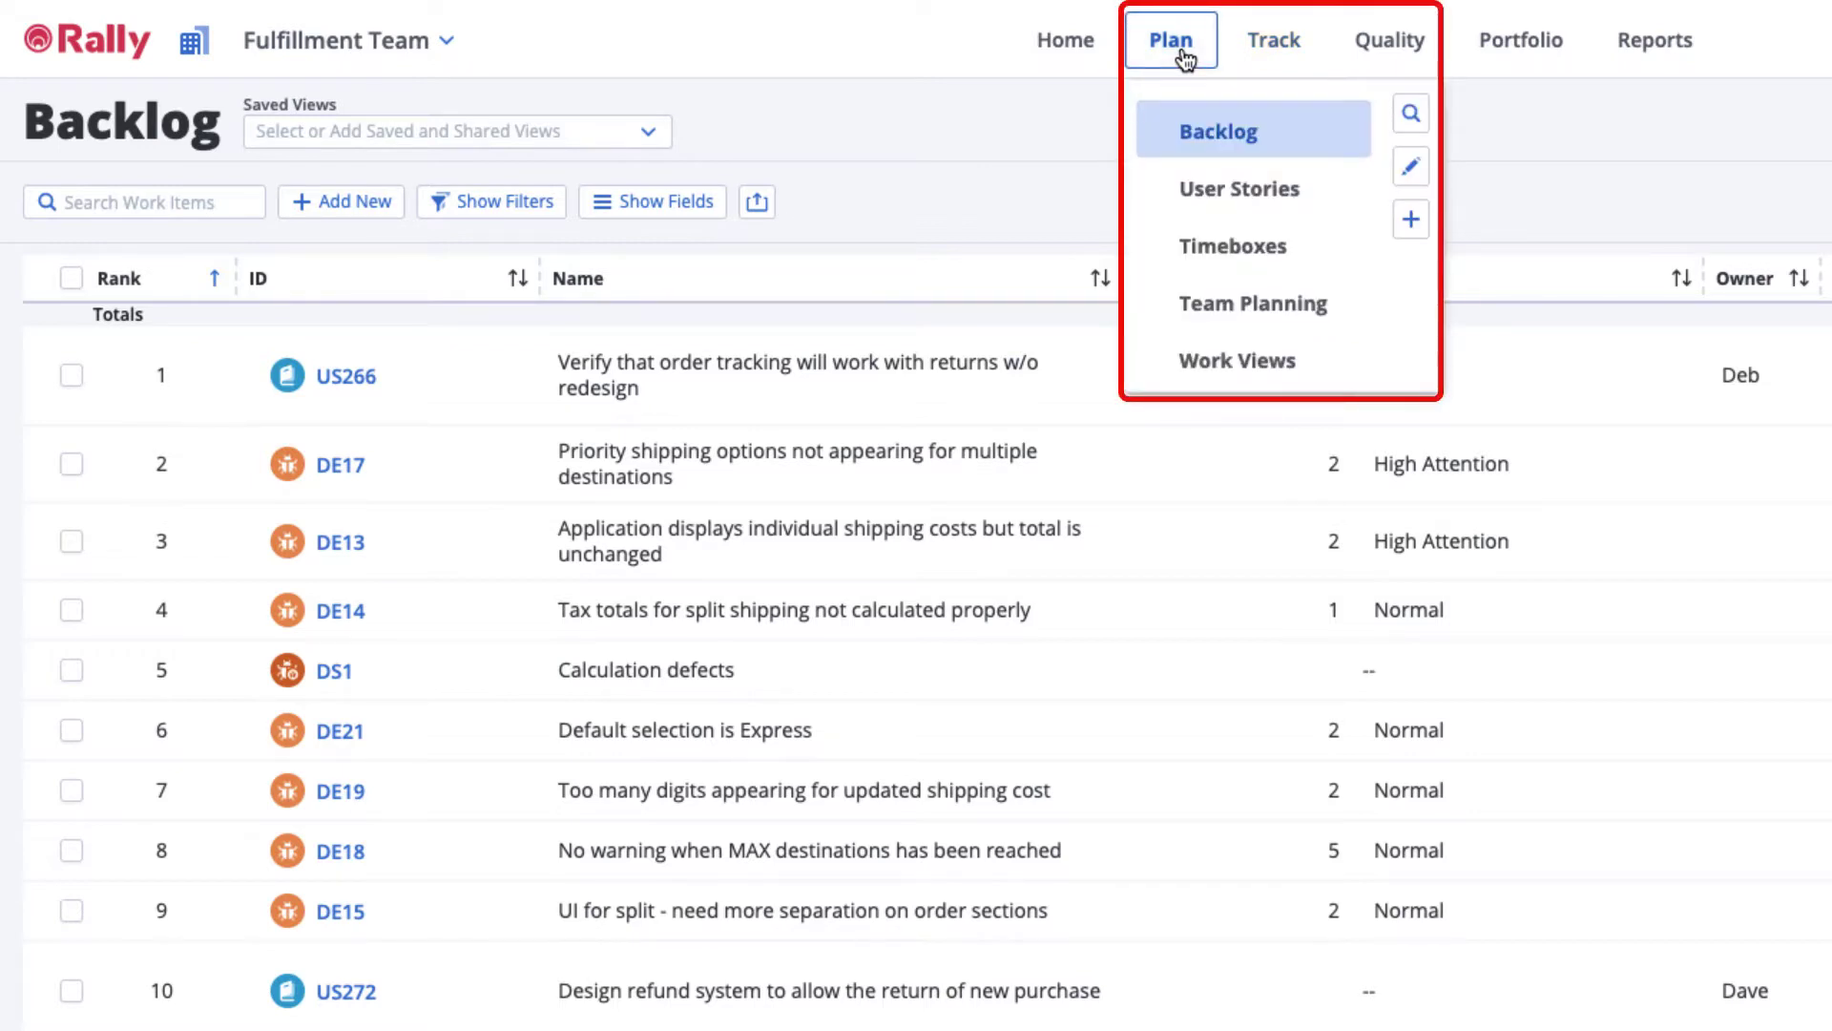
pyautogui.click(1182, 58)
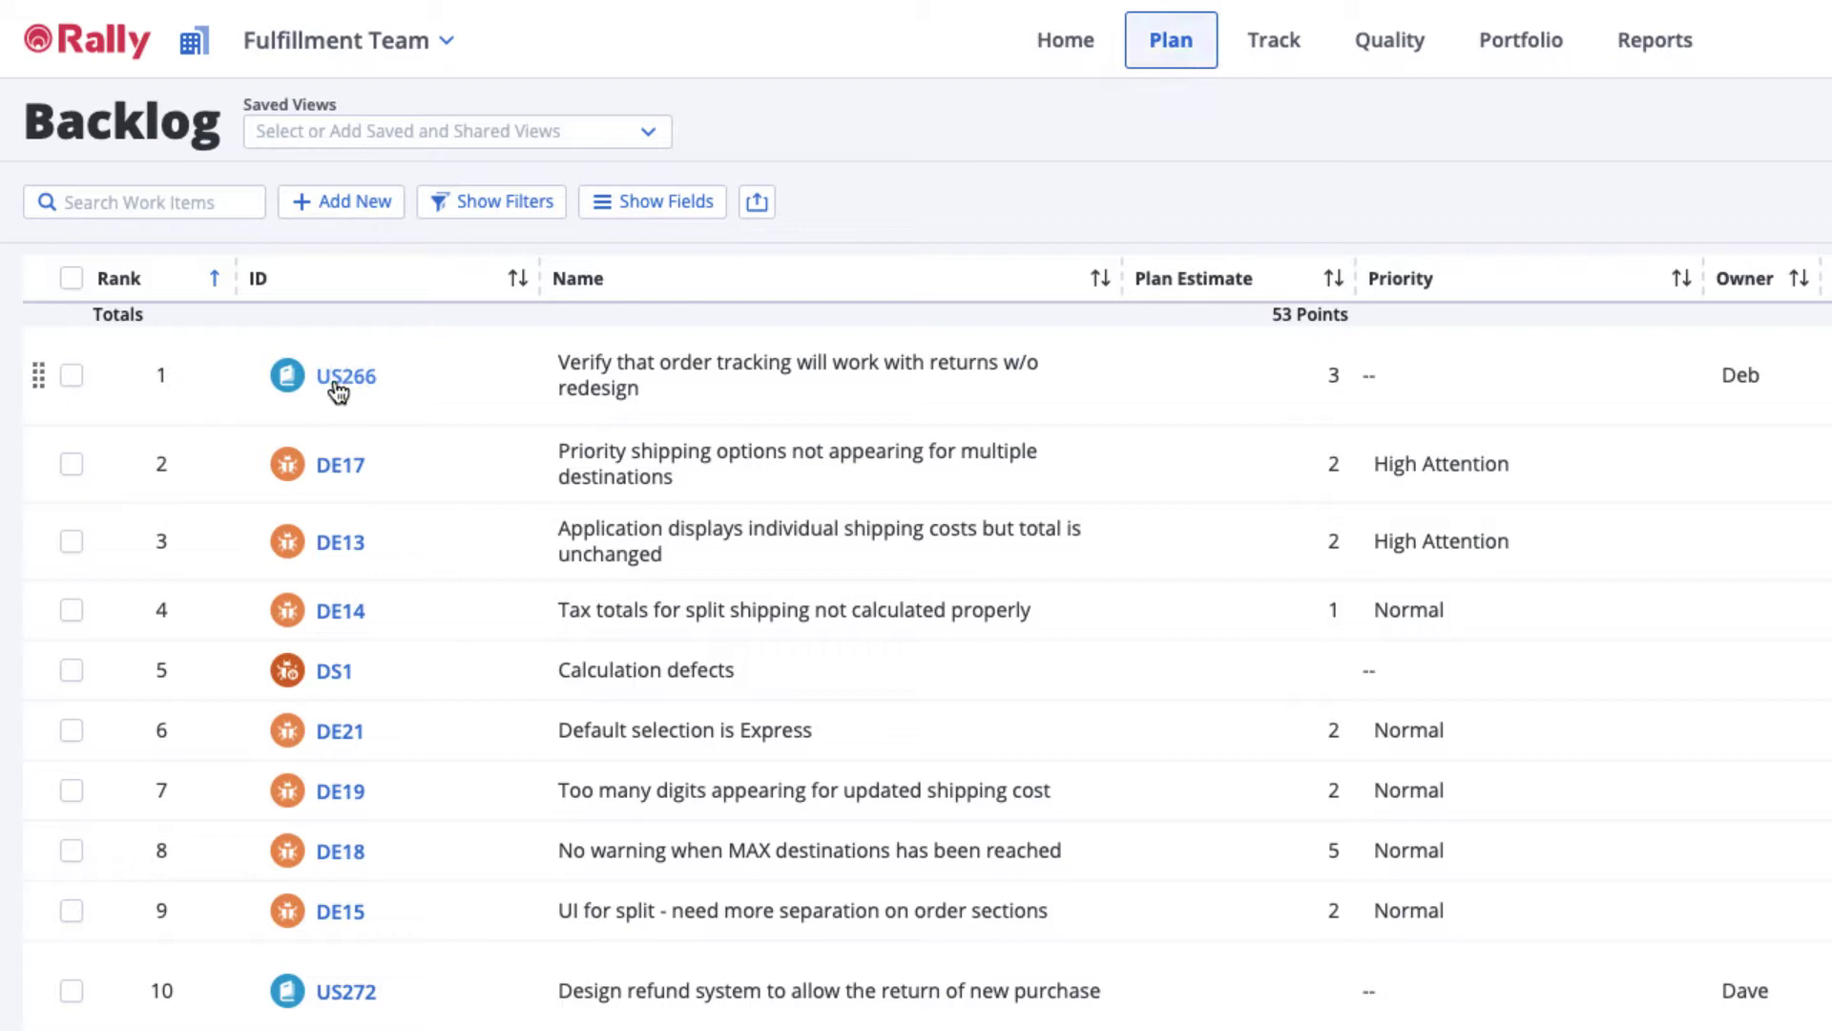
pyautogui.moveTo(346, 375)
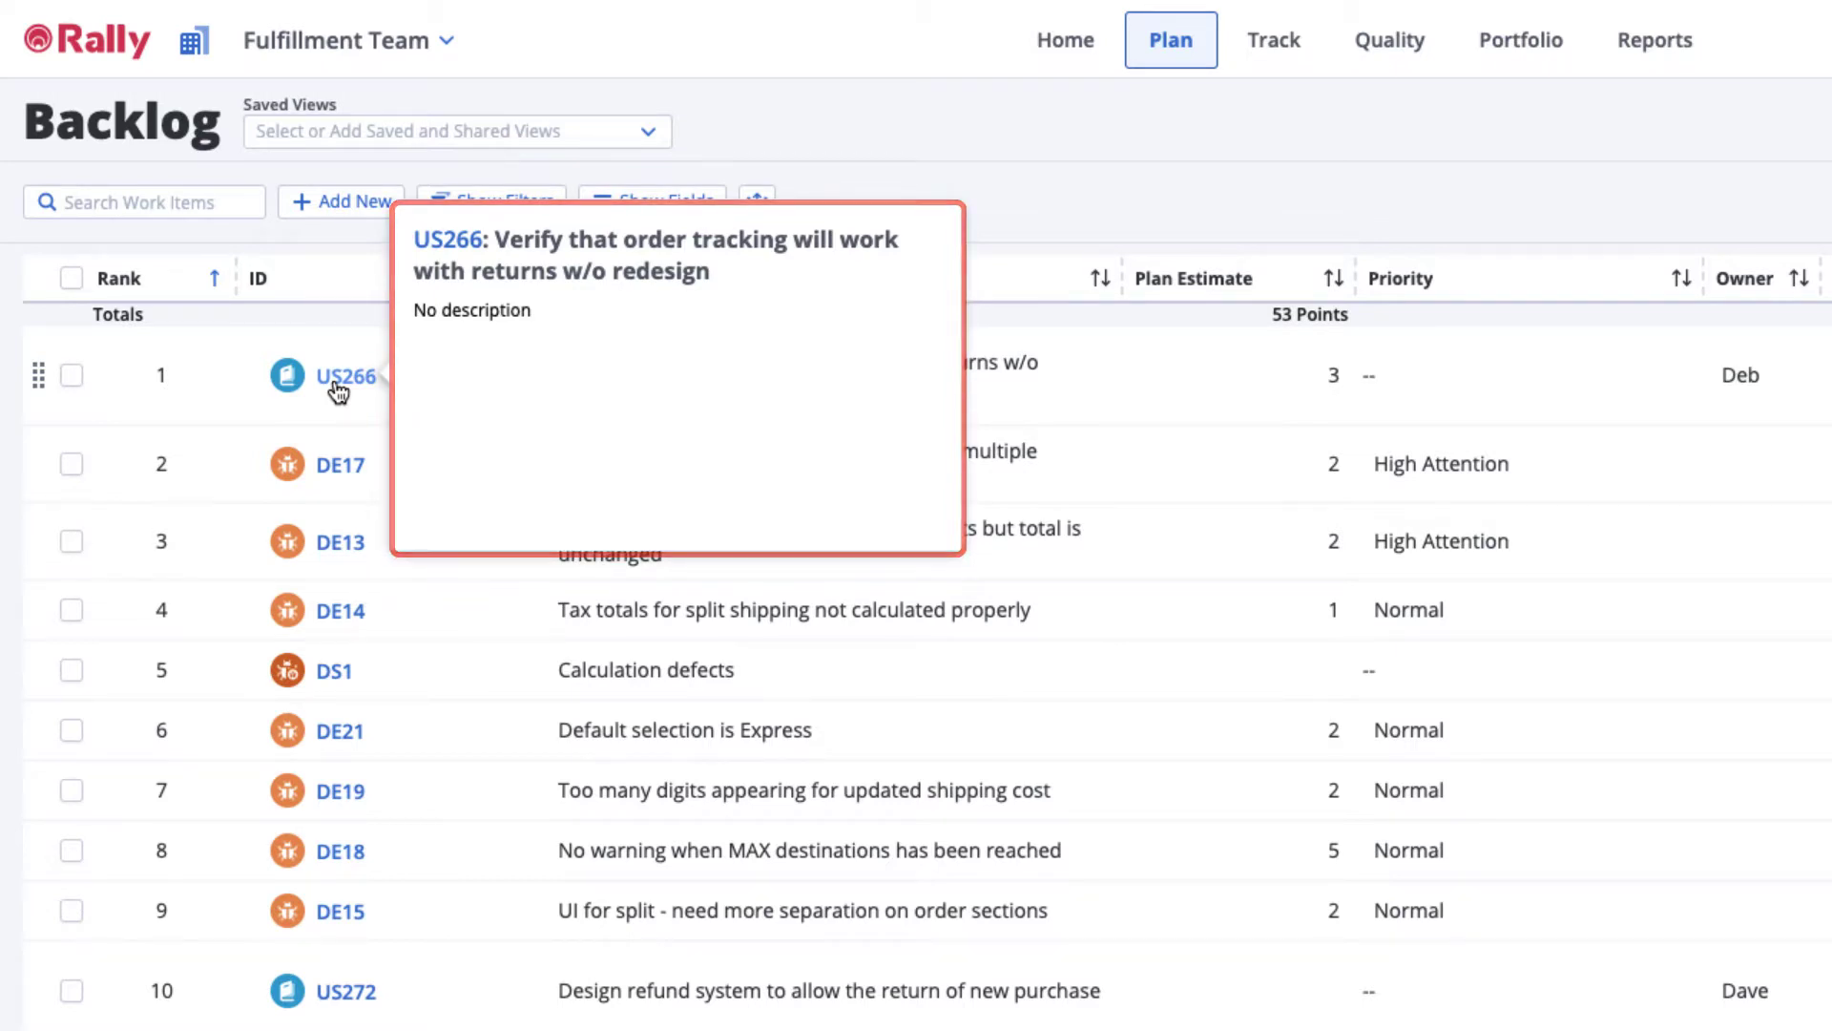
# Create user story 'Add 9-digit zip code verification' in the Fulfillment Team backlog
pyautogui.click(331, 207)
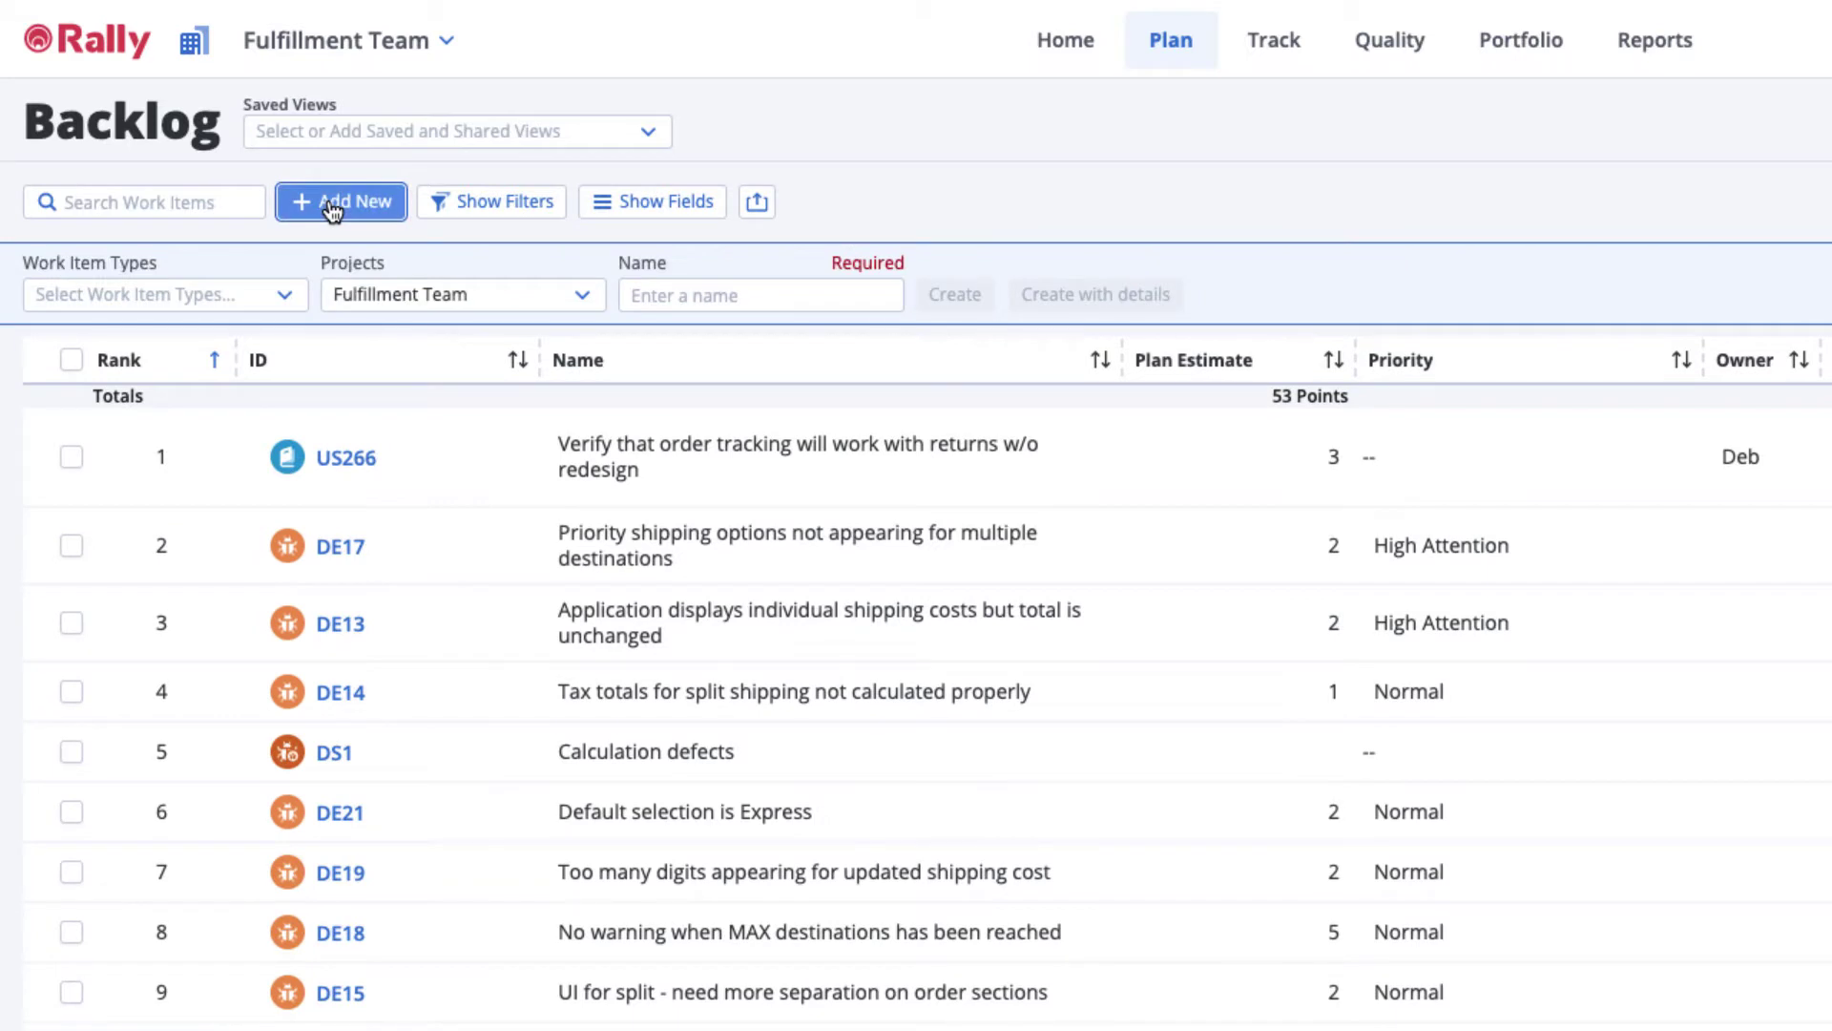
pyautogui.click(287, 295)
pyautogui.click(166, 431)
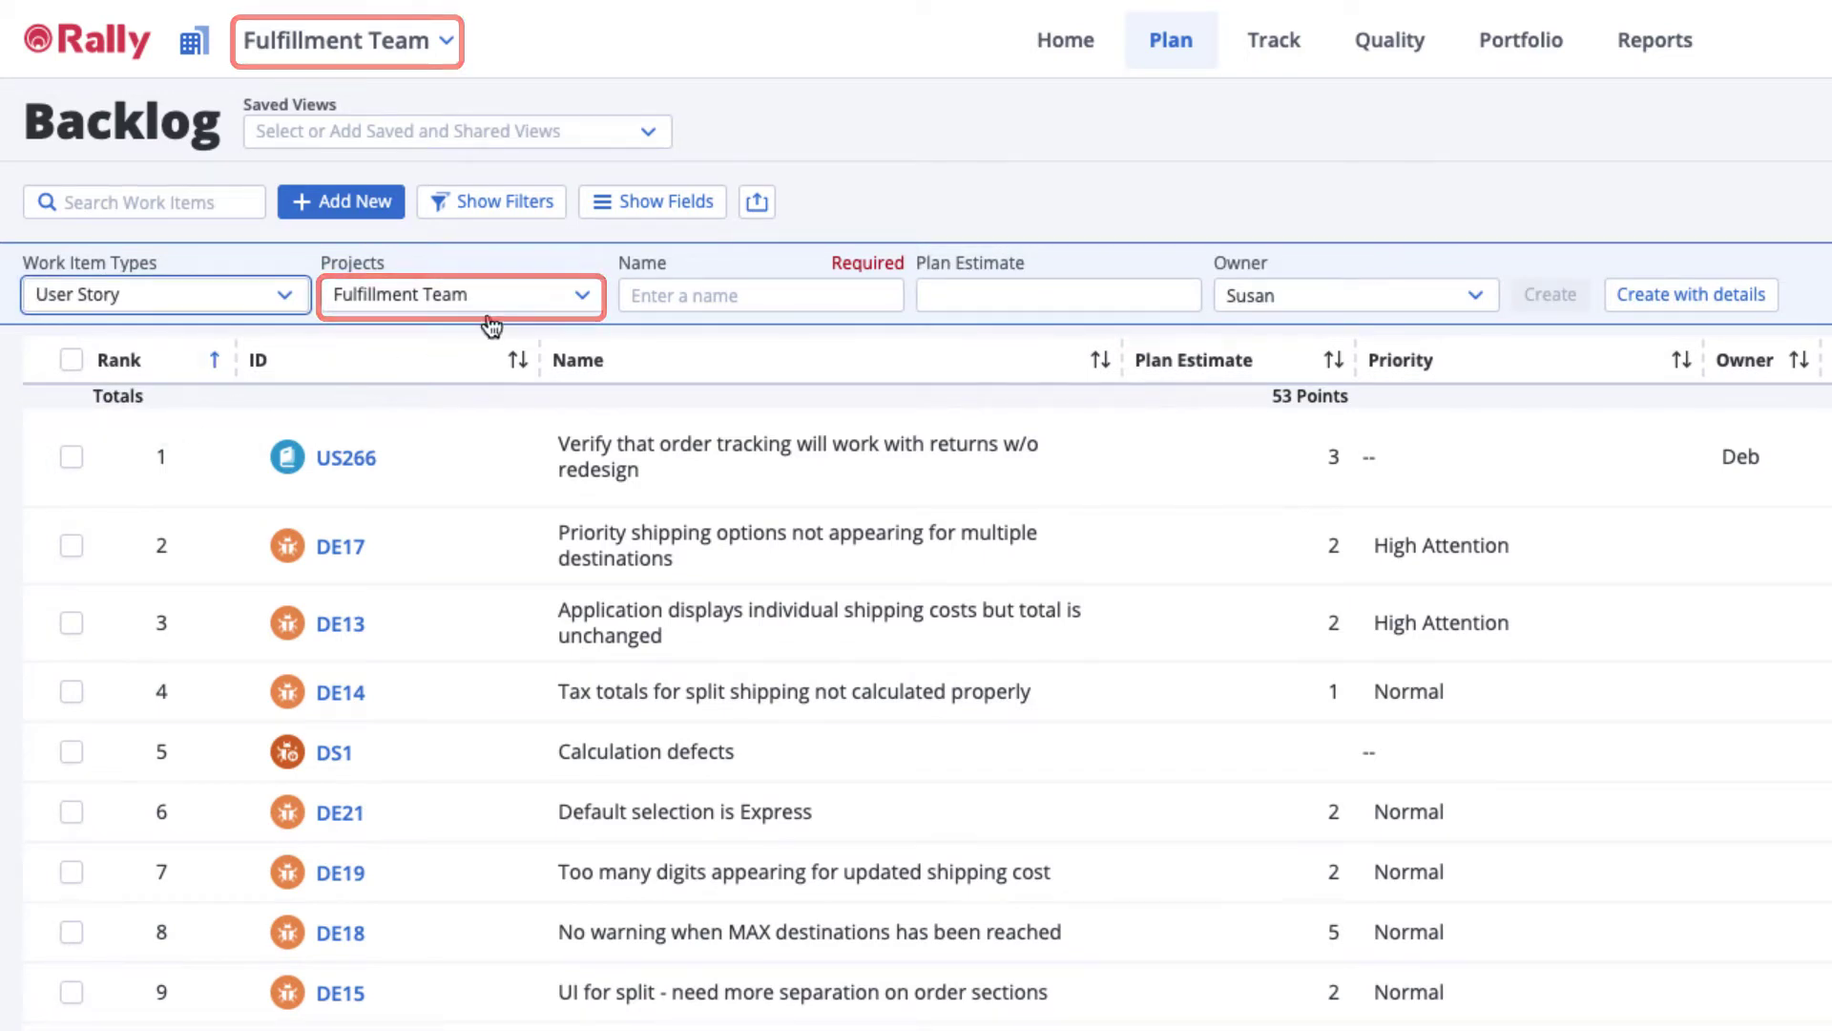
pyautogui.click(638, 294)
pyautogui.write('Add')
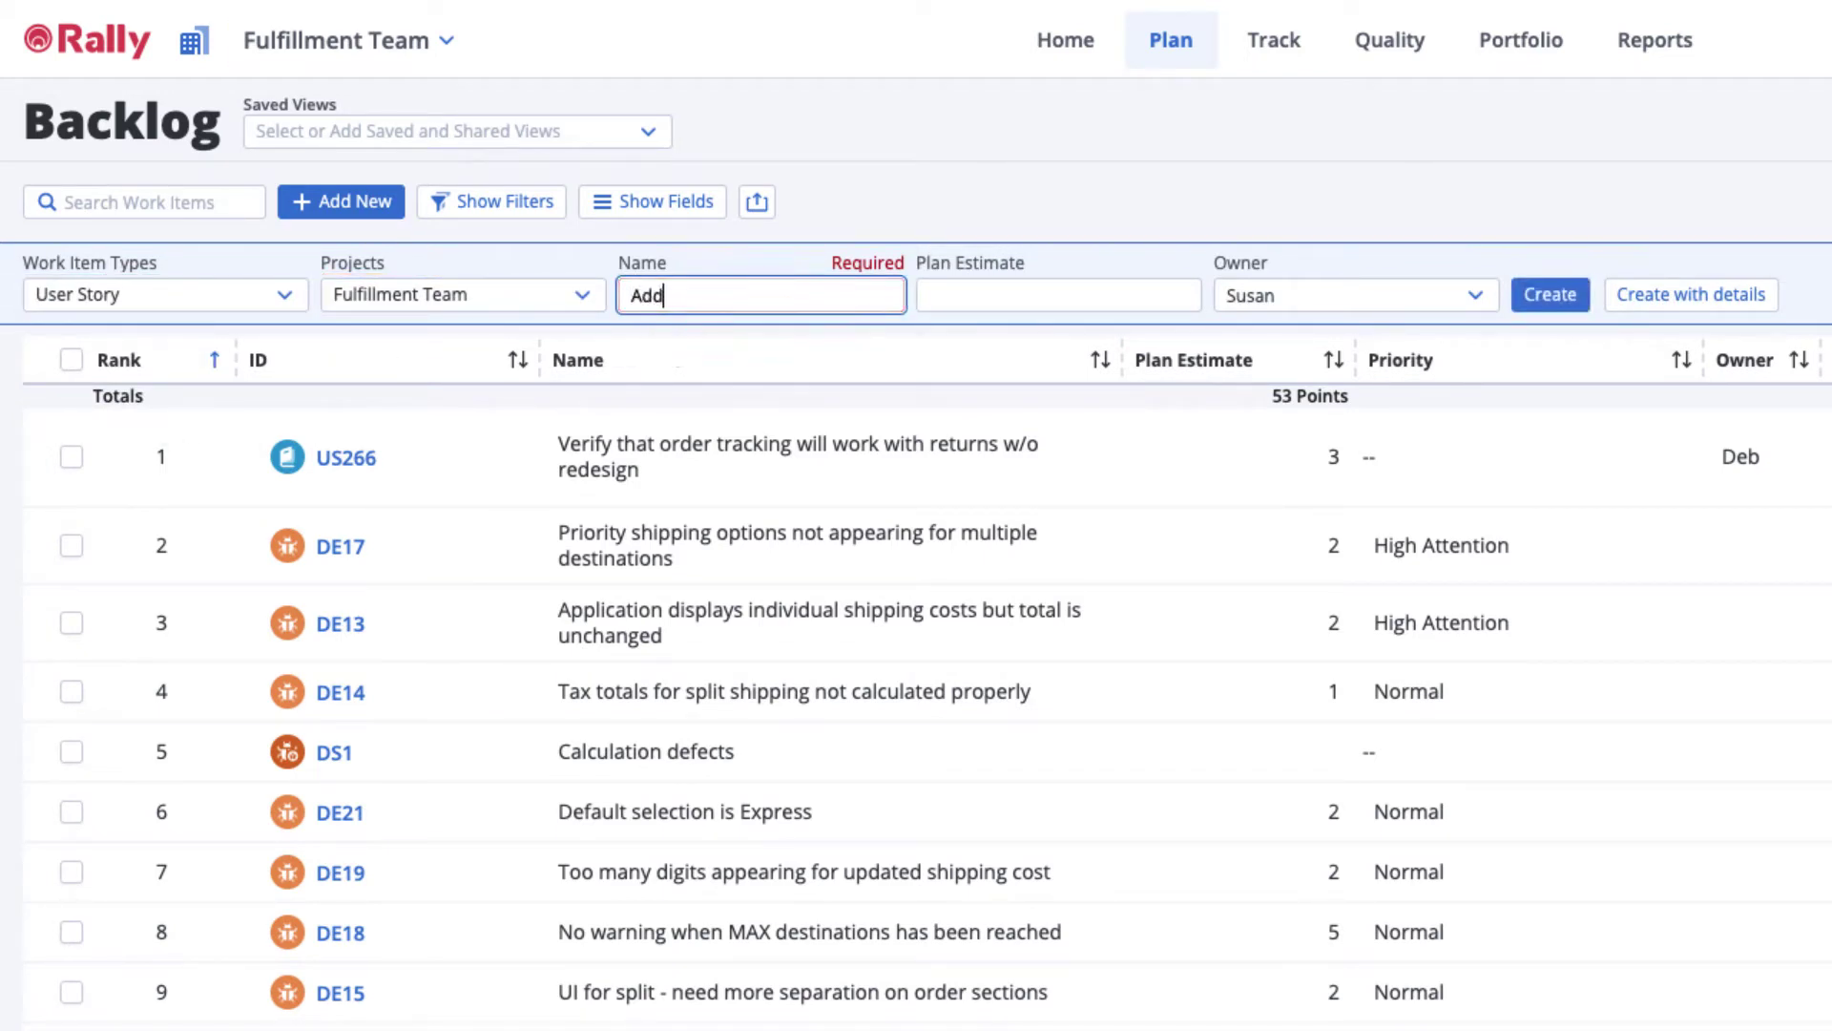
pyautogui.write(' 9-digi')
pyautogui.write('t zip code')
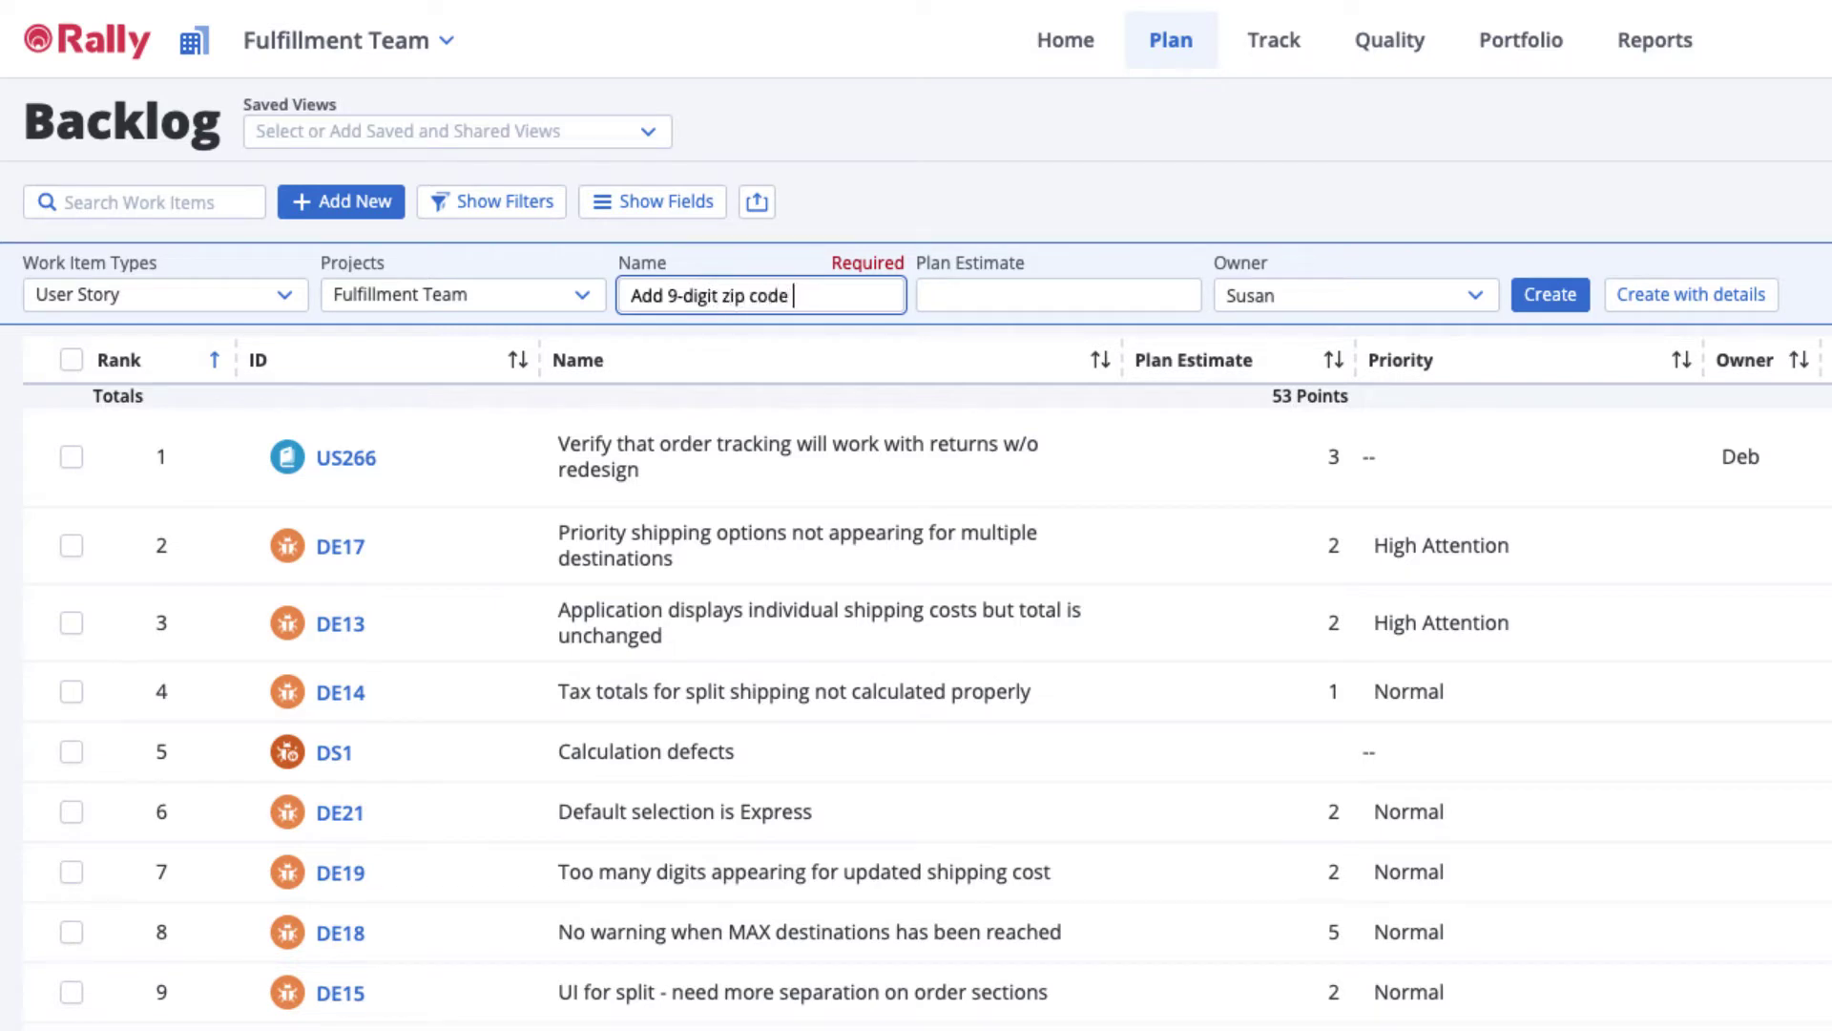
pyautogui.write(' verification')
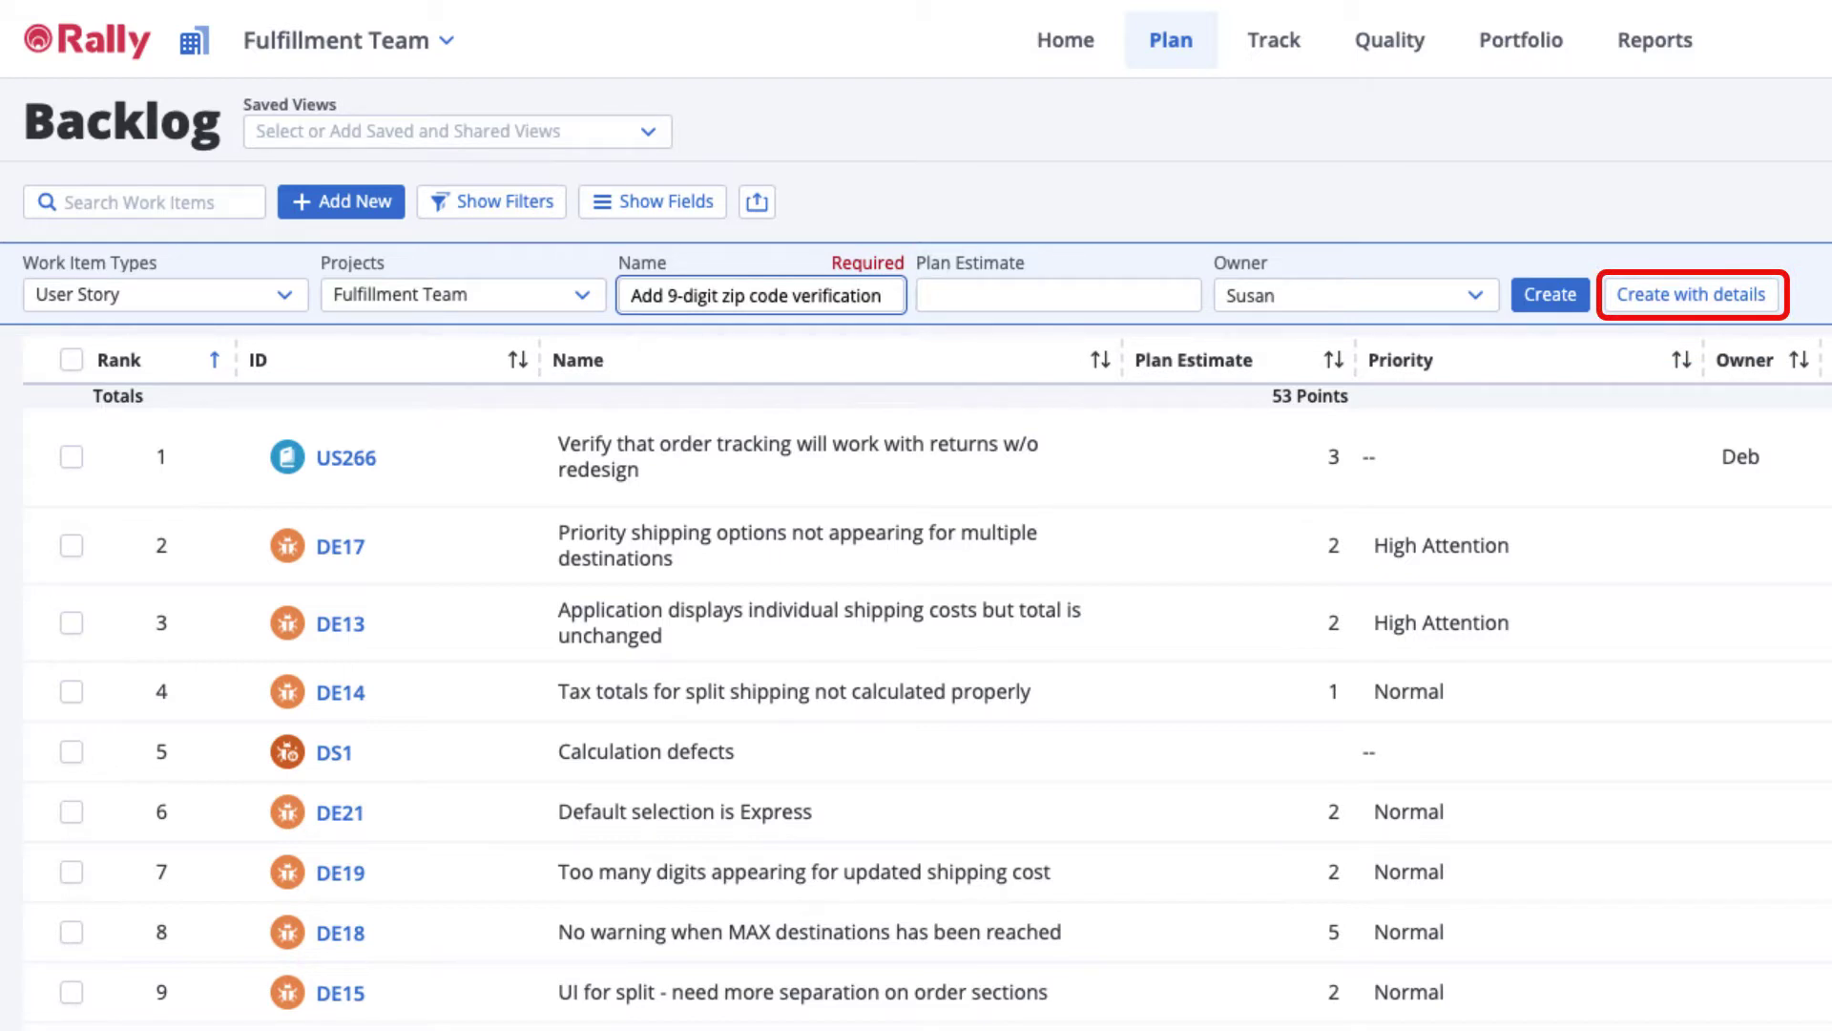
pyautogui.click(1557, 297)
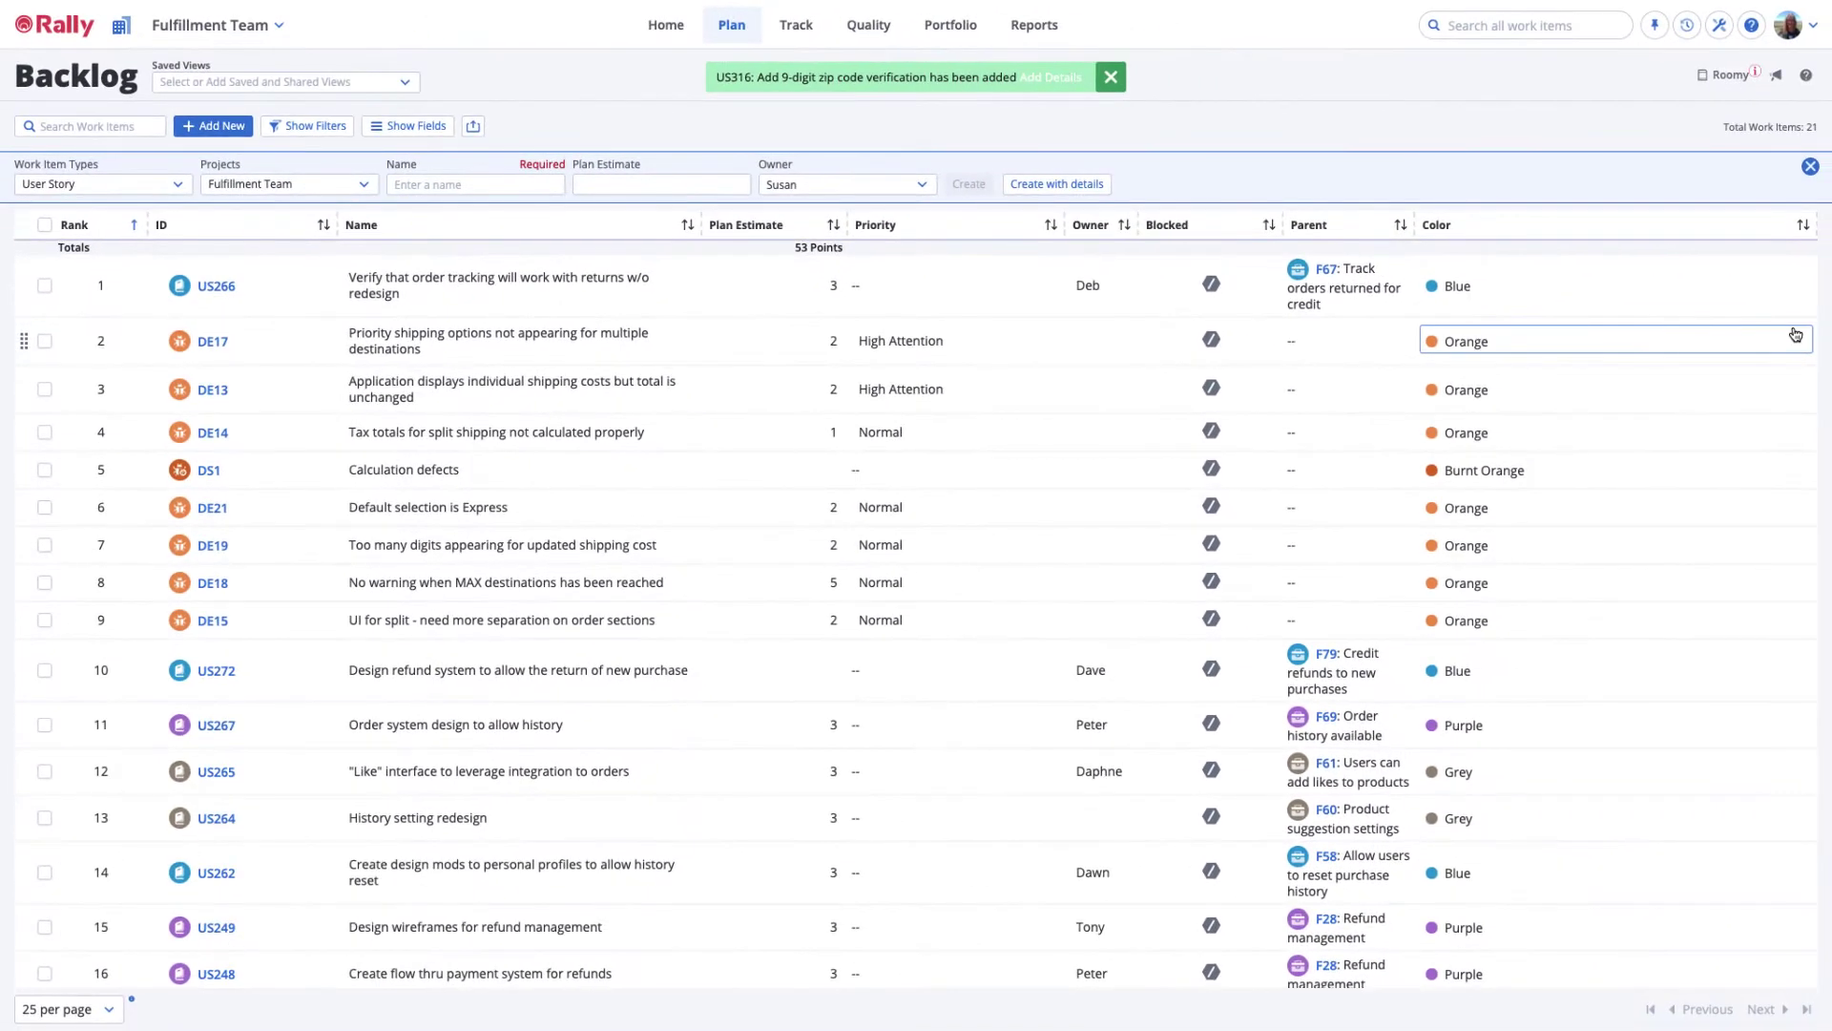
pyautogui.scroll(-1, 1795, 334)
pyautogui.scroll(-2, 1796, 333)
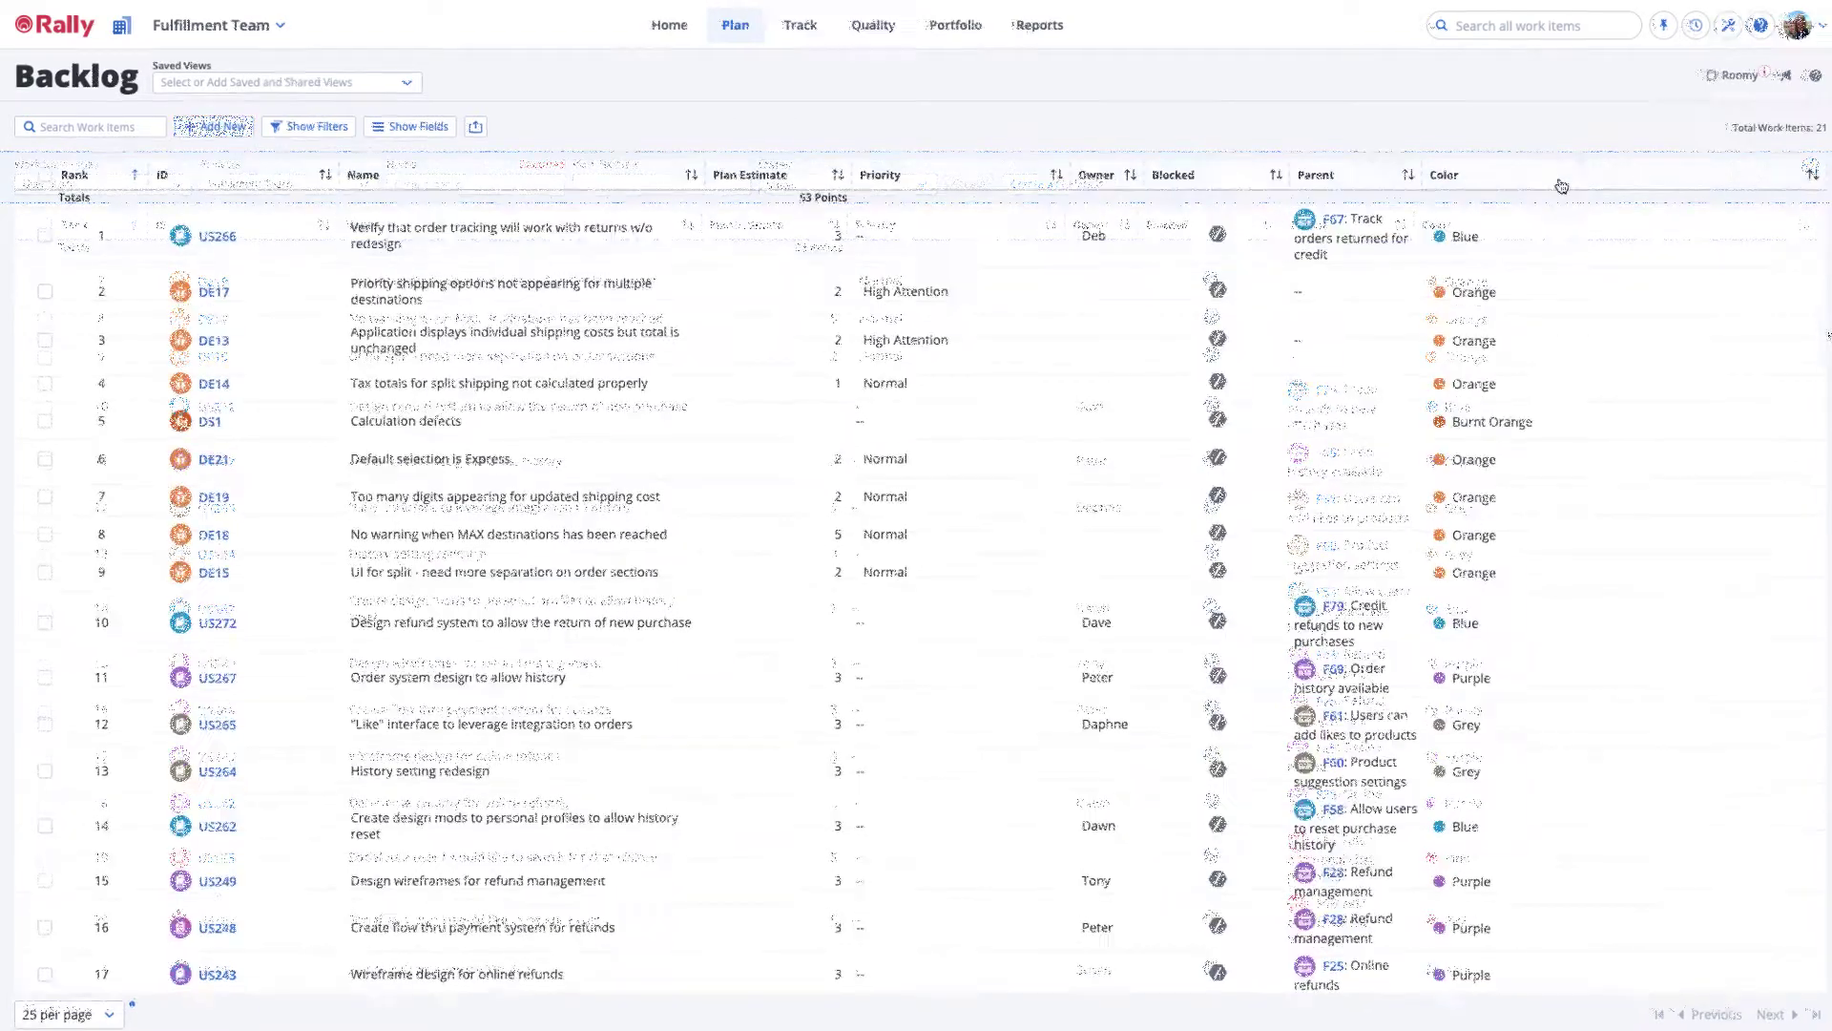
# Show the backlog filters and add Created By as a filter field
pyautogui.click(439, 177)
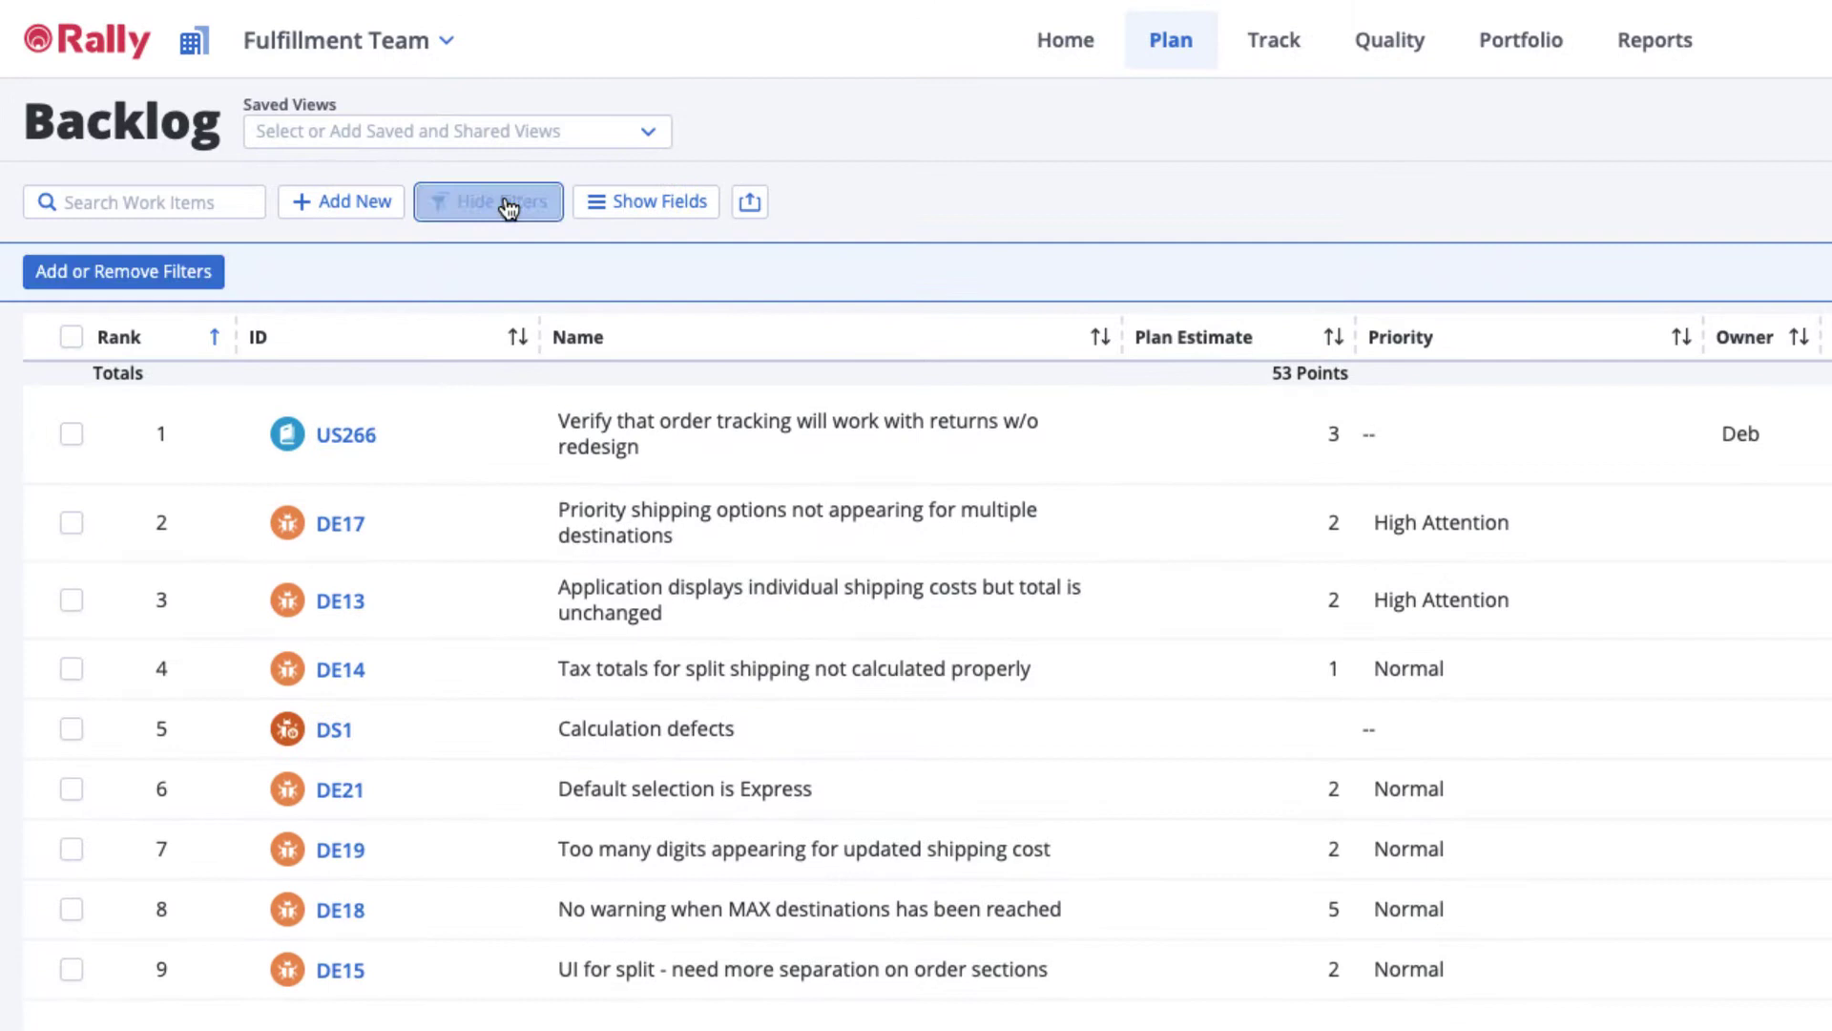
pyautogui.click(175, 277)
pyautogui.write('Cr')
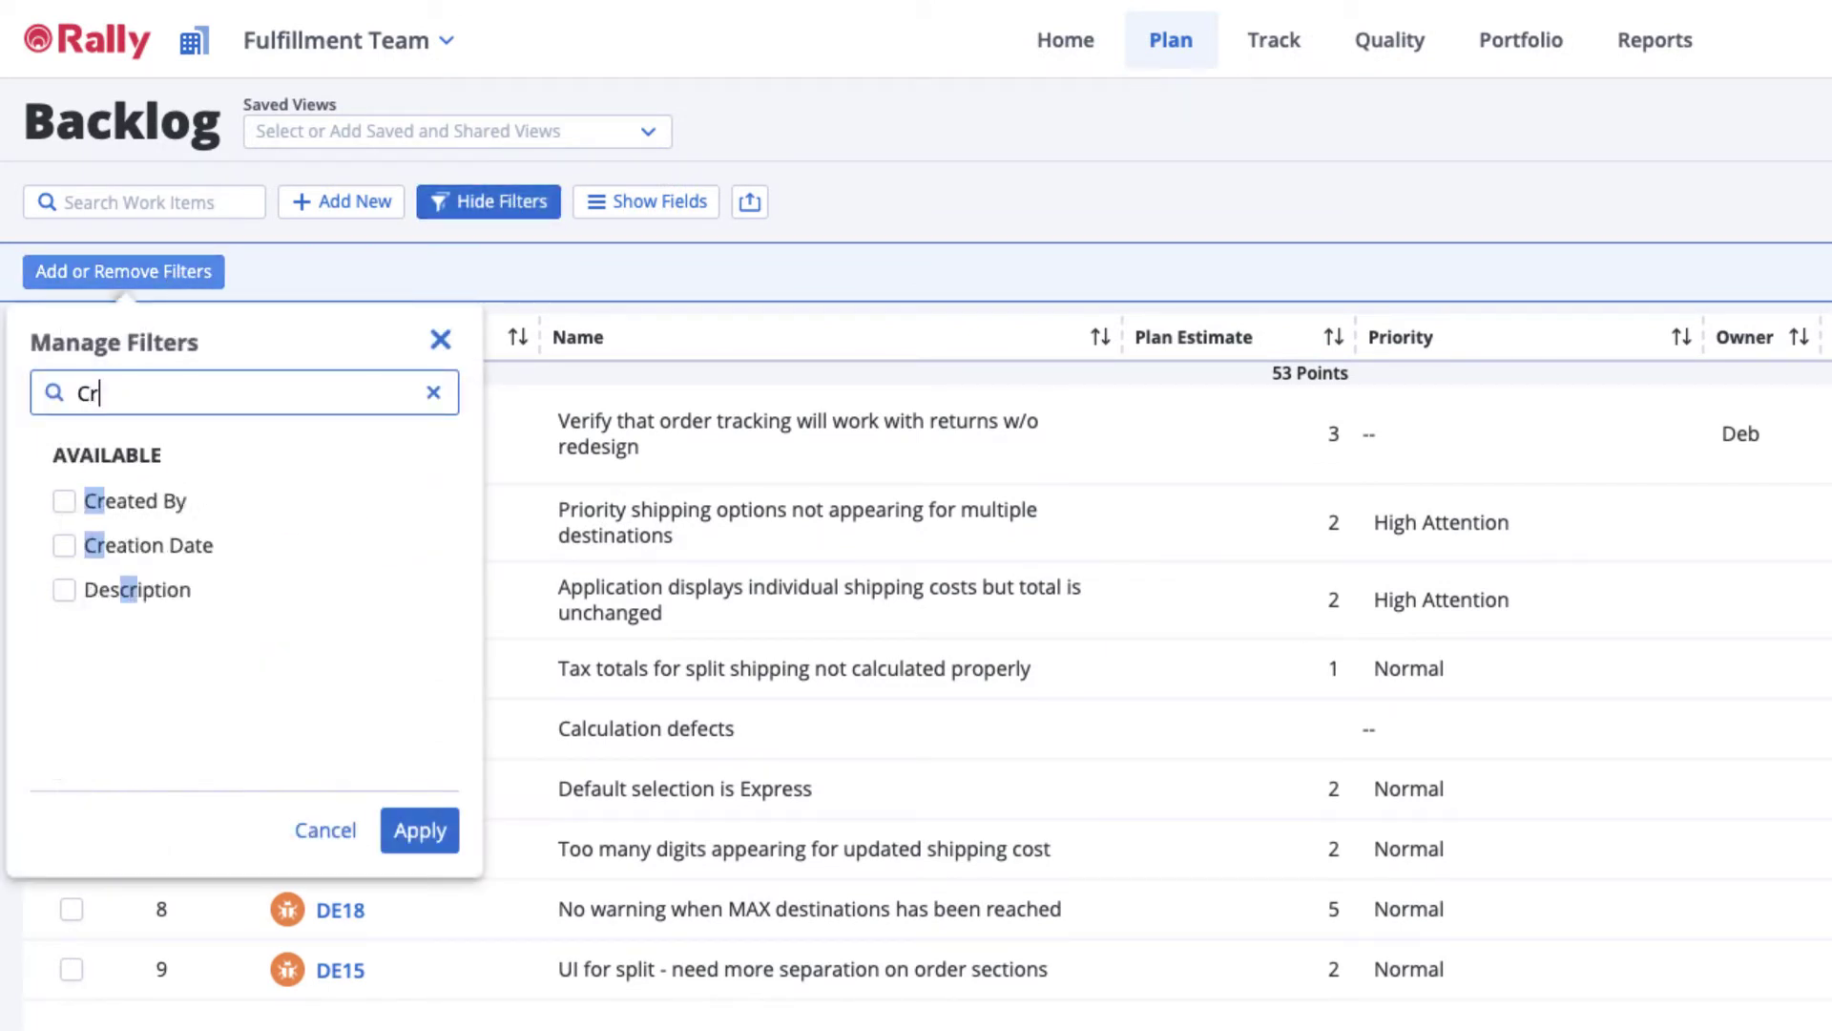
pyautogui.write('e')
pyautogui.click(158, 501)
pyautogui.click(415, 842)
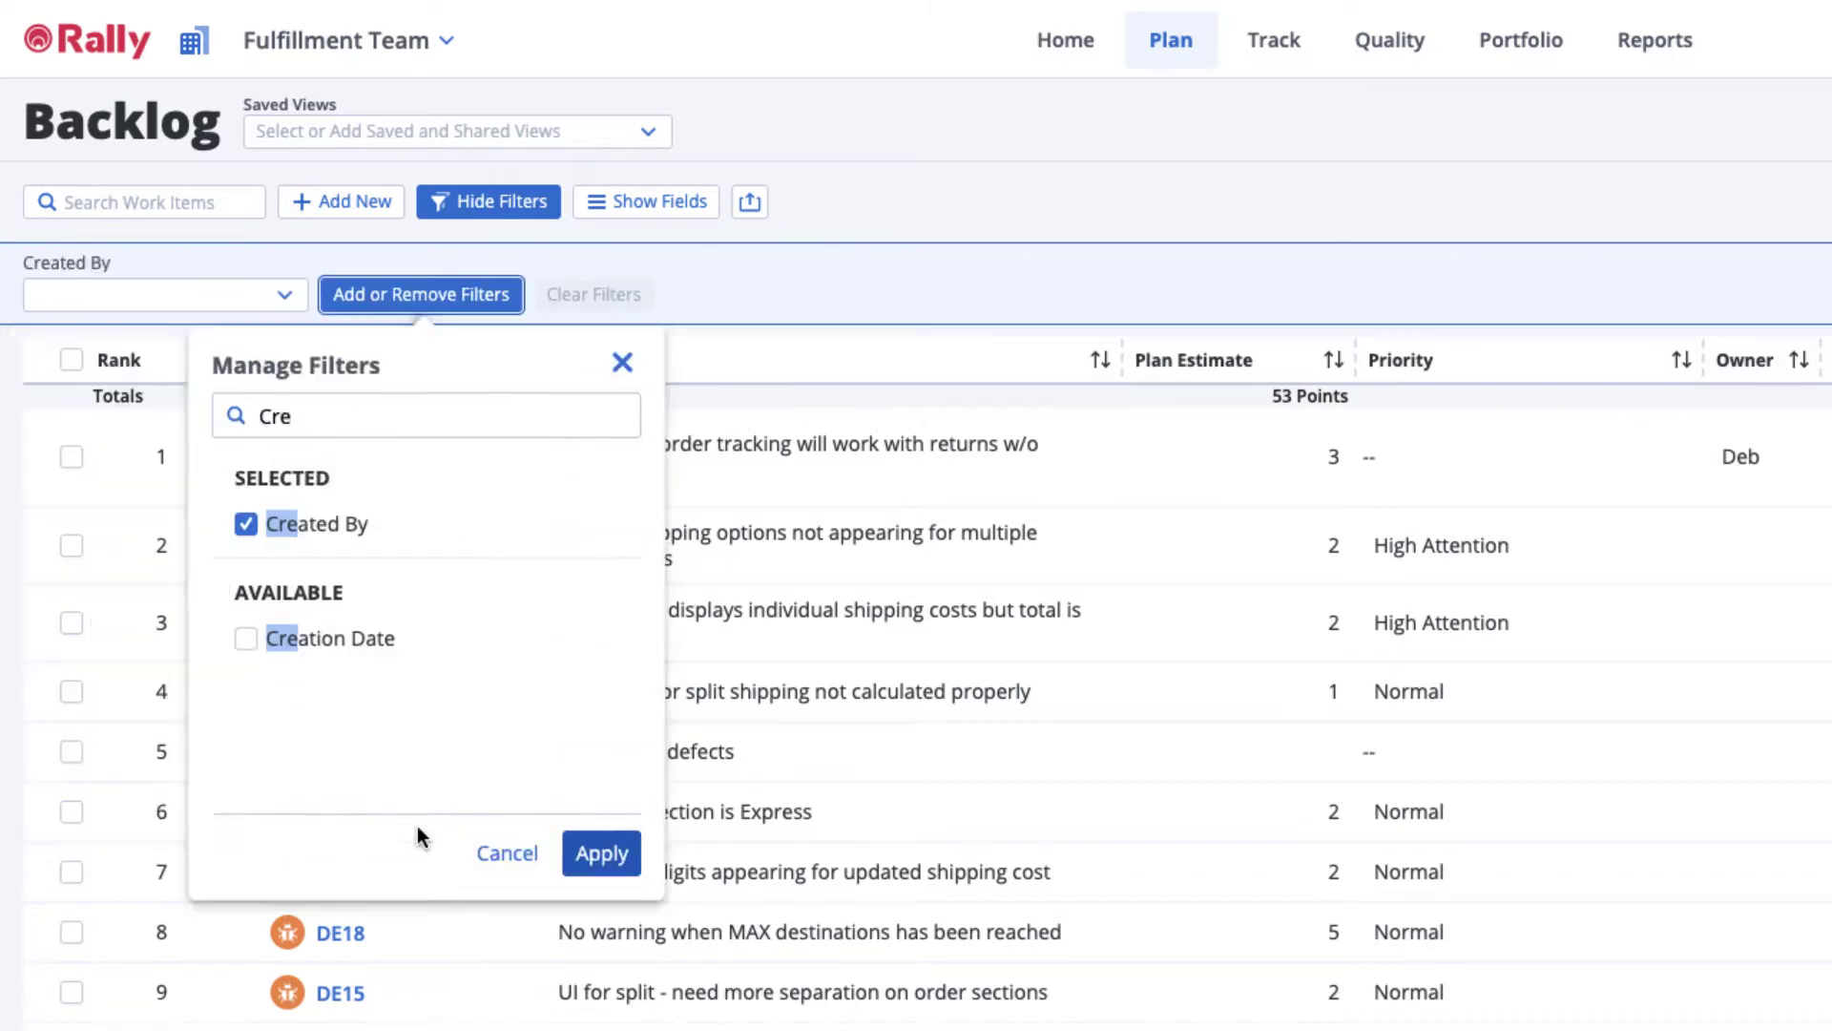
# Filter the backlog to Susan's items, then clear the filter to show everything
pyautogui.click(295, 290)
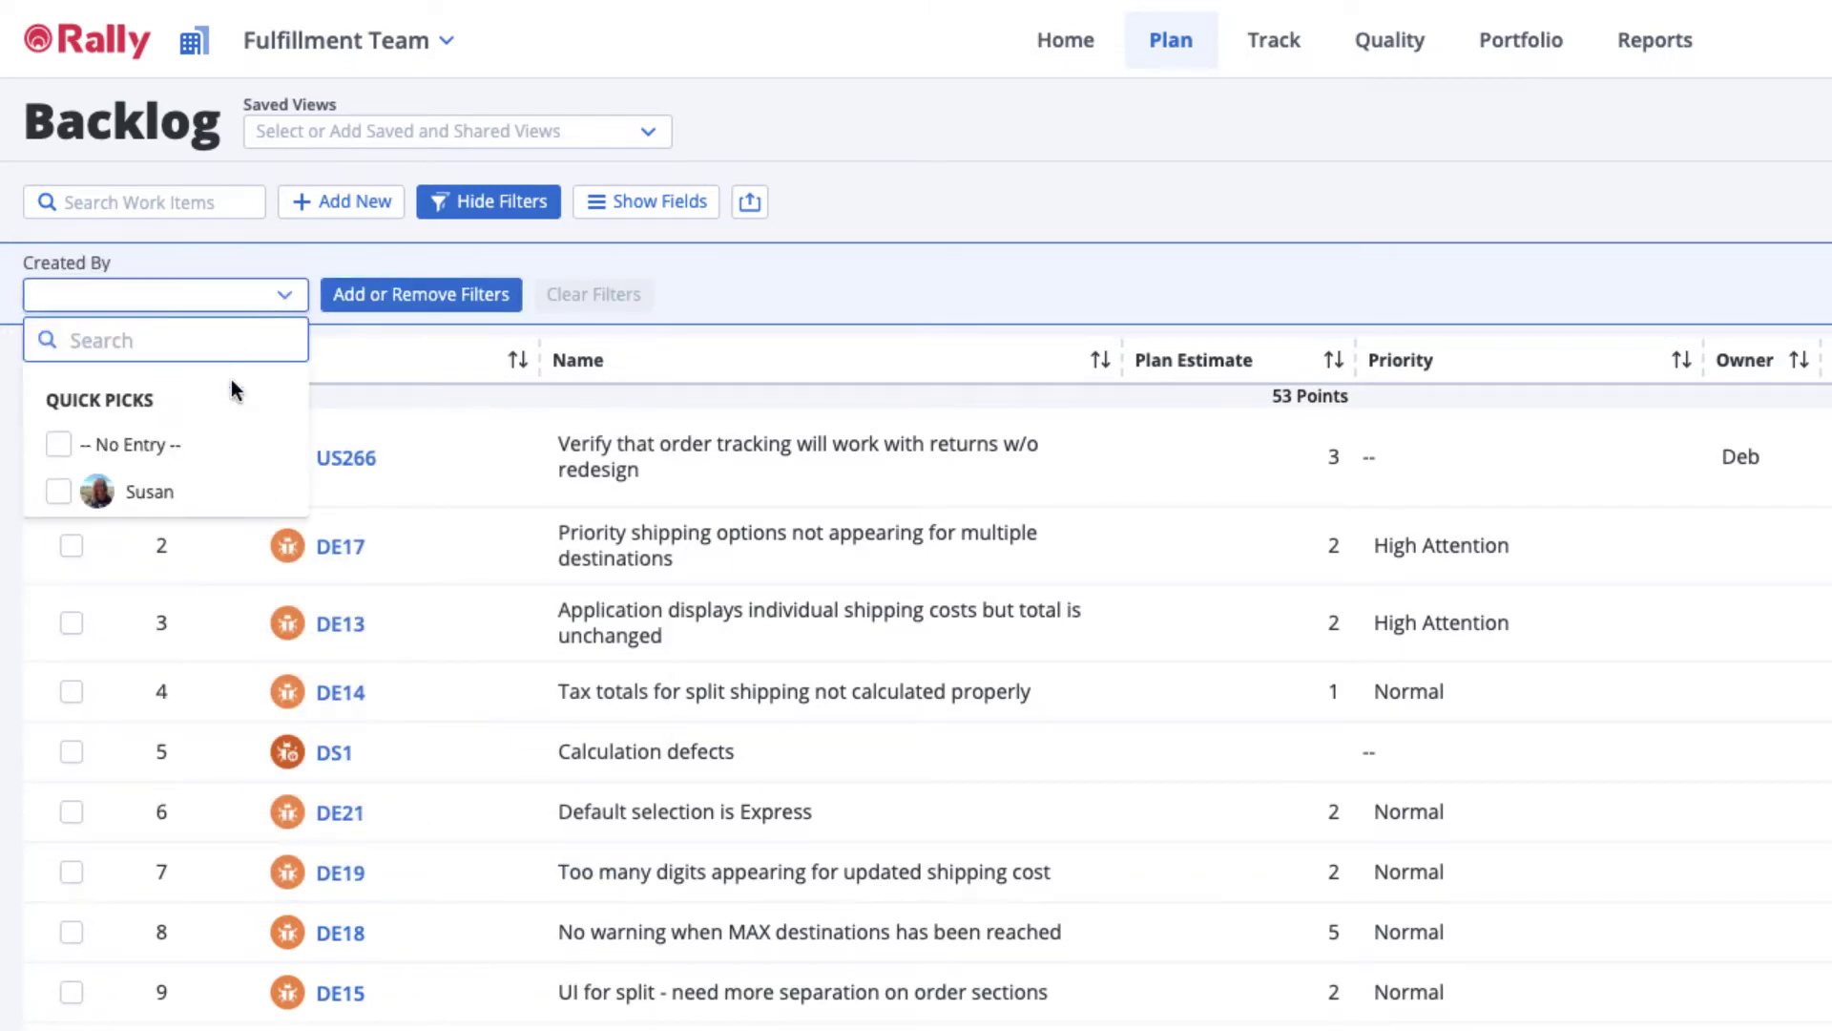
pyautogui.click(99, 488)
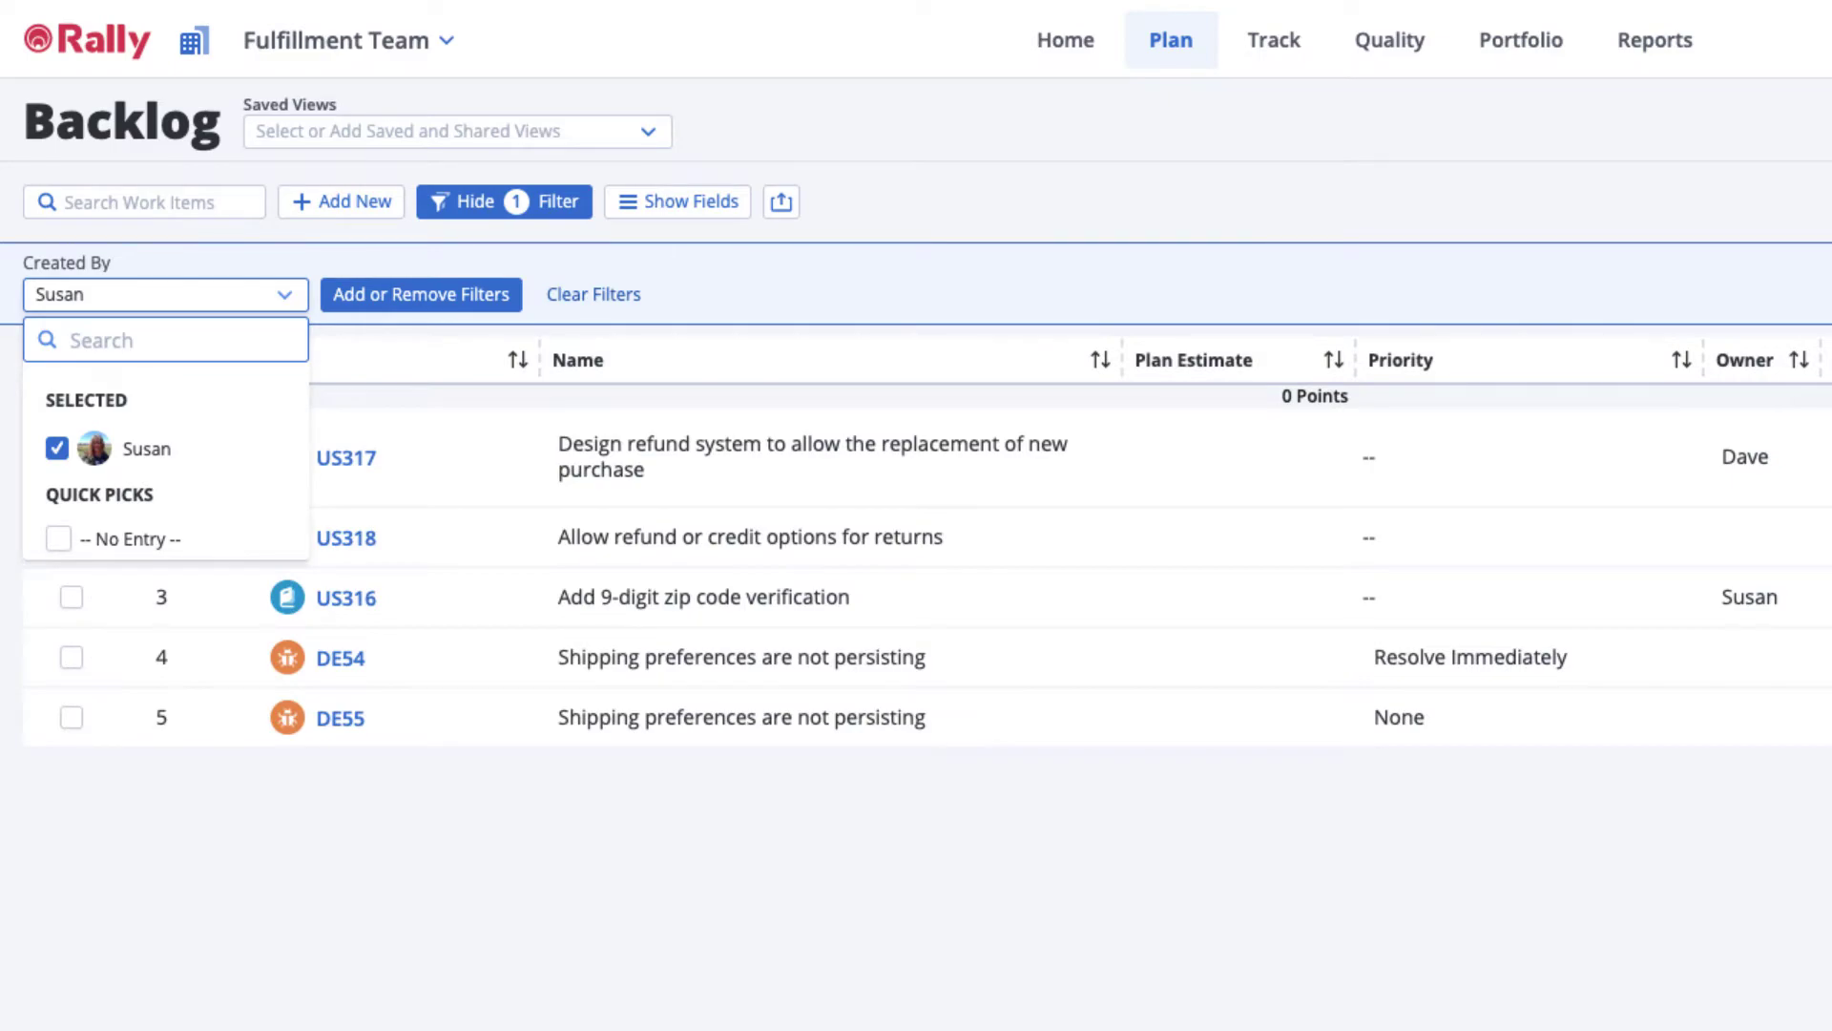
pyautogui.click(576, 295)
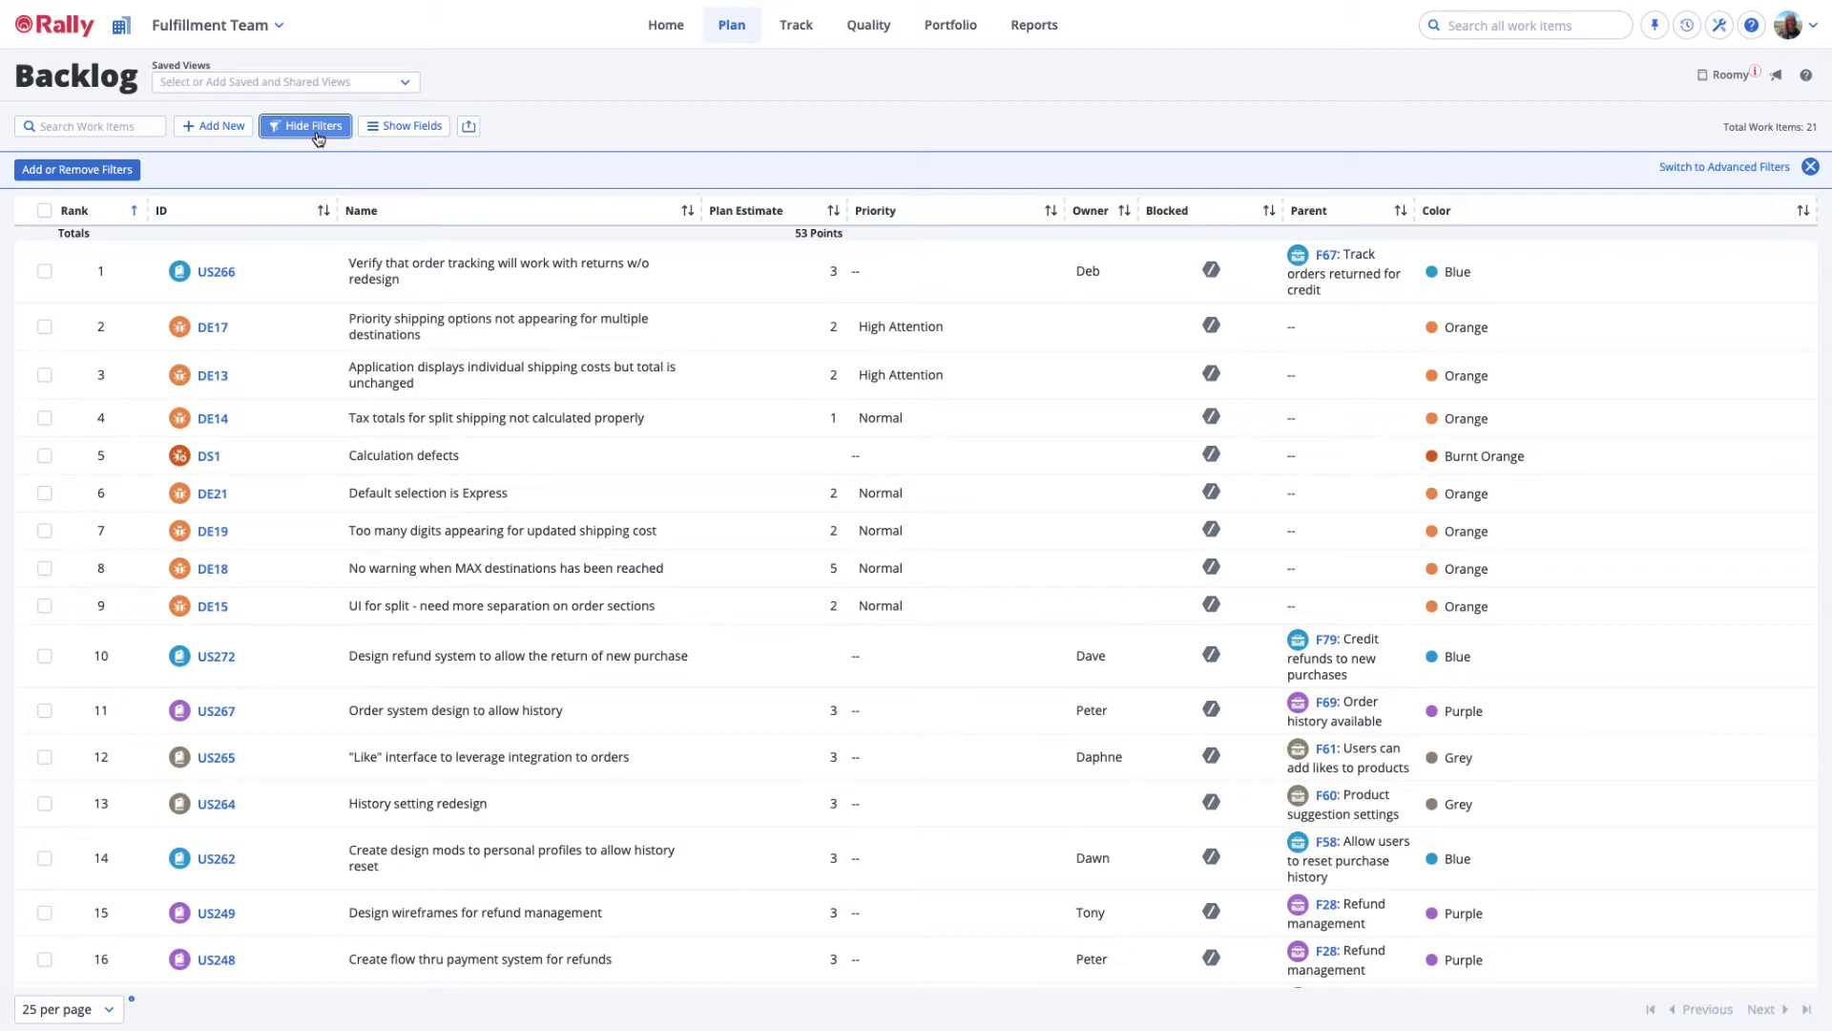
# Hide the filter bar and add a Discussions column to the backlog table
pyautogui.click(317, 131)
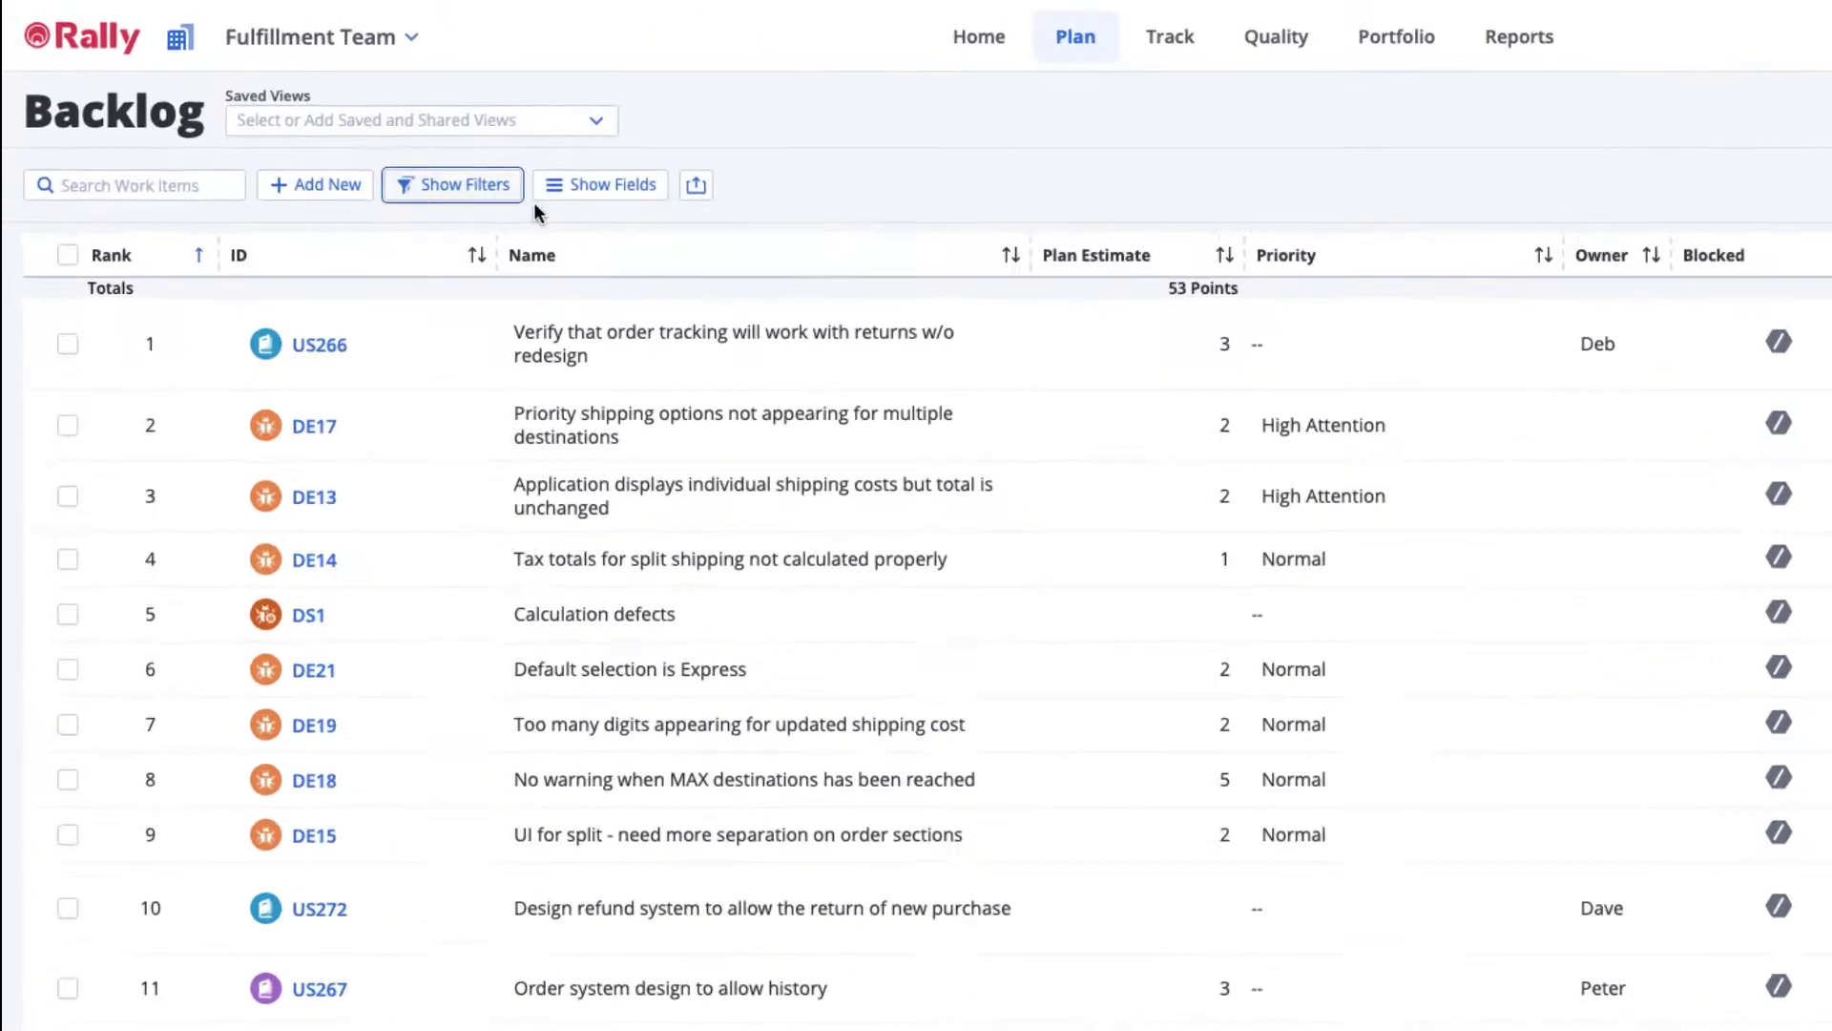
pyautogui.click(673, 209)
pyautogui.write('d')
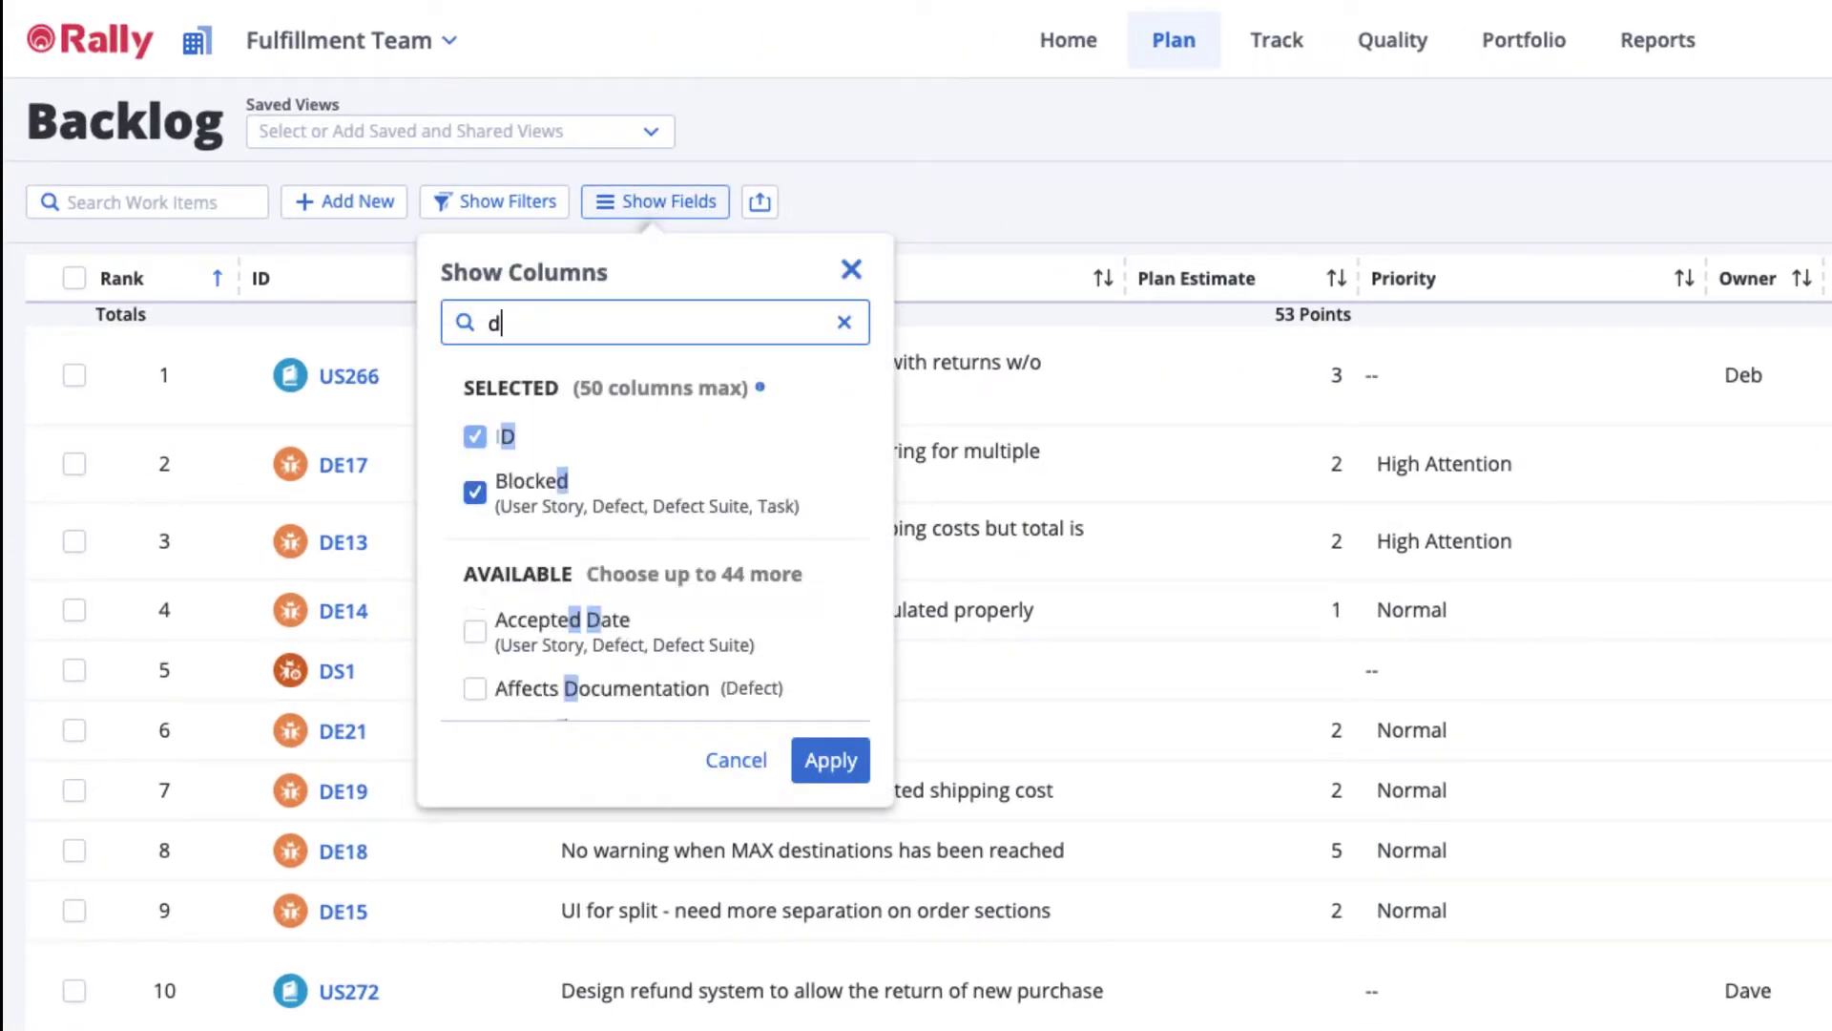
pyautogui.write('isc')
pyautogui.click(476, 433)
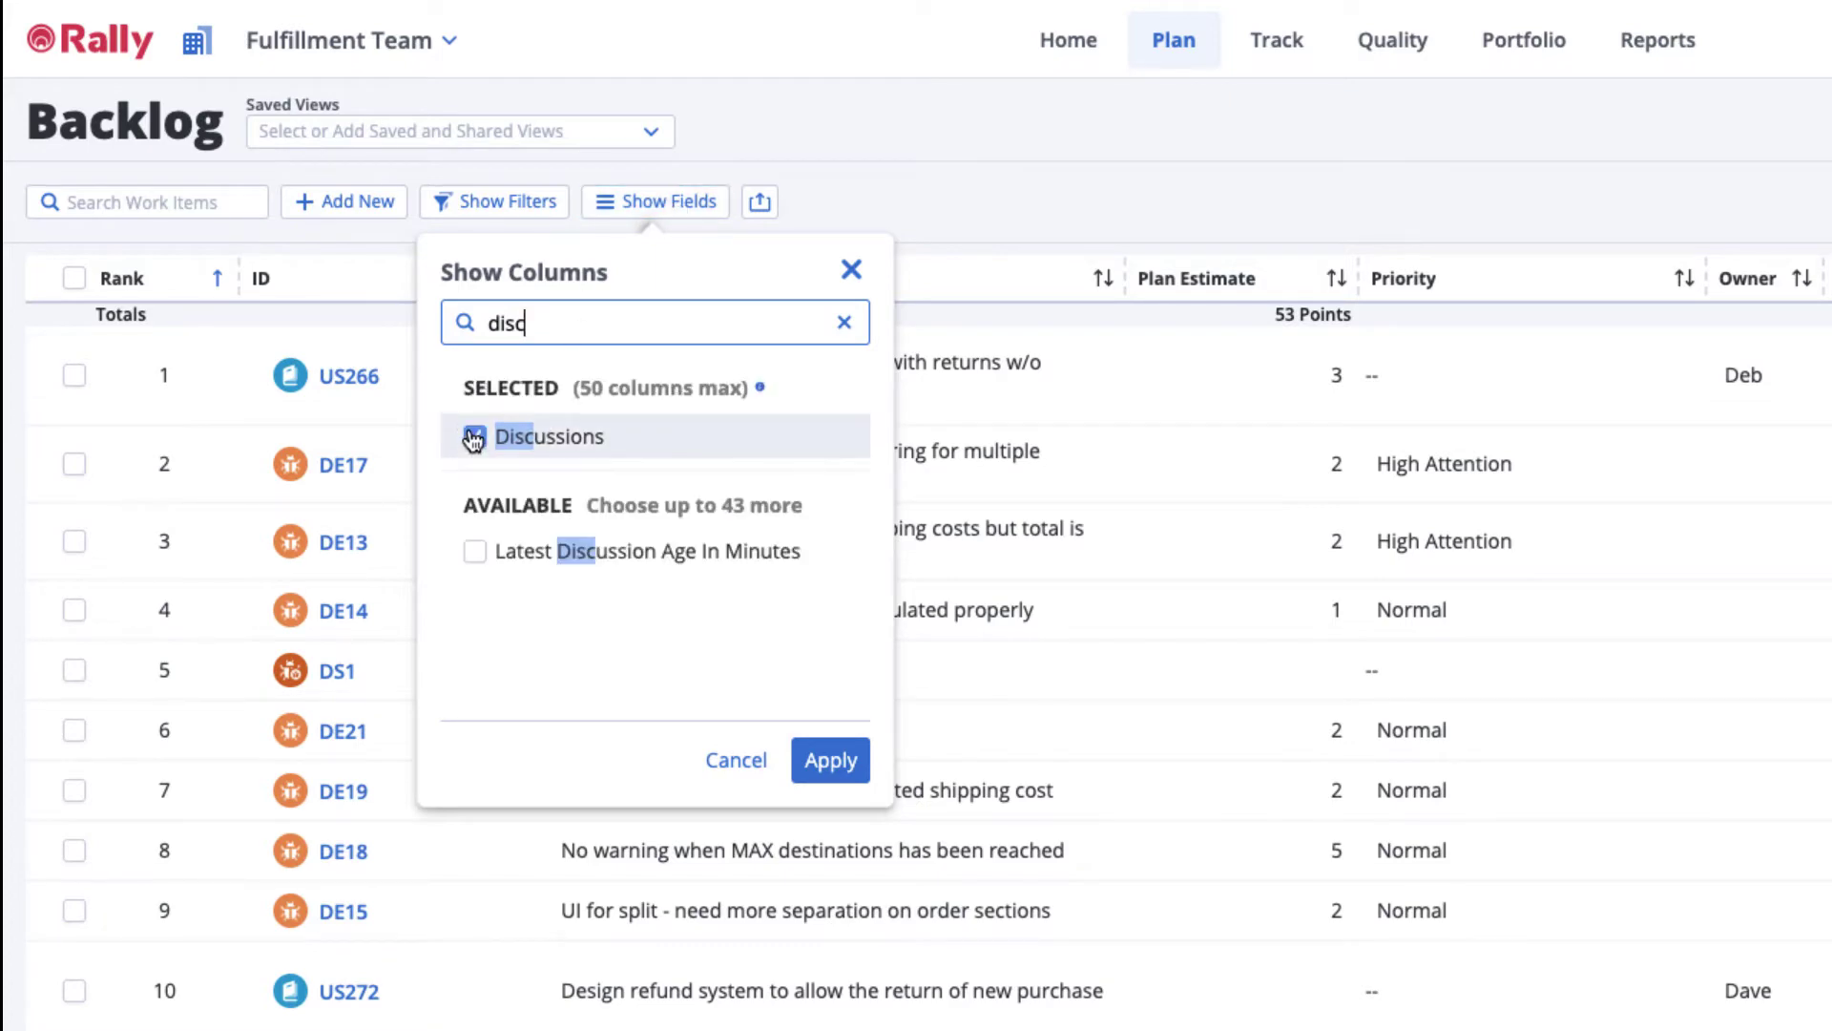
pyautogui.click(830, 760)
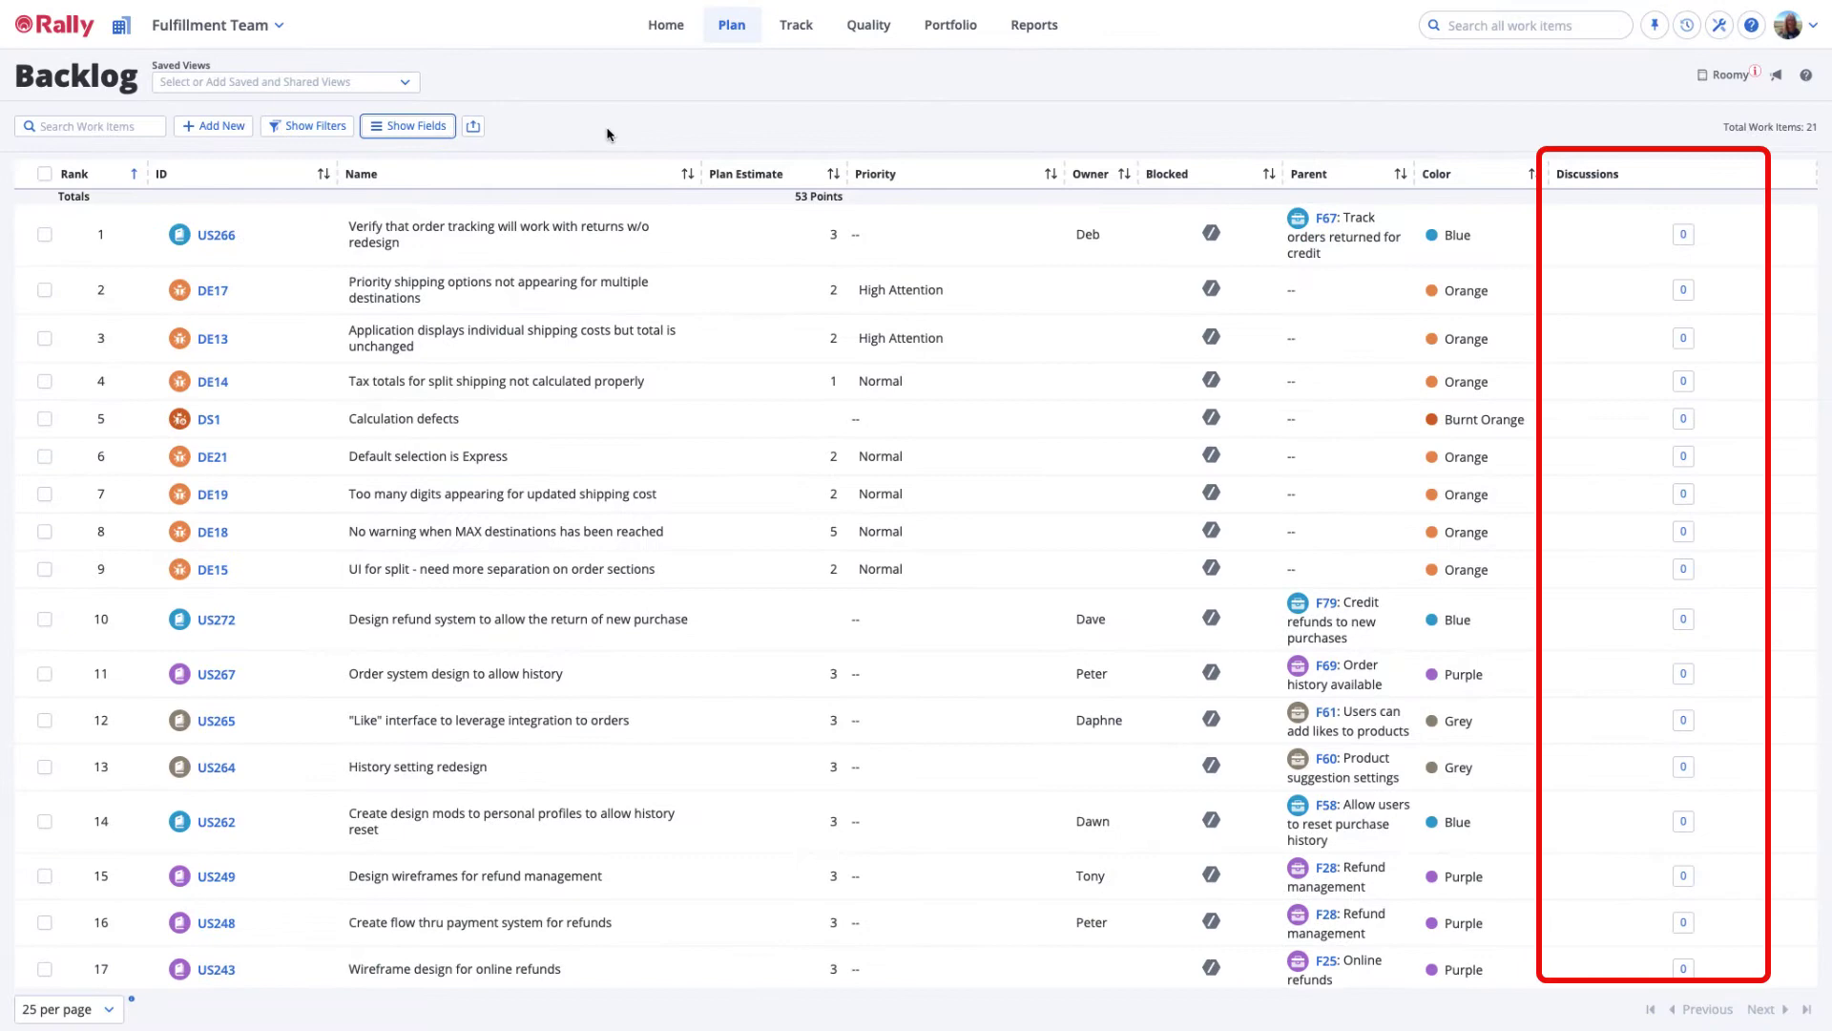
# Select the top story US266 and deselect it again
pyautogui.click(45, 233)
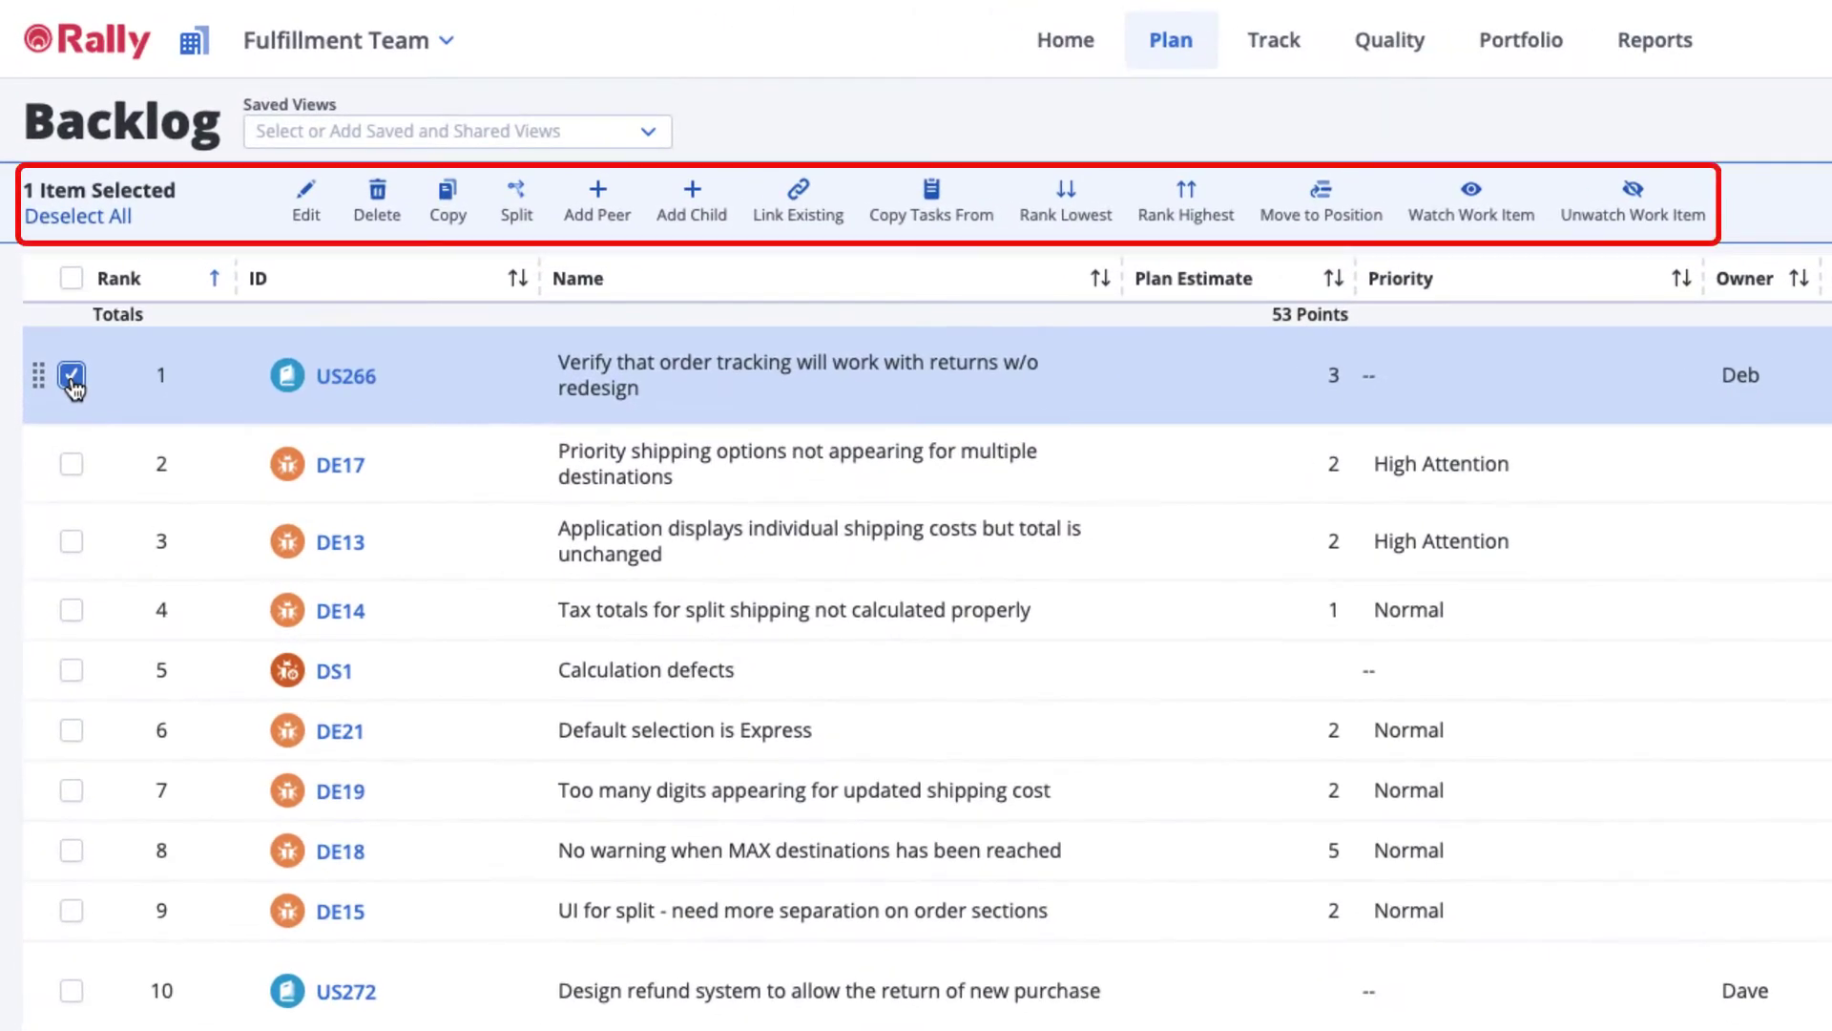
pyautogui.click(72, 378)
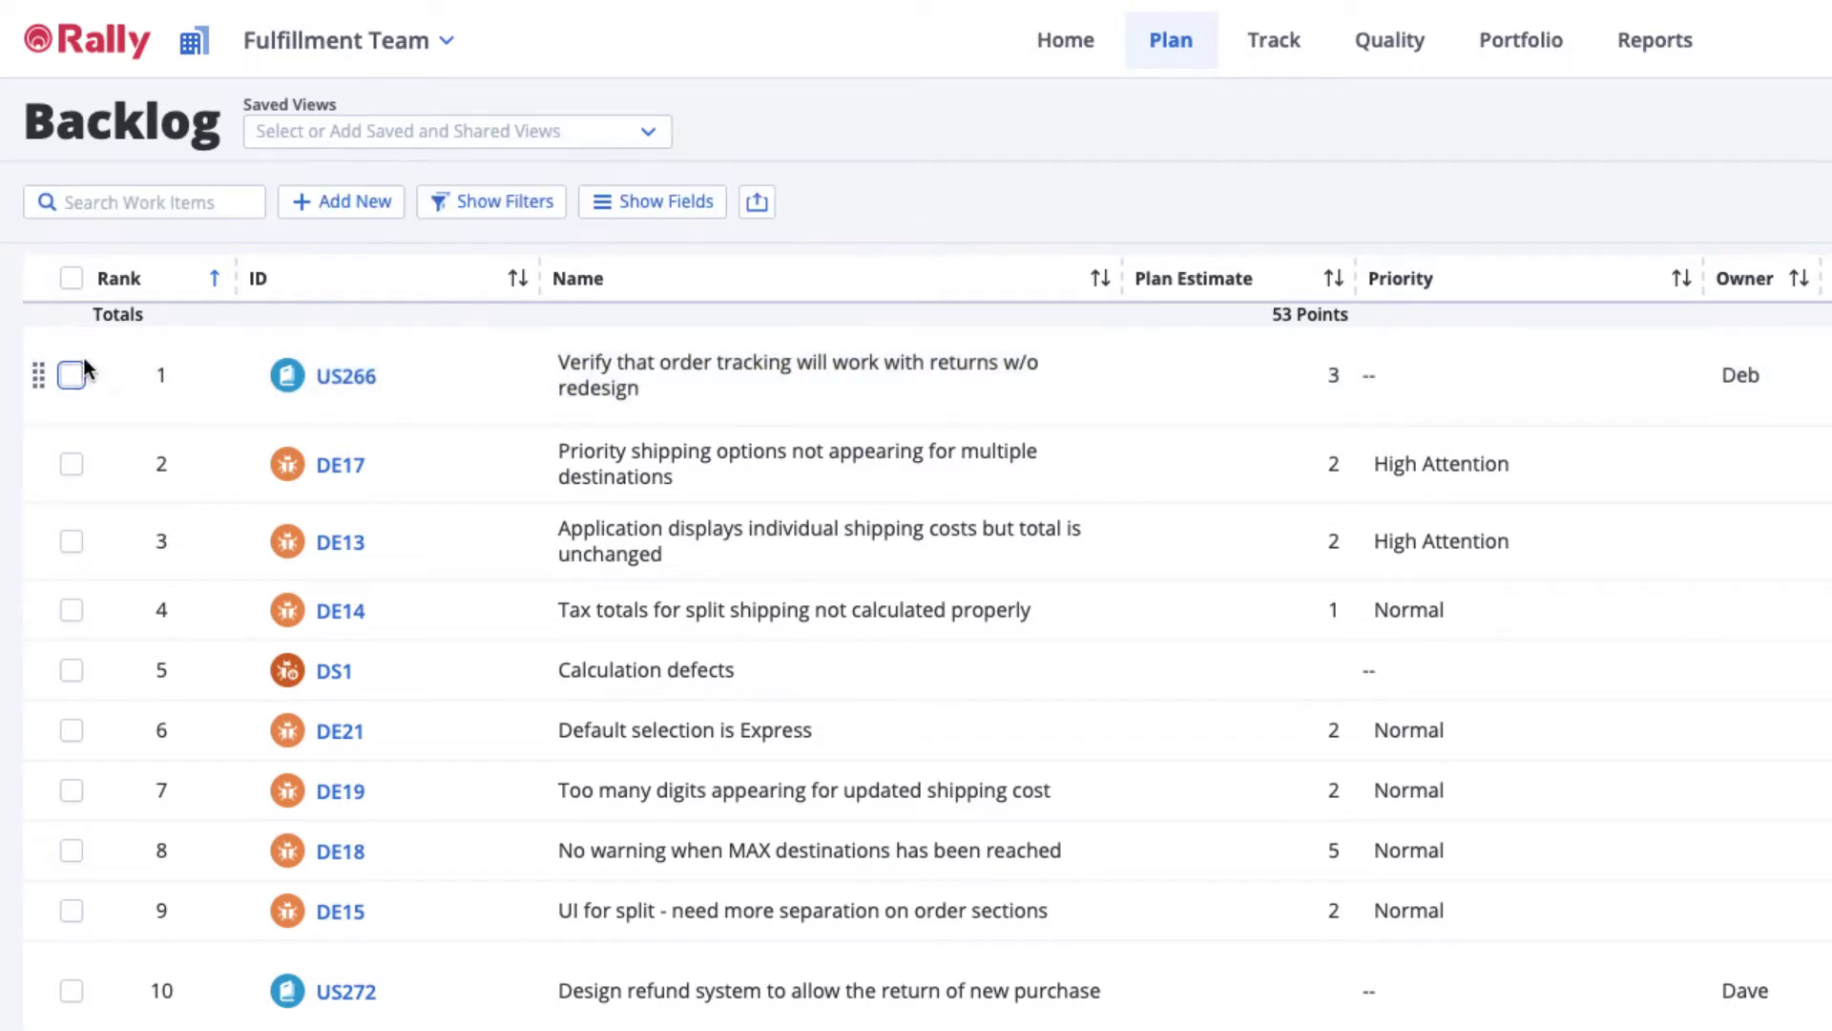
# Sort the backlog by rank descending then ascending, and drag DE17 below DE13
pyautogui.click(135, 280)
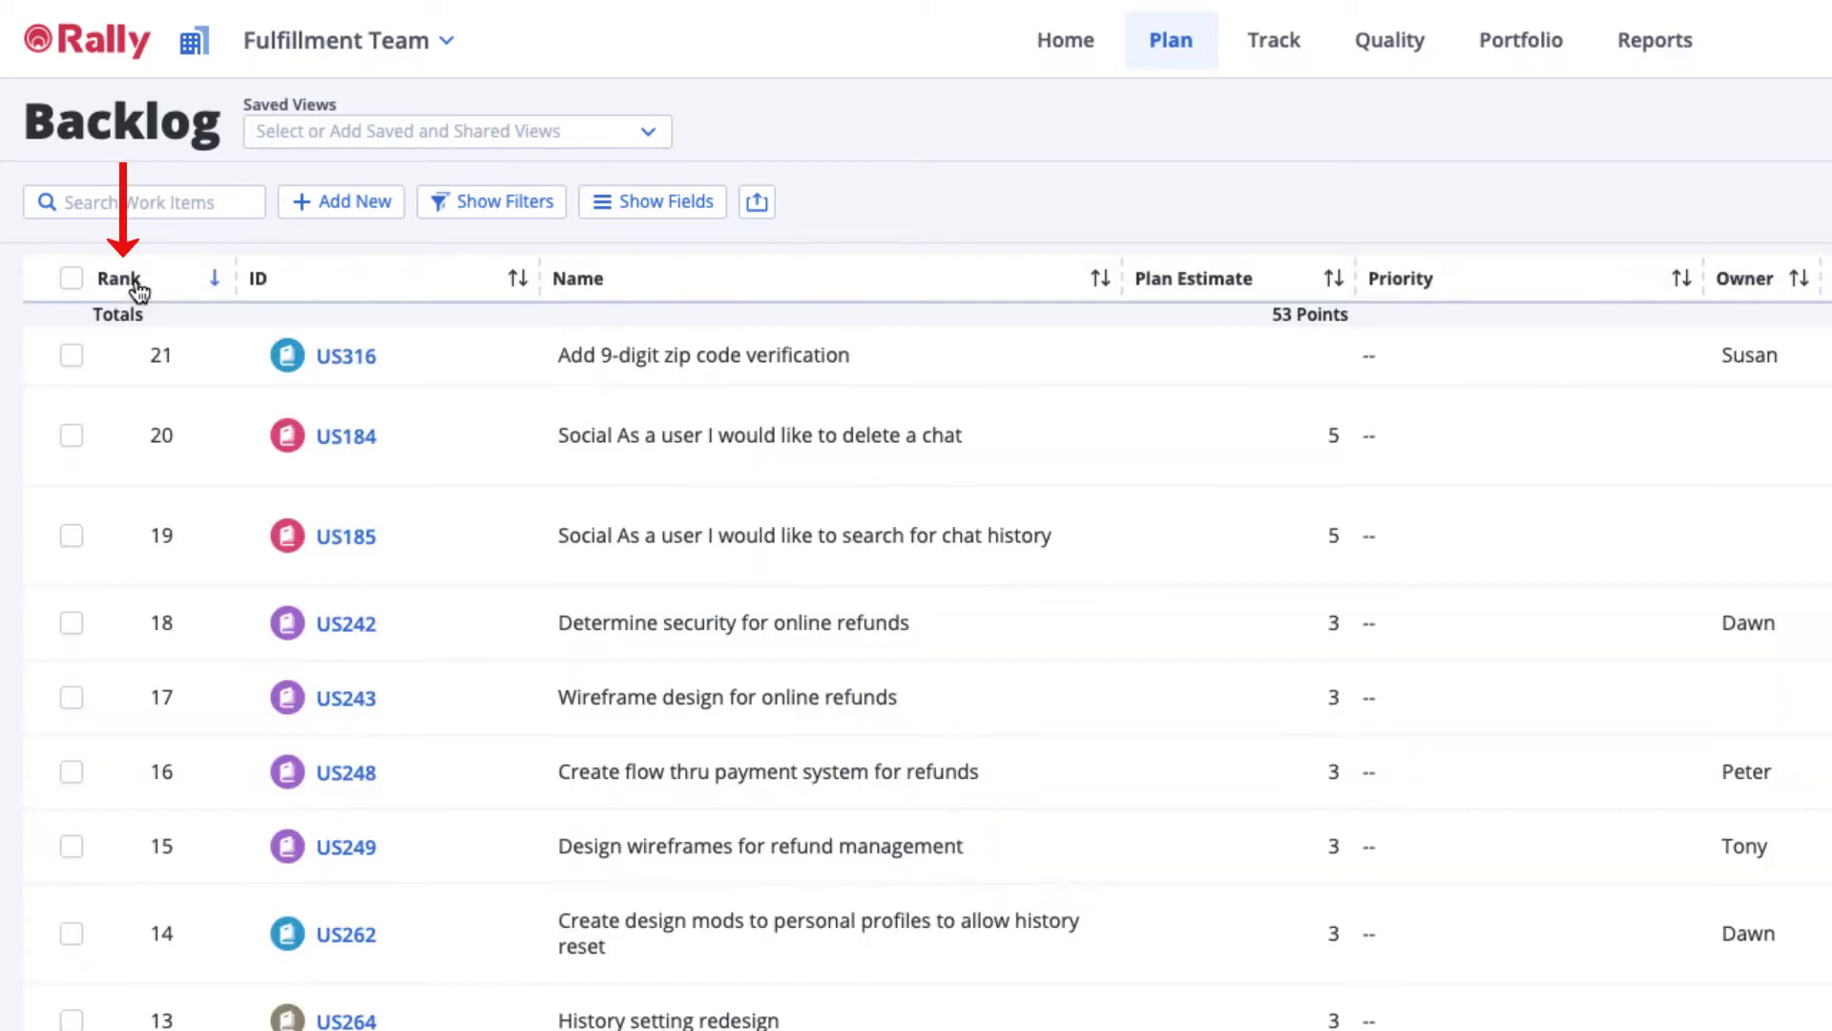
pyautogui.click(135, 280)
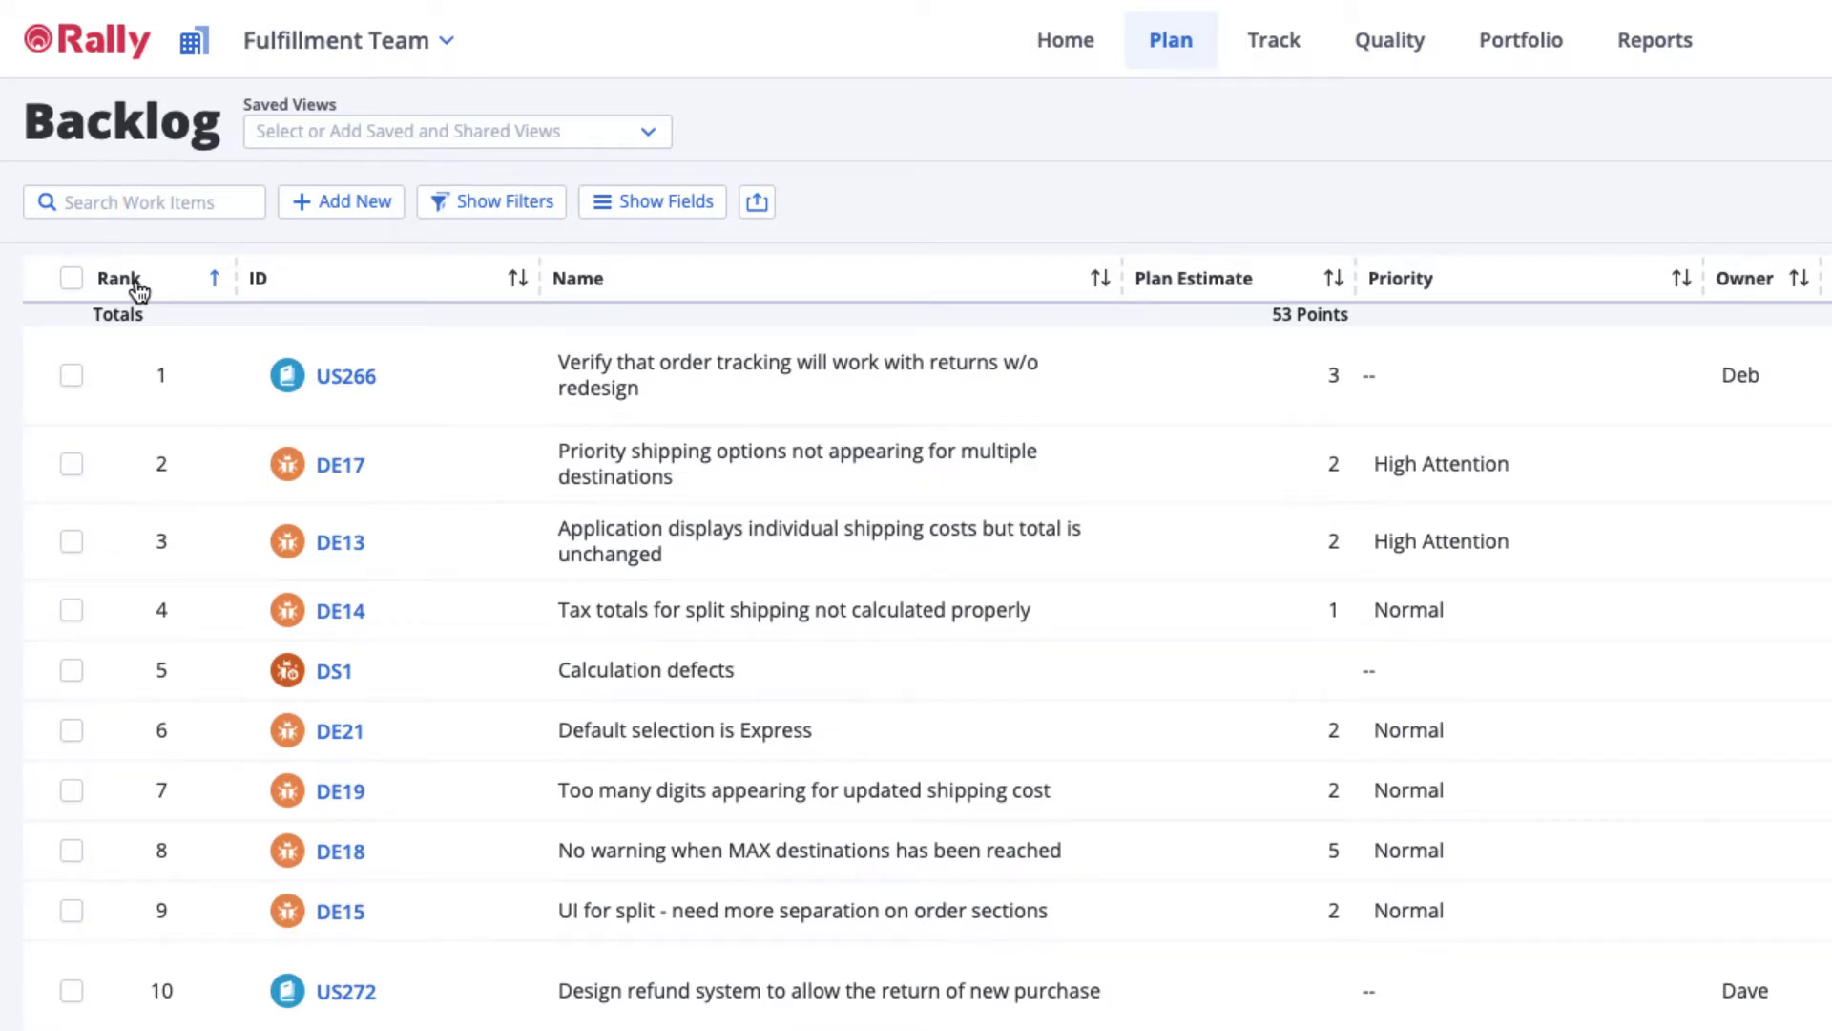
pyautogui.moveTo(38, 465); pyautogui.dragTo(37, 608)
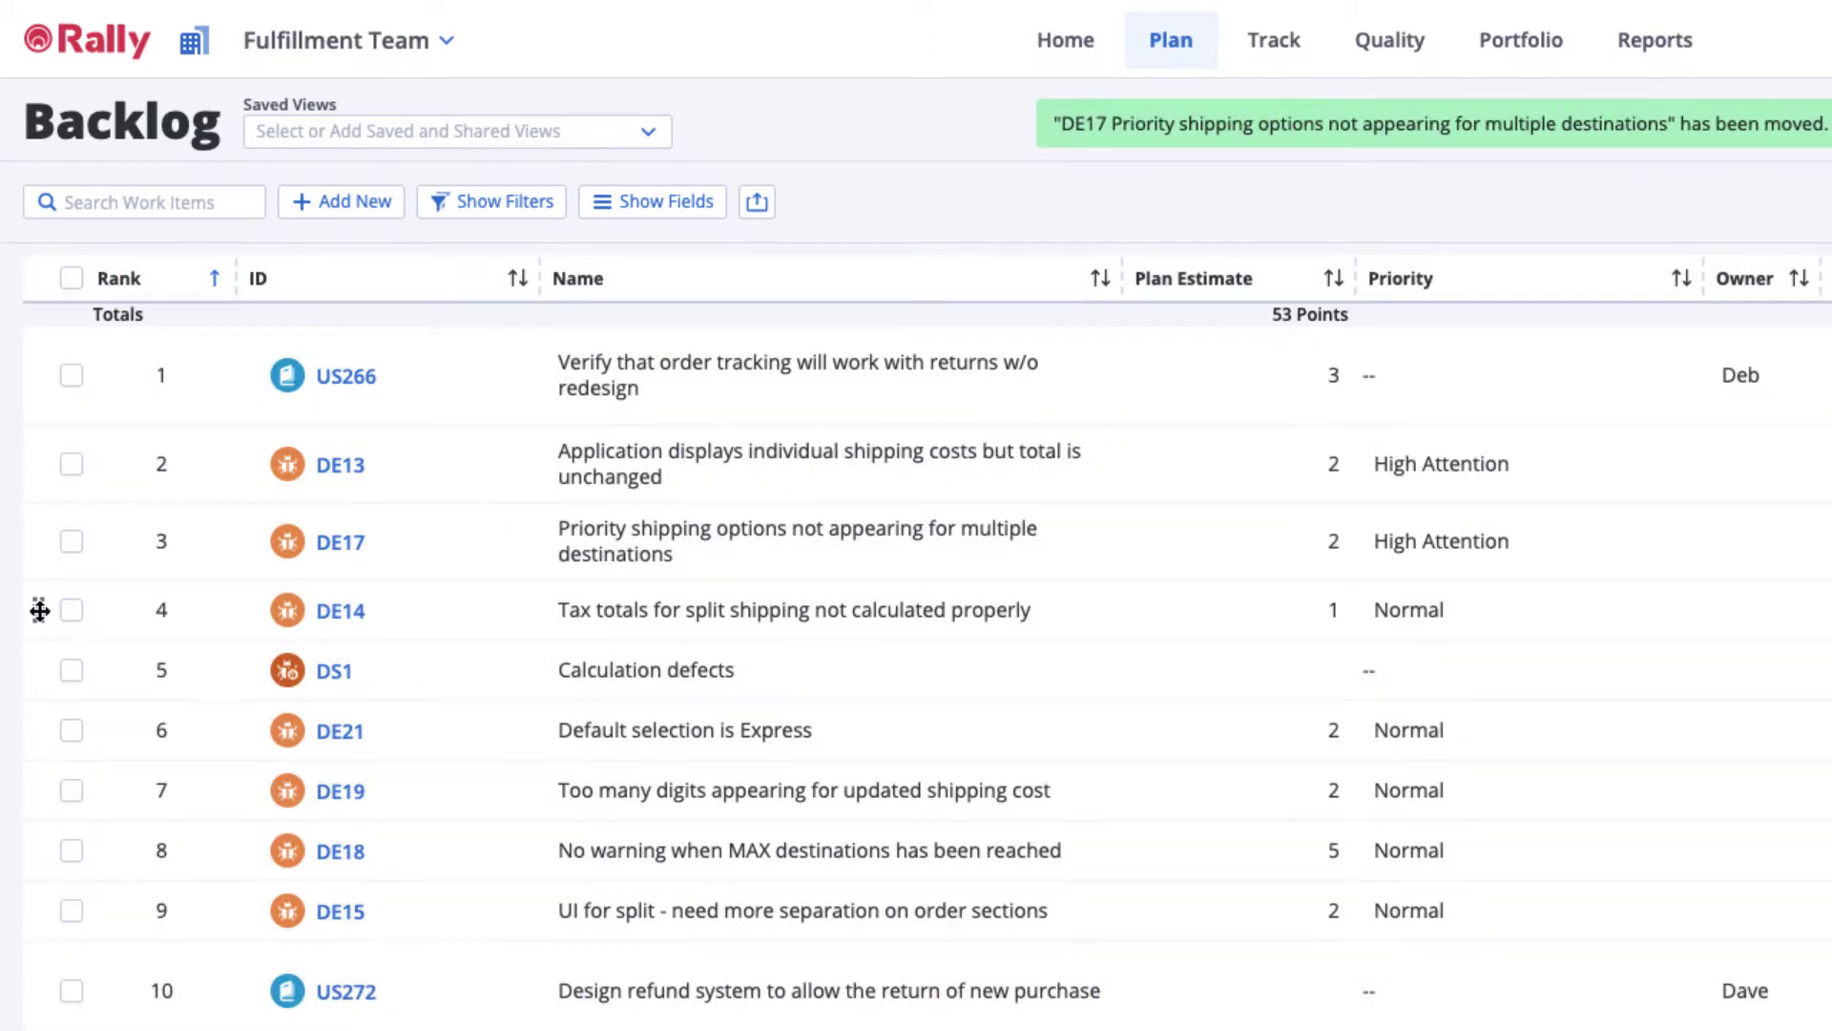
# Select DE14 to view its ranking actions, then deselect it
pyautogui.click(69, 613)
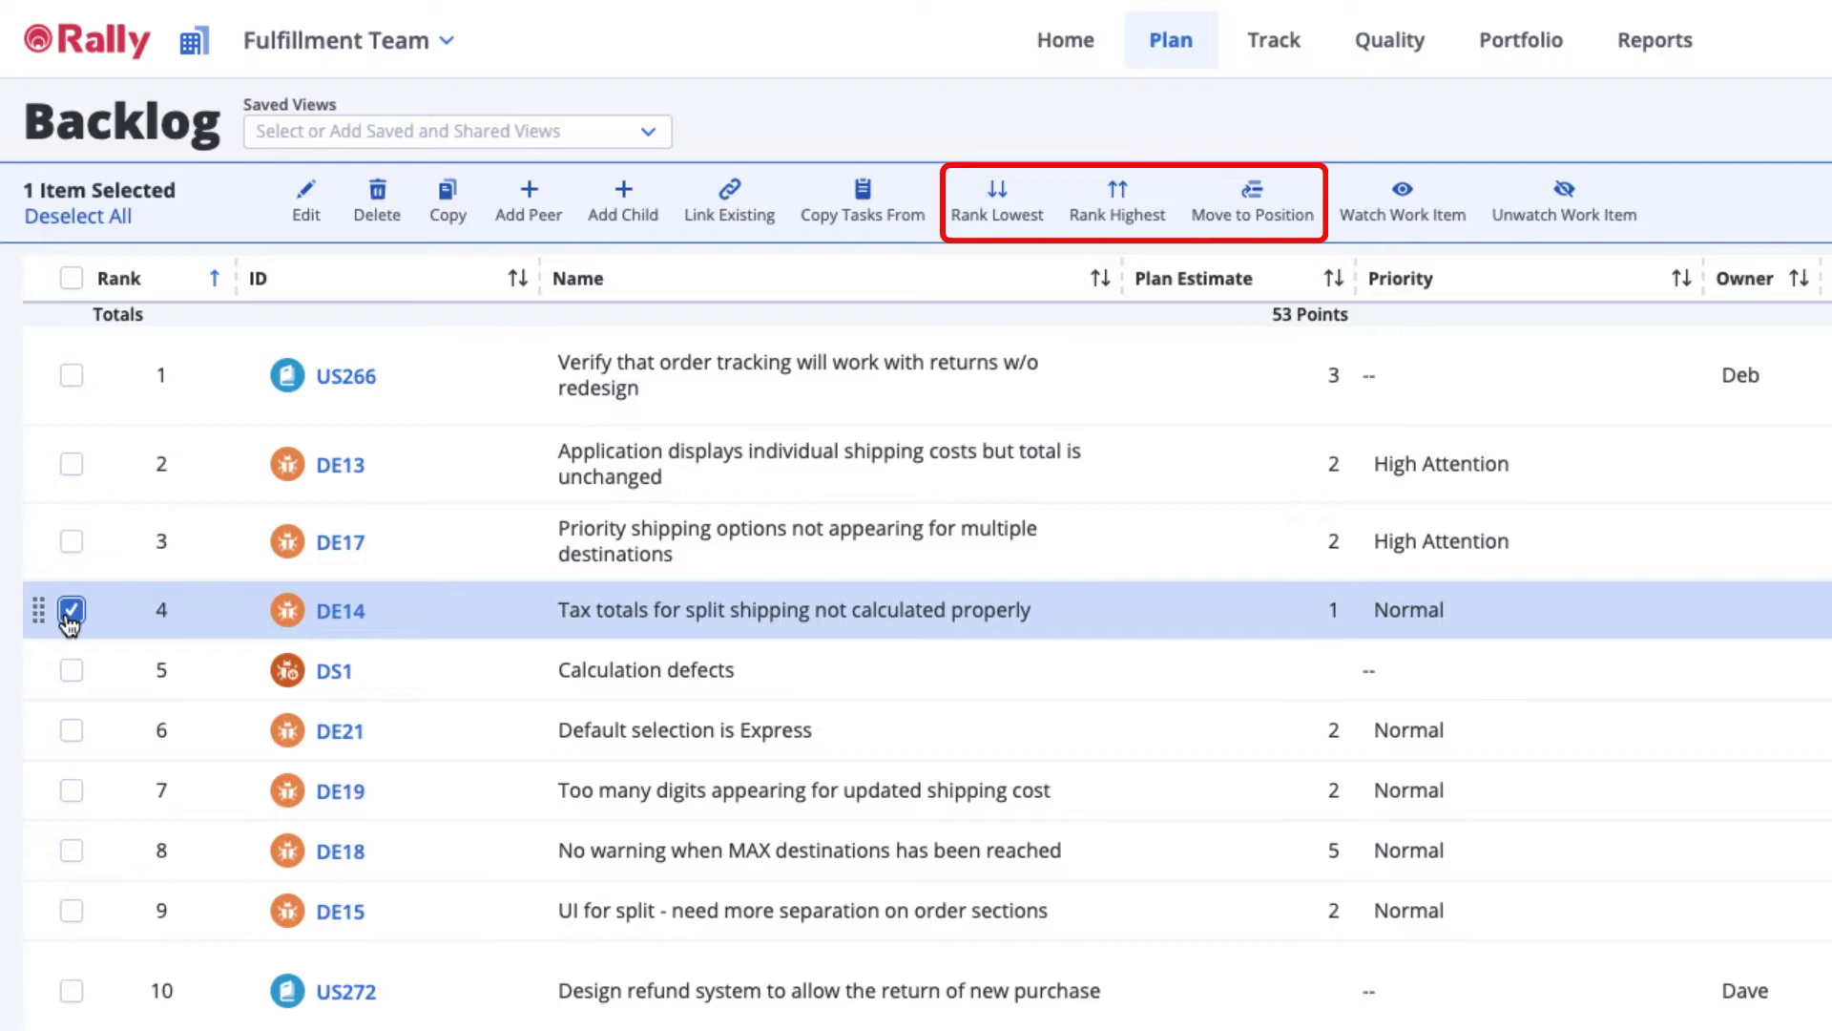
pyautogui.click(69, 613)
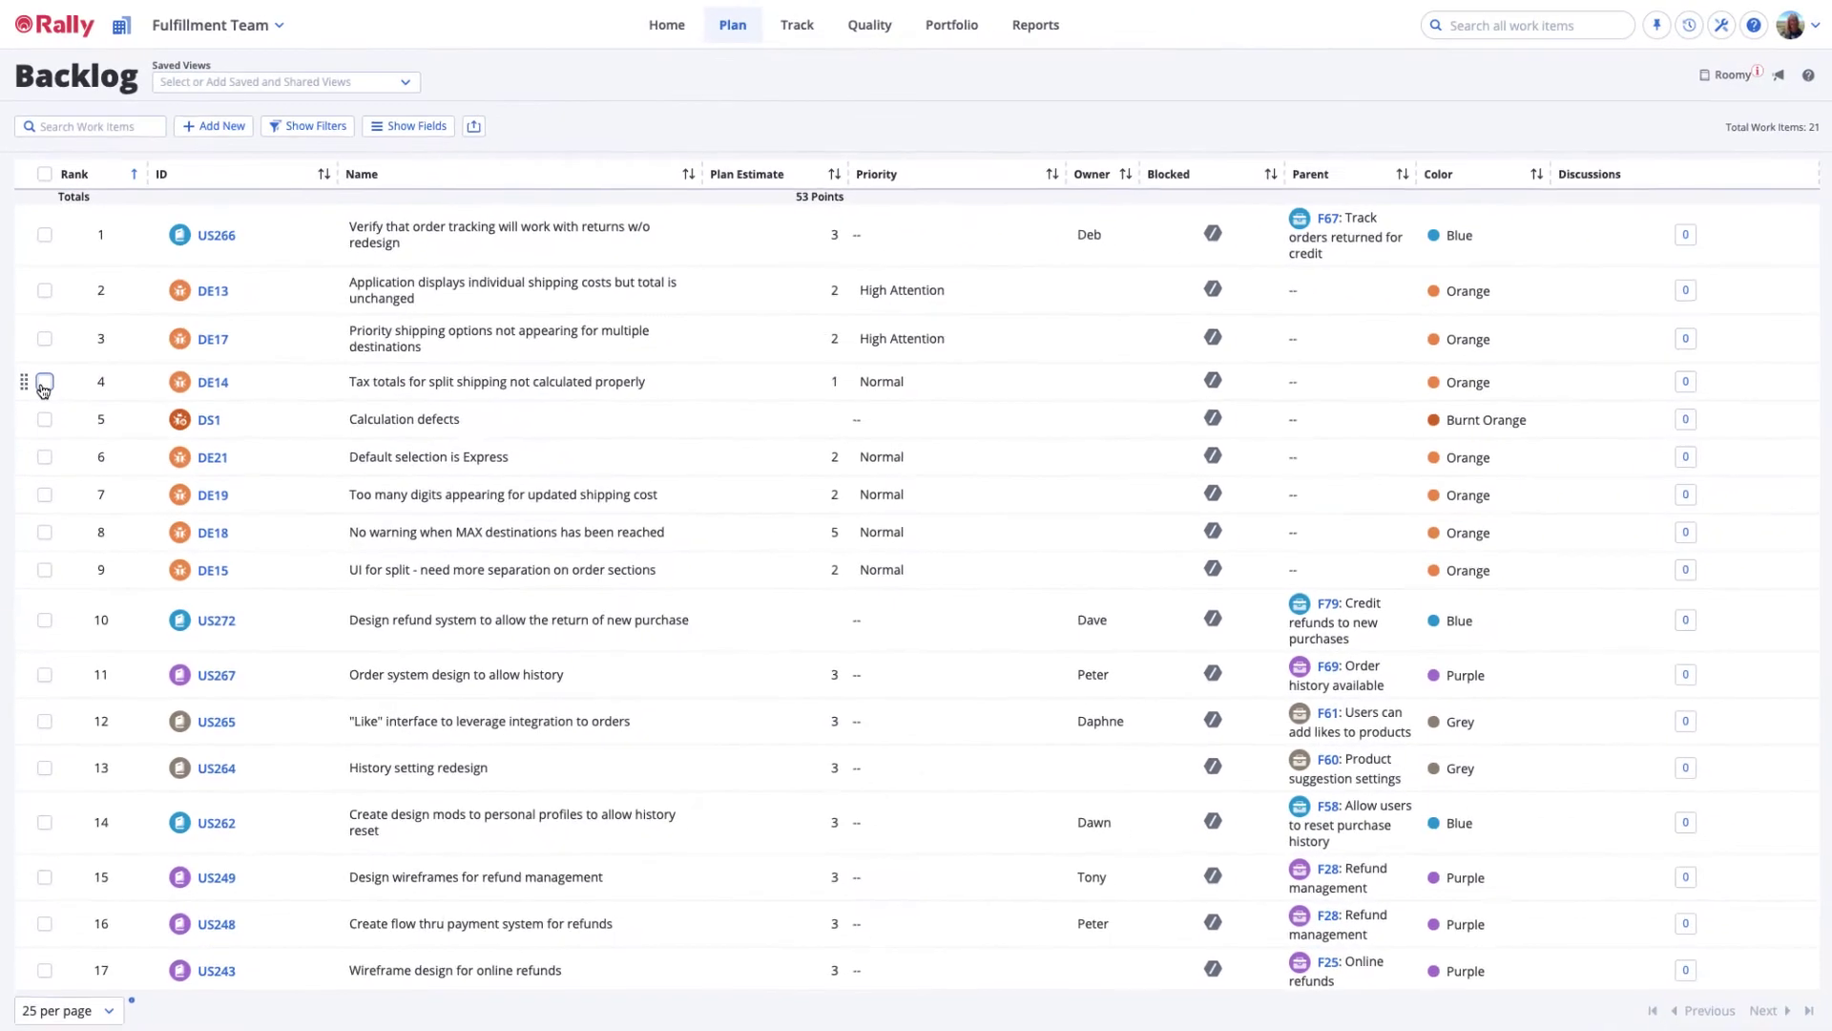
# Mark DE21 as blocked with reason 'Confirm with stakeholder'
pyautogui.click(1216, 455)
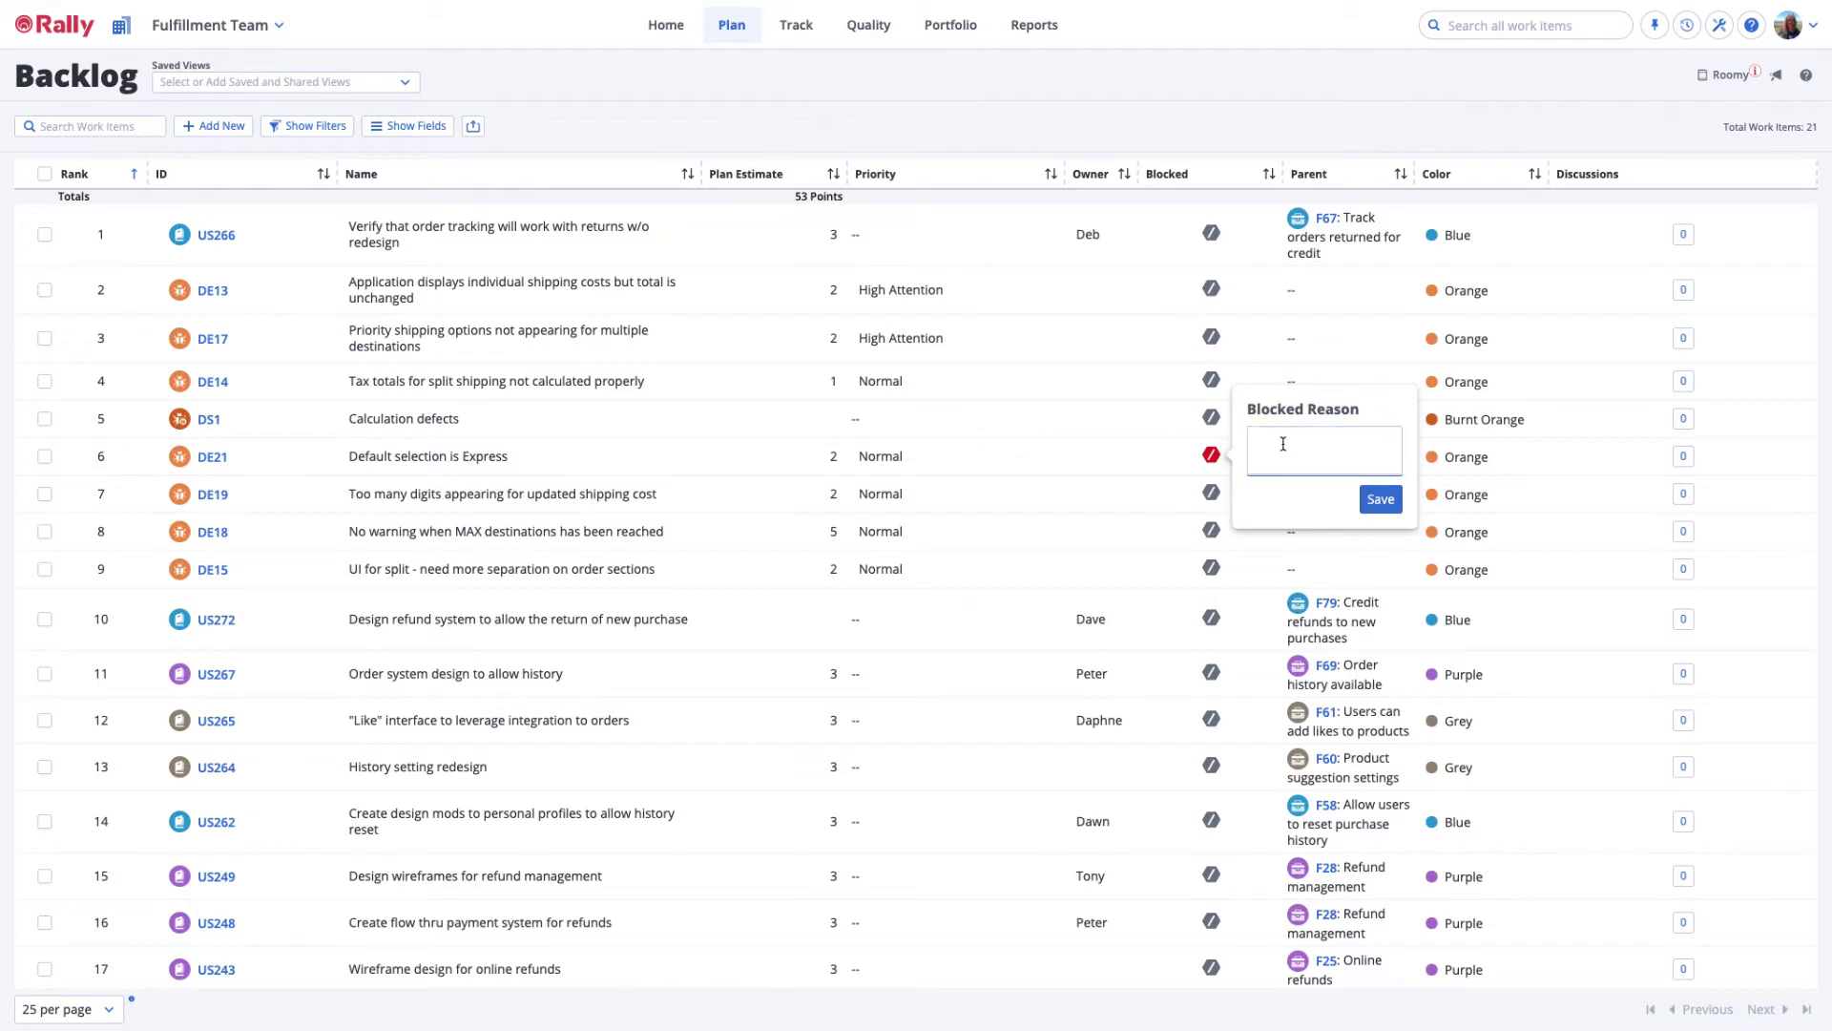
pyautogui.write('Confirm with ')
pyautogui.write('stakeholder')
pyautogui.click(1379, 500)
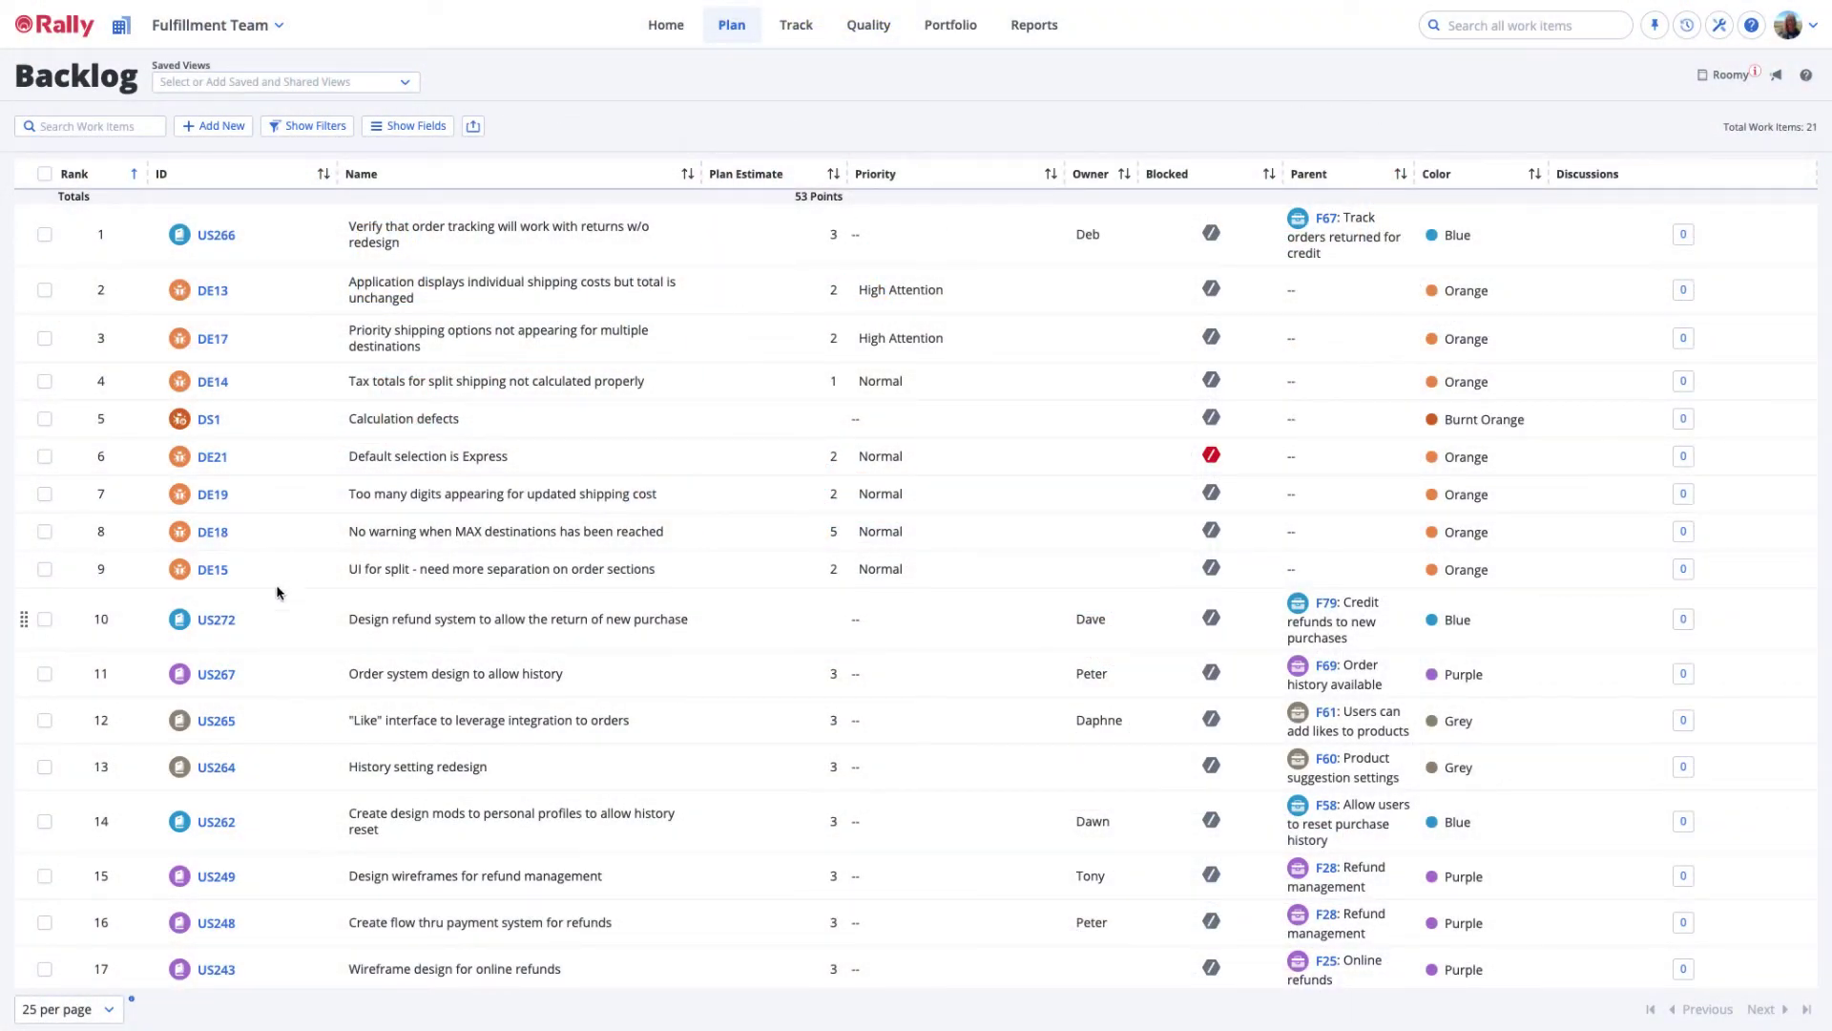
# Give US272 a shopper-style description about returning or replacing new shoes and save it
pyautogui.click(215, 624)
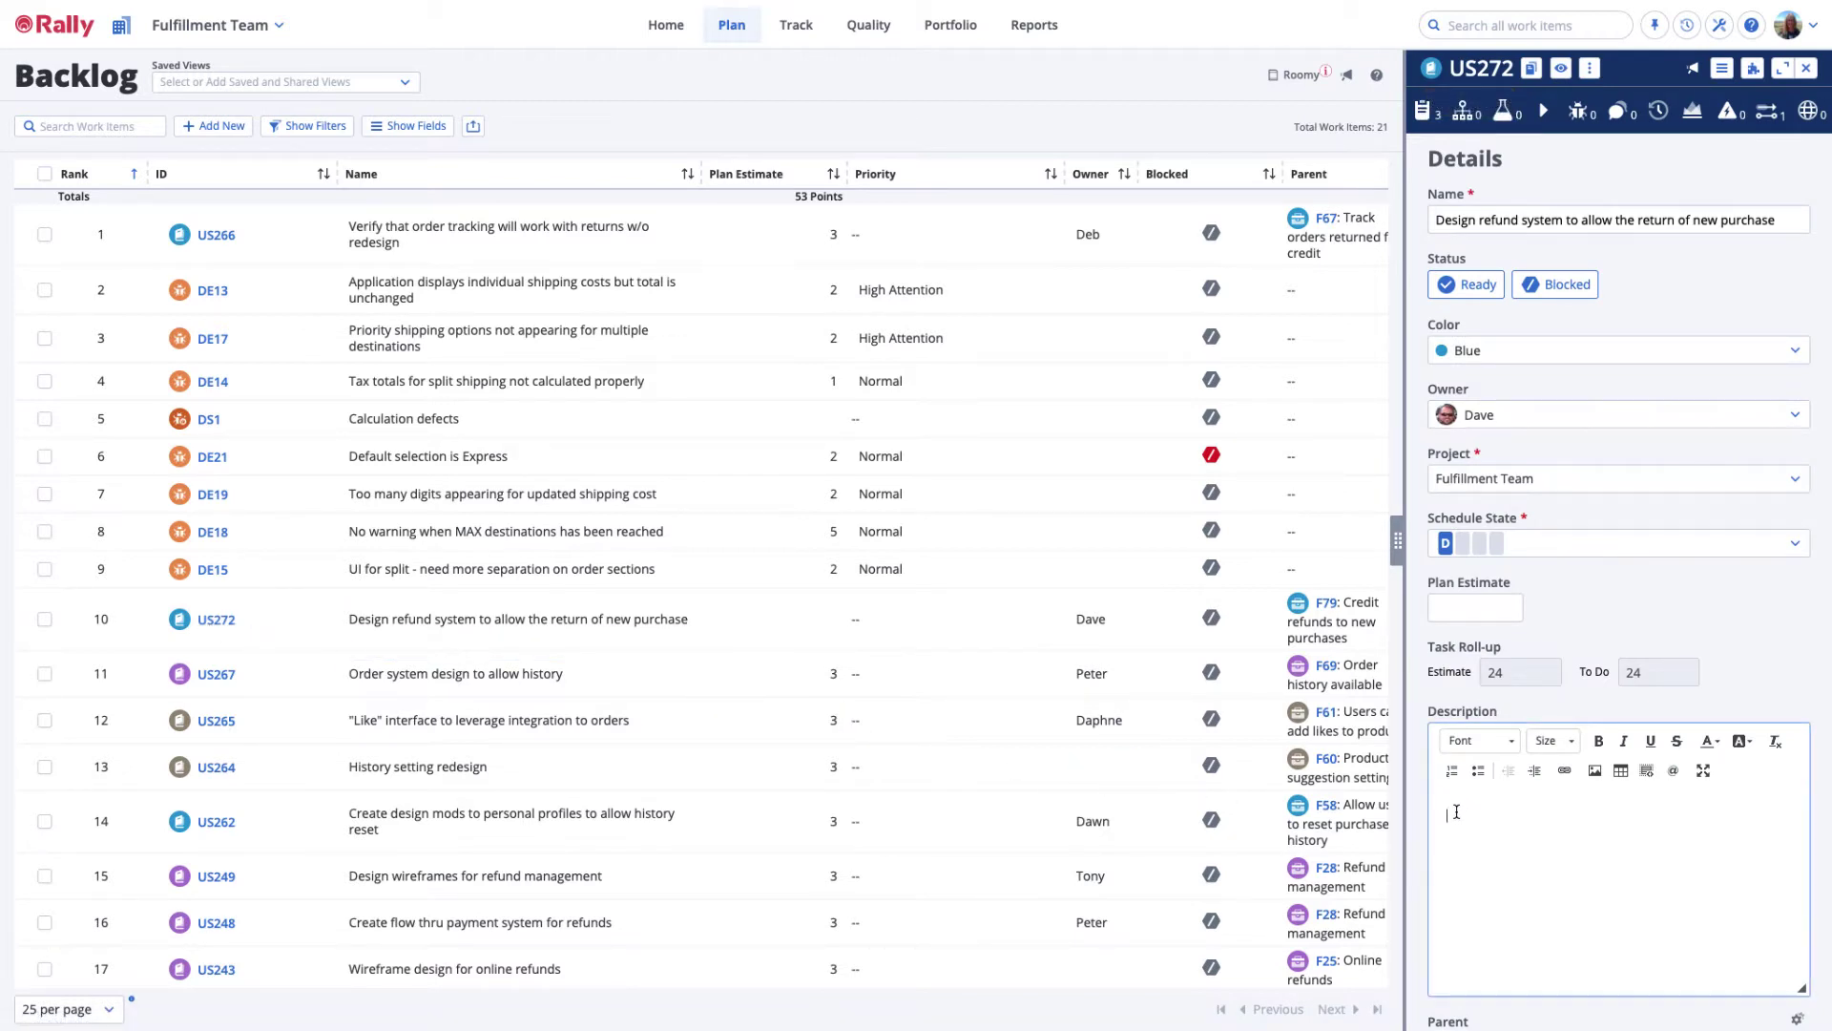
pyautogui.write('As a s')
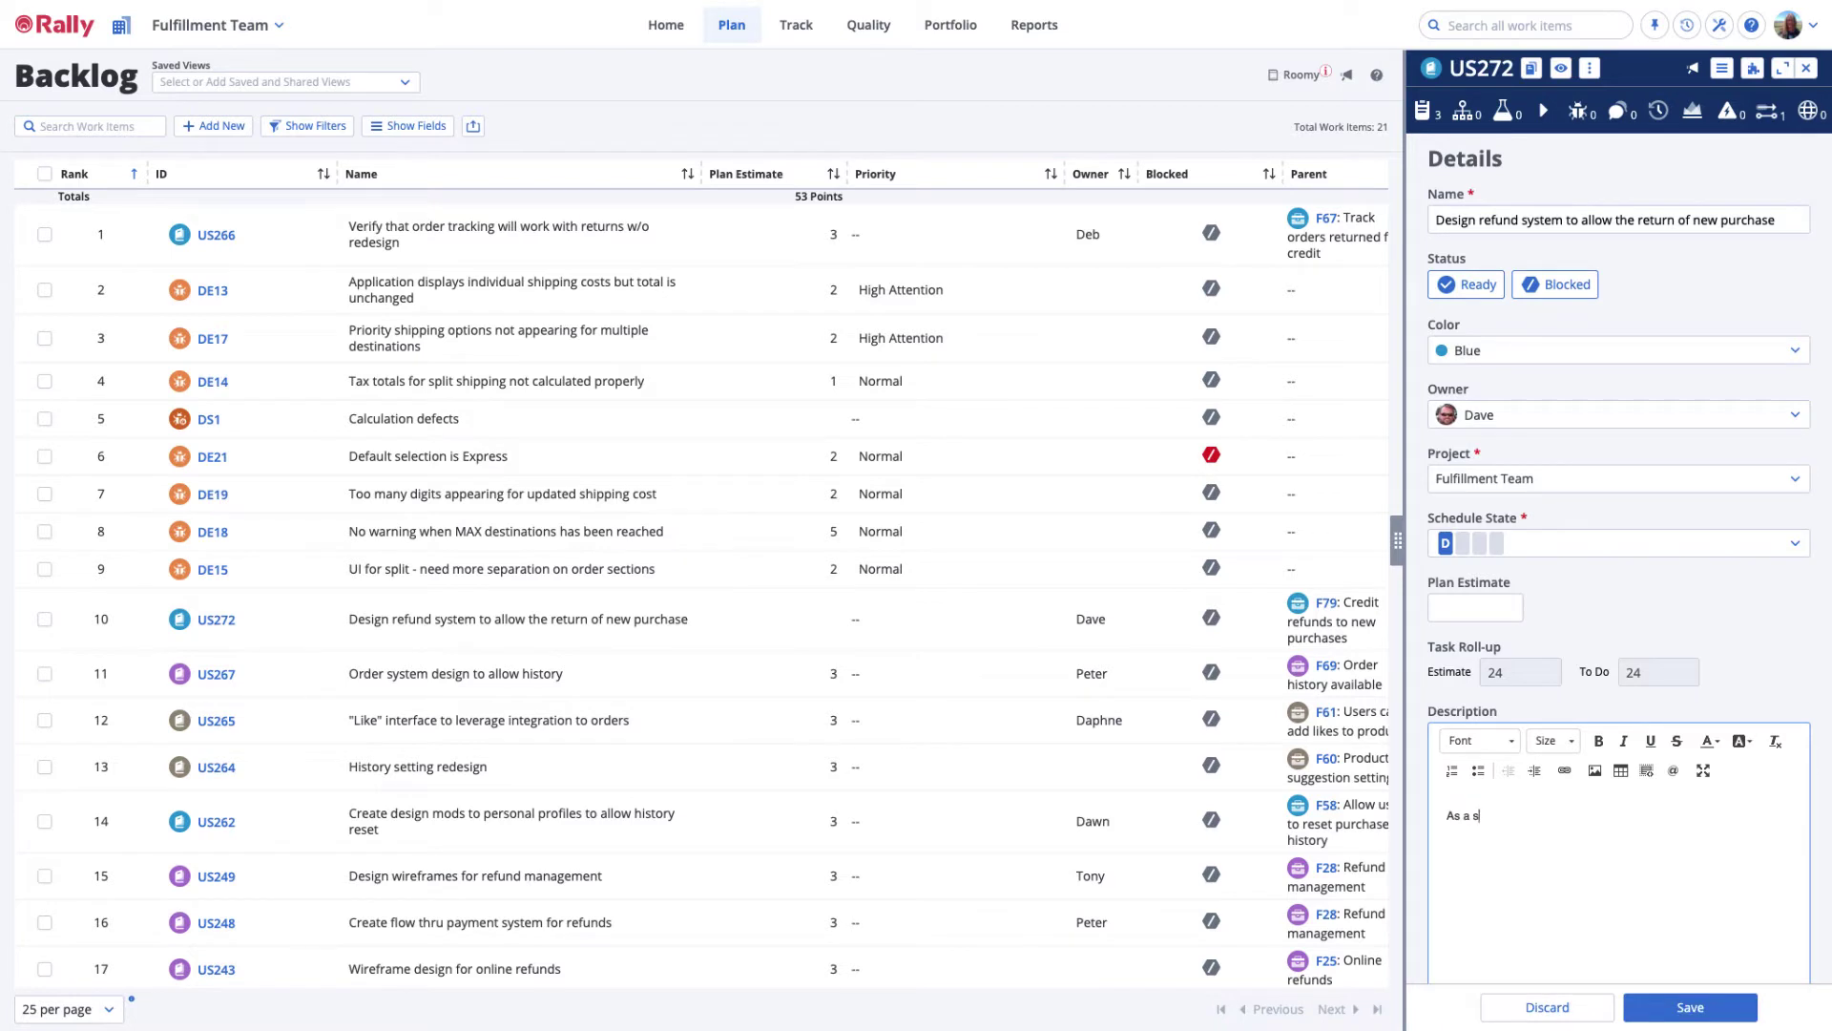
pyautogui.write('hopper,')
pyautogui.write(' I want to easily ')
pyautogui.write("return or replace my new shoes so that I don't have to worry about whether or not they'll fit.")
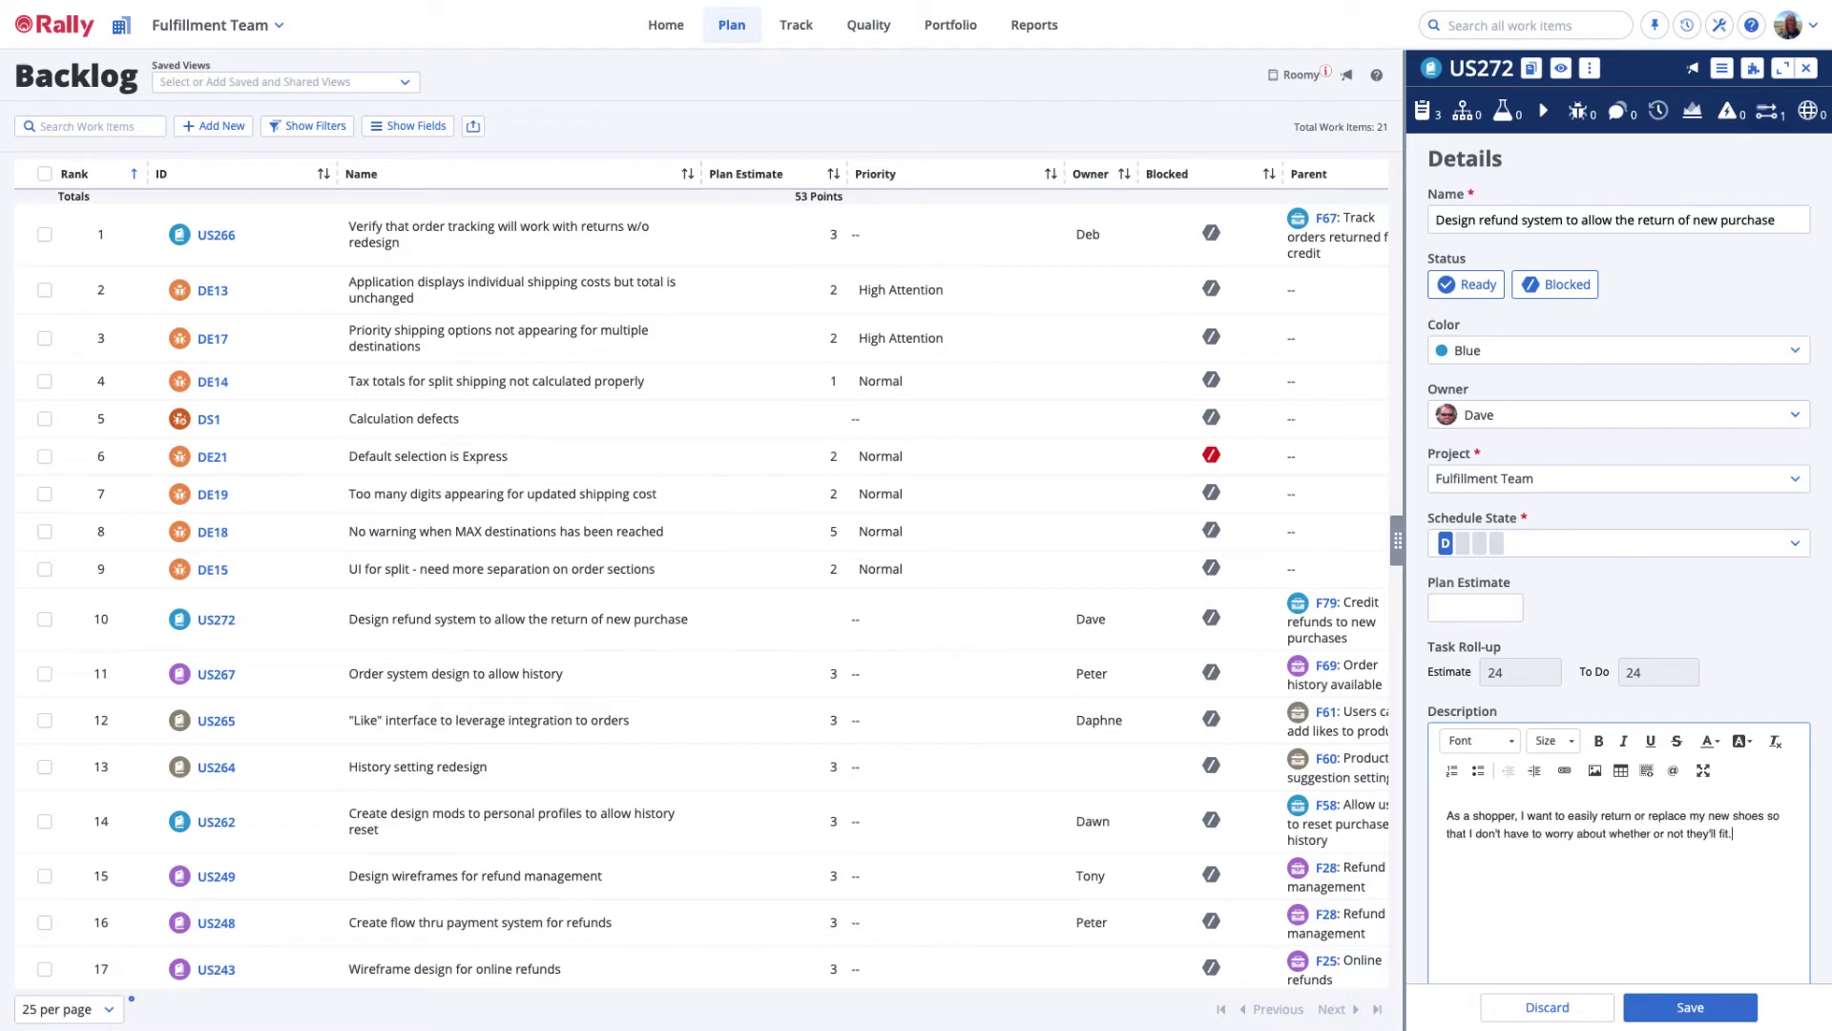
pyautogui.click(1693, 1007)
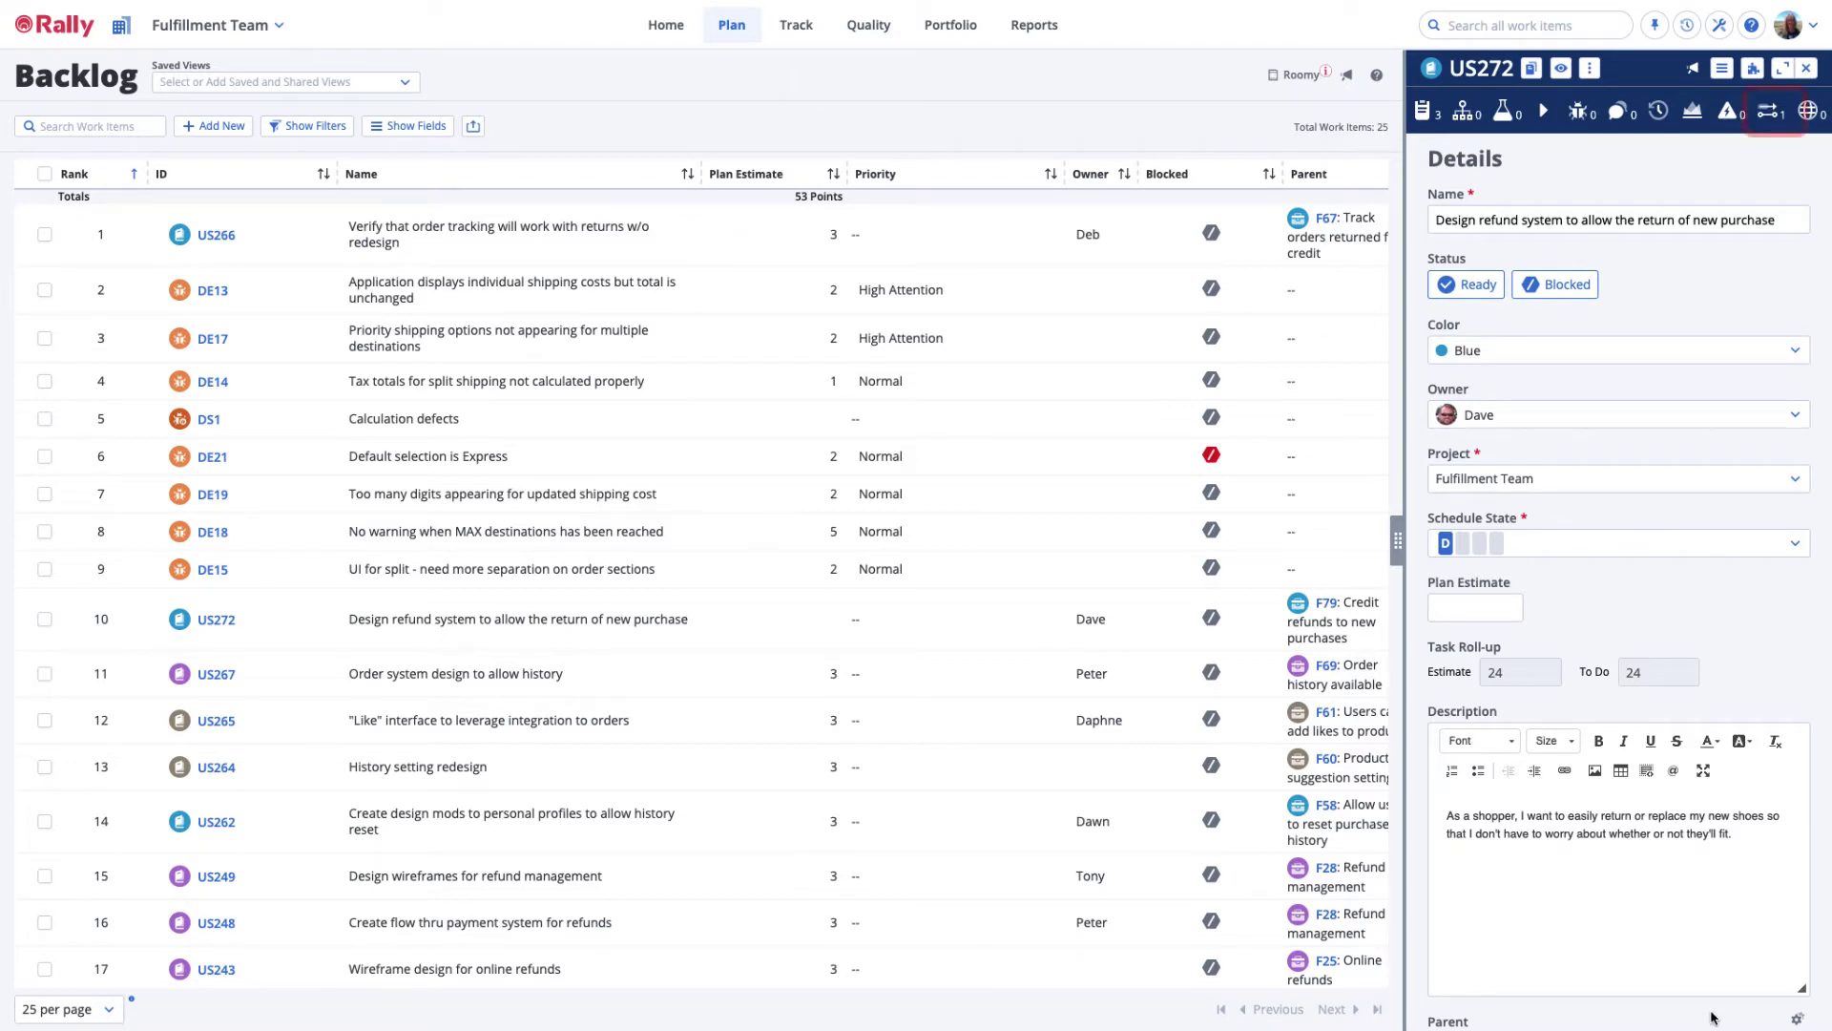
# View US272's dependencies (predecessor US266, no successors) and close its details
pyautogui.click(1770, 112)
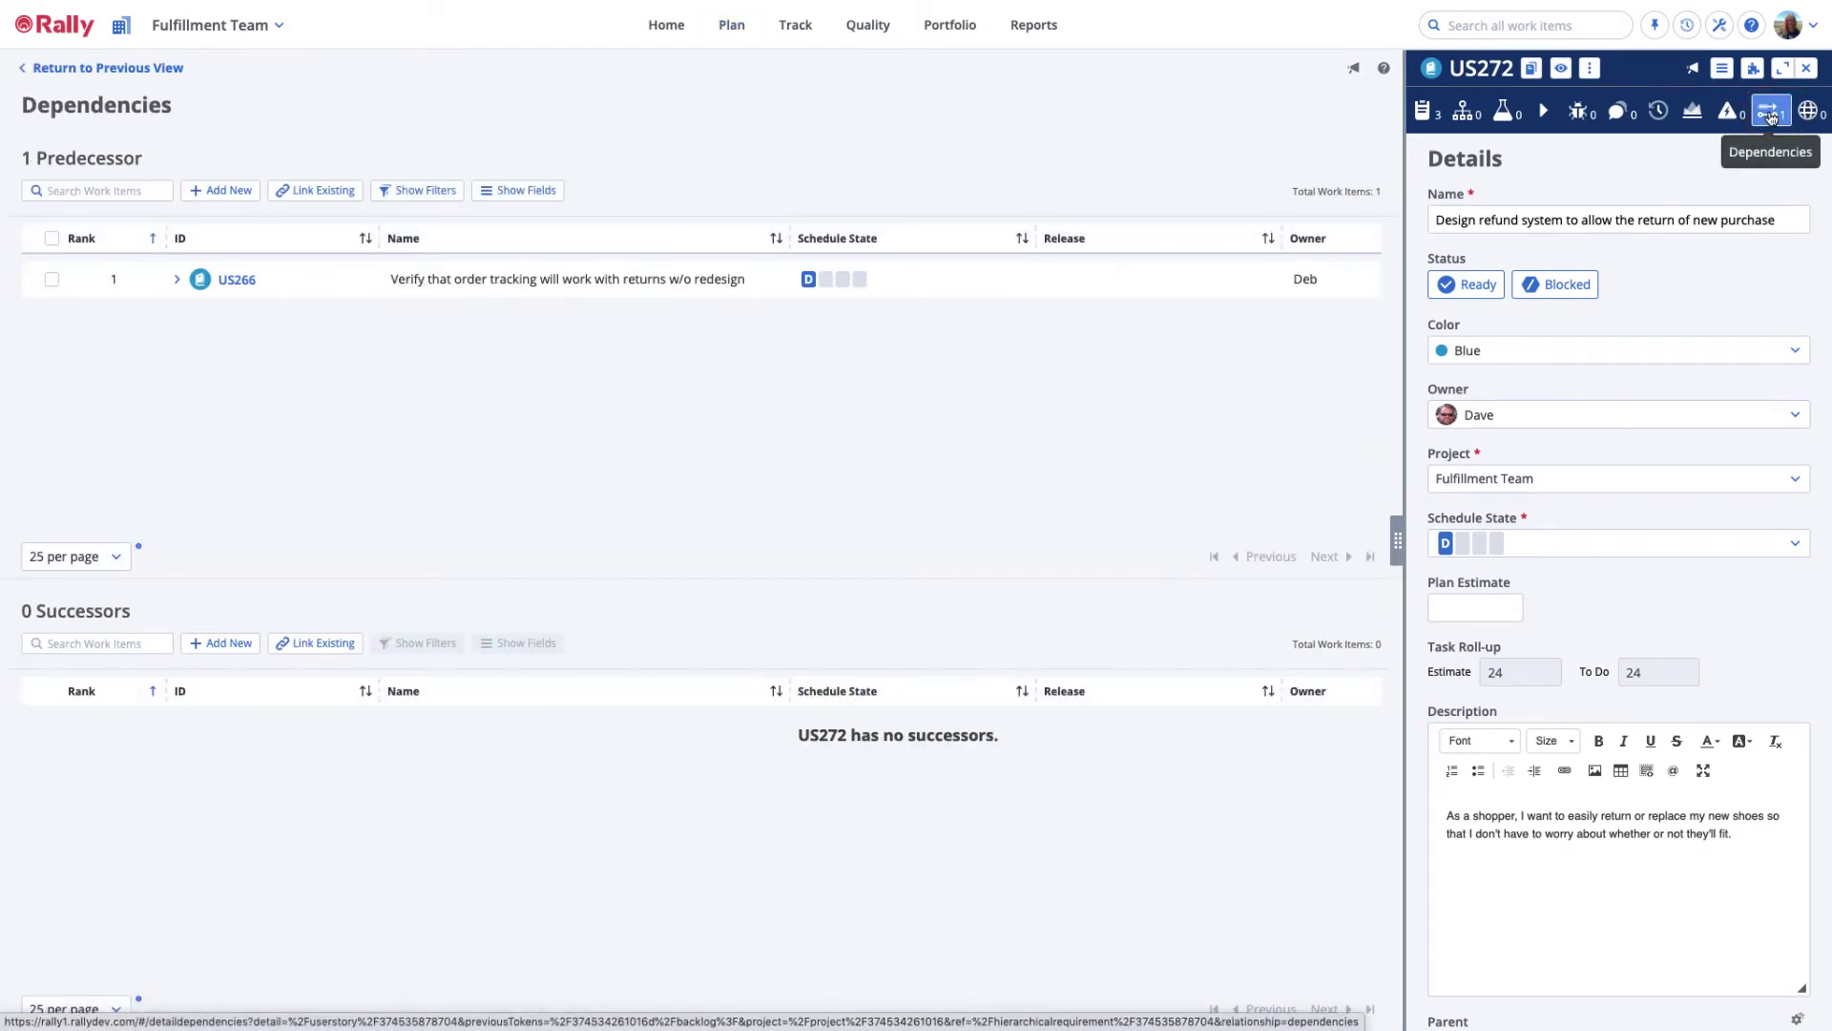
pyautogui.click(1807, 69)
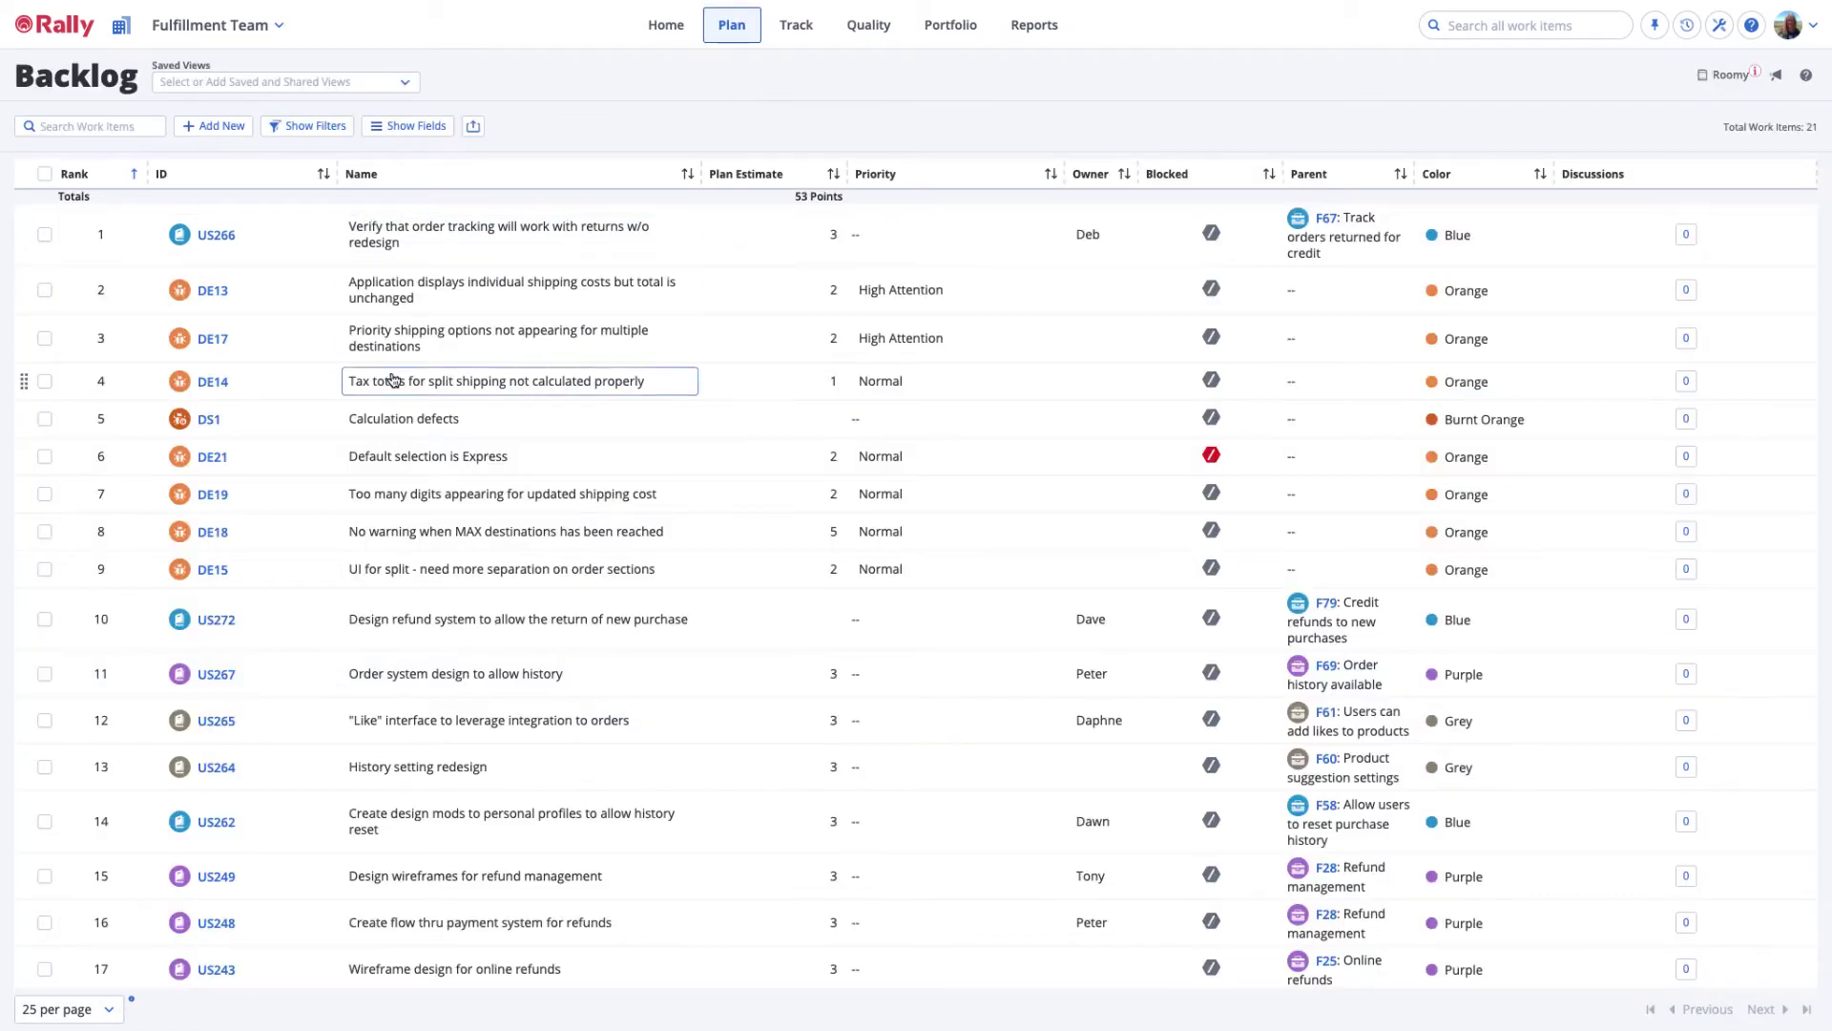
pyautogui.click(210, 461)
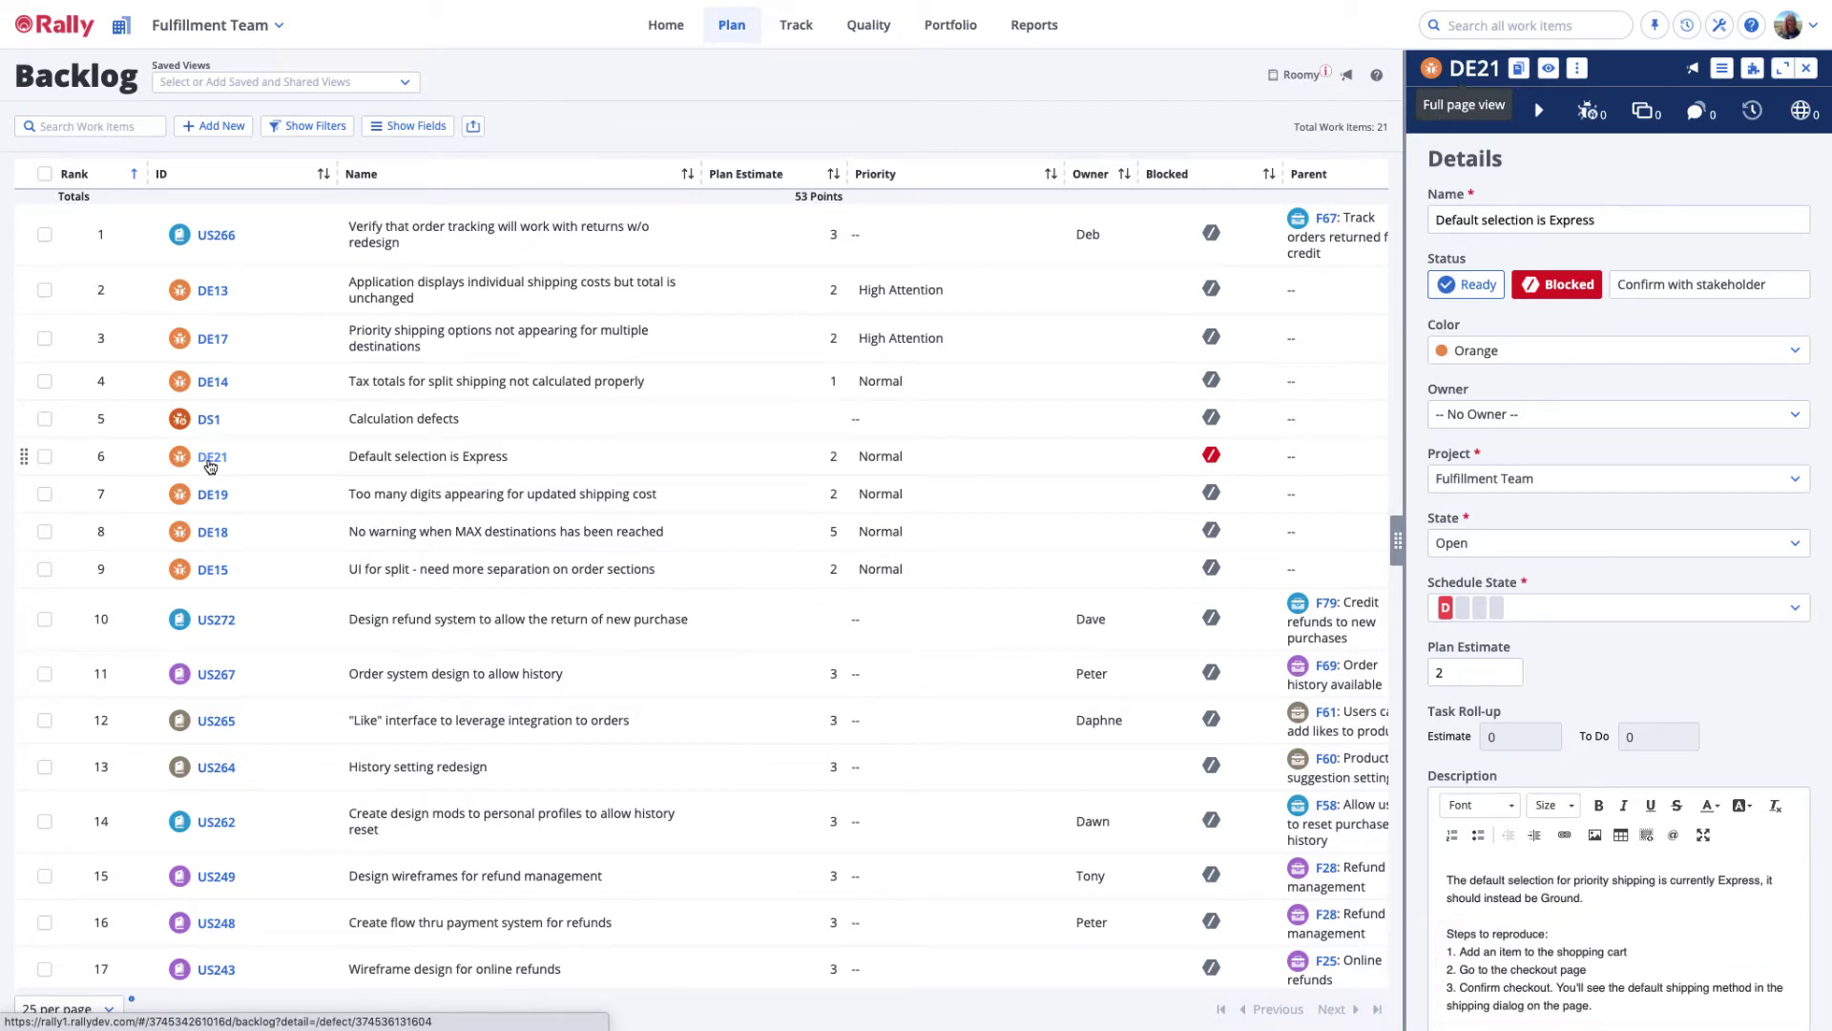
pyautogui.click(209, 420)
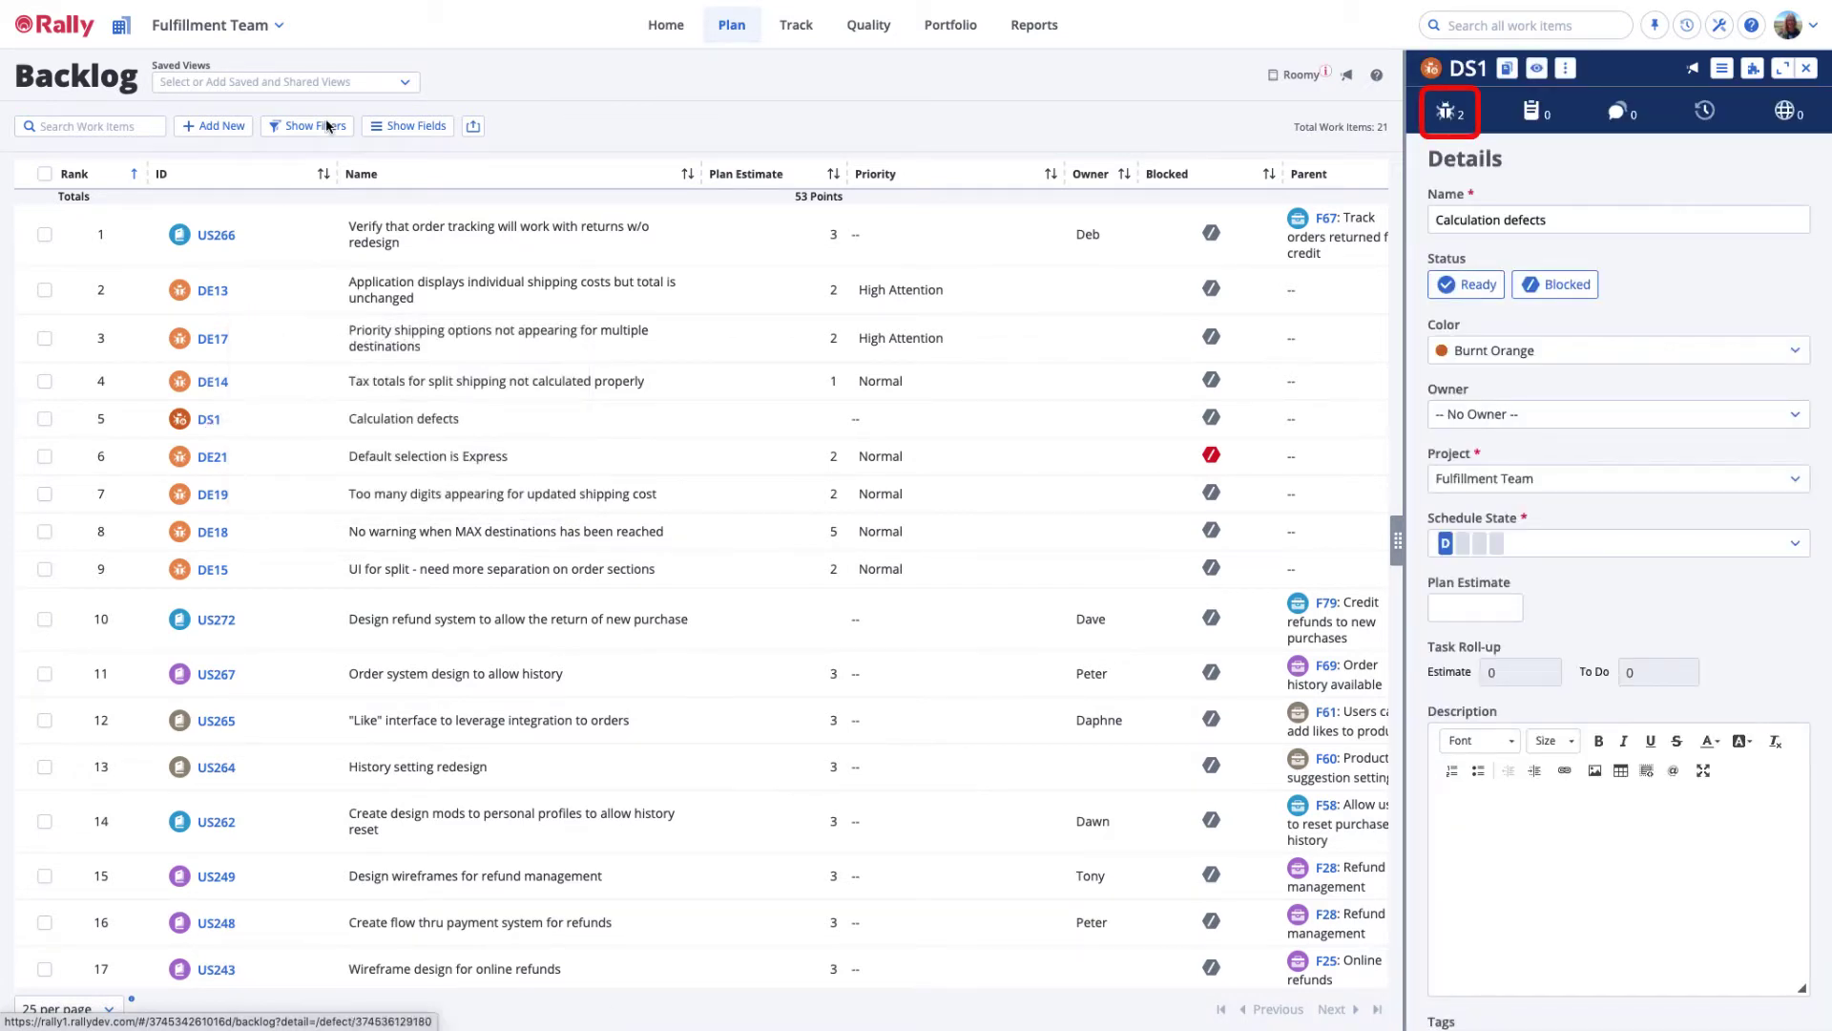
pyautogui.click(1450, 112)
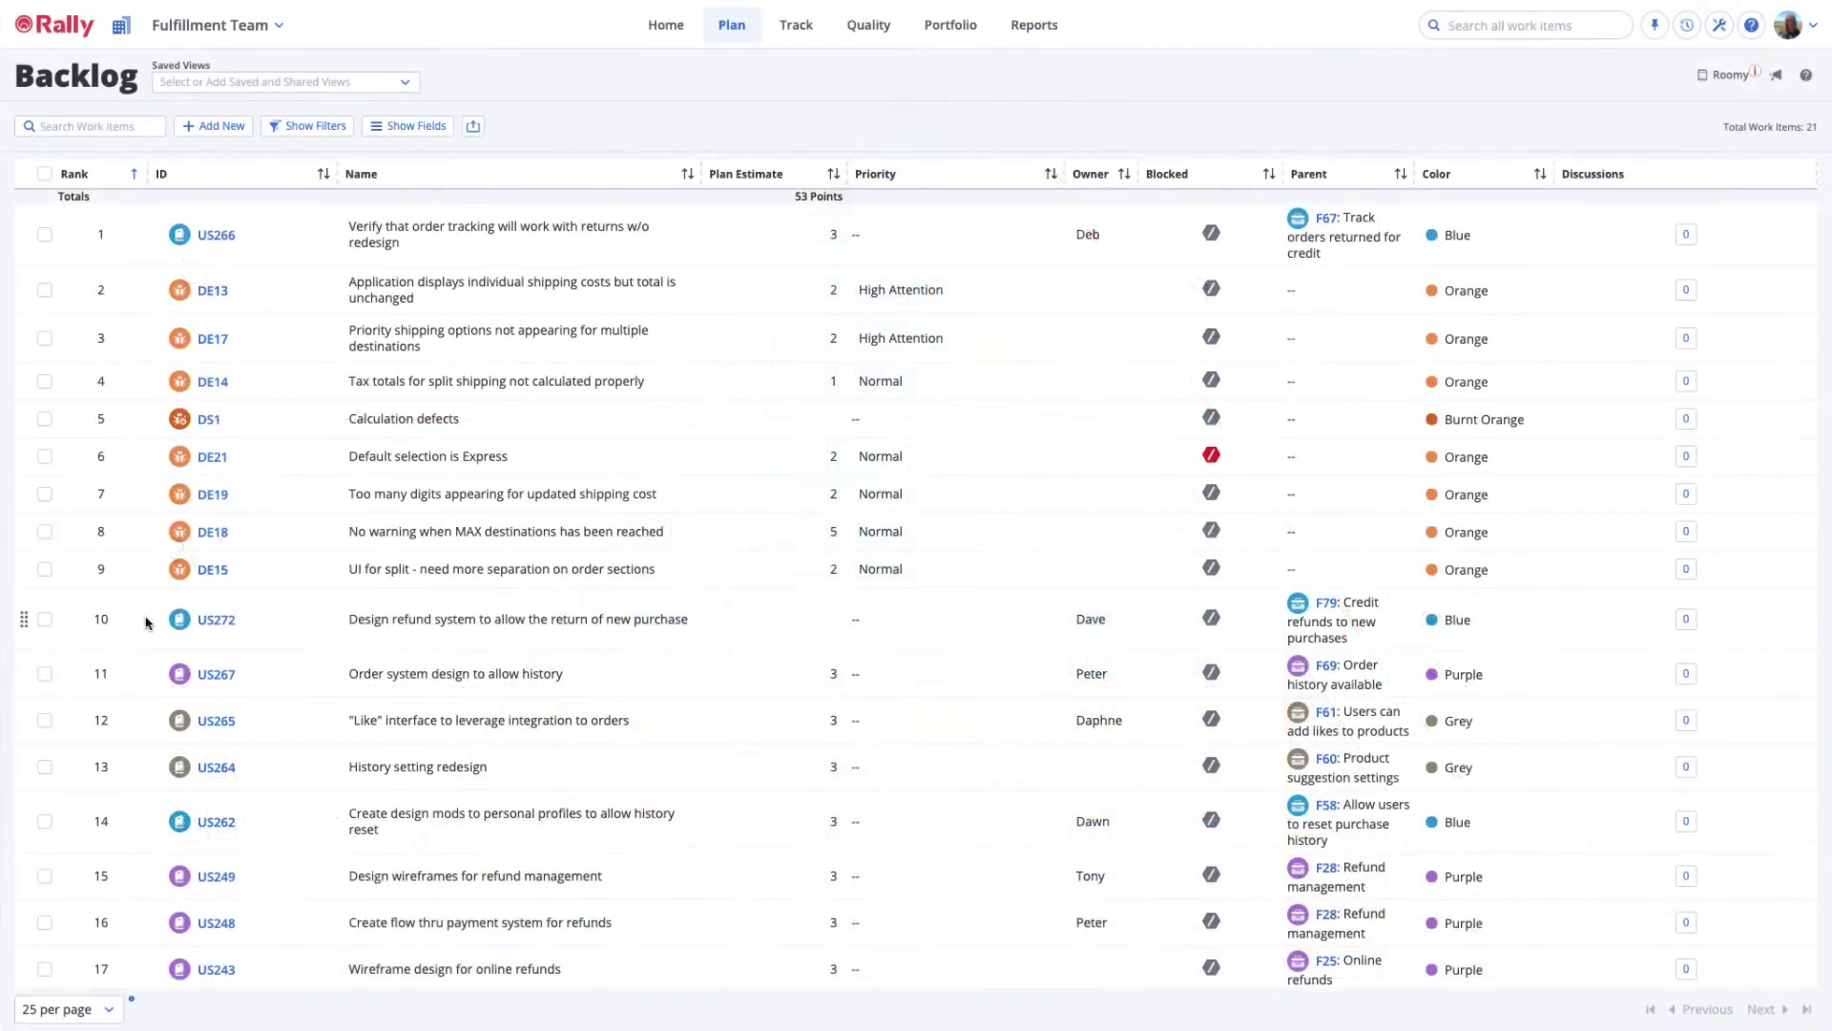
# Open US272 in full-page view and bring up its actions menu for splitting
pyautogui.click(210, 625)
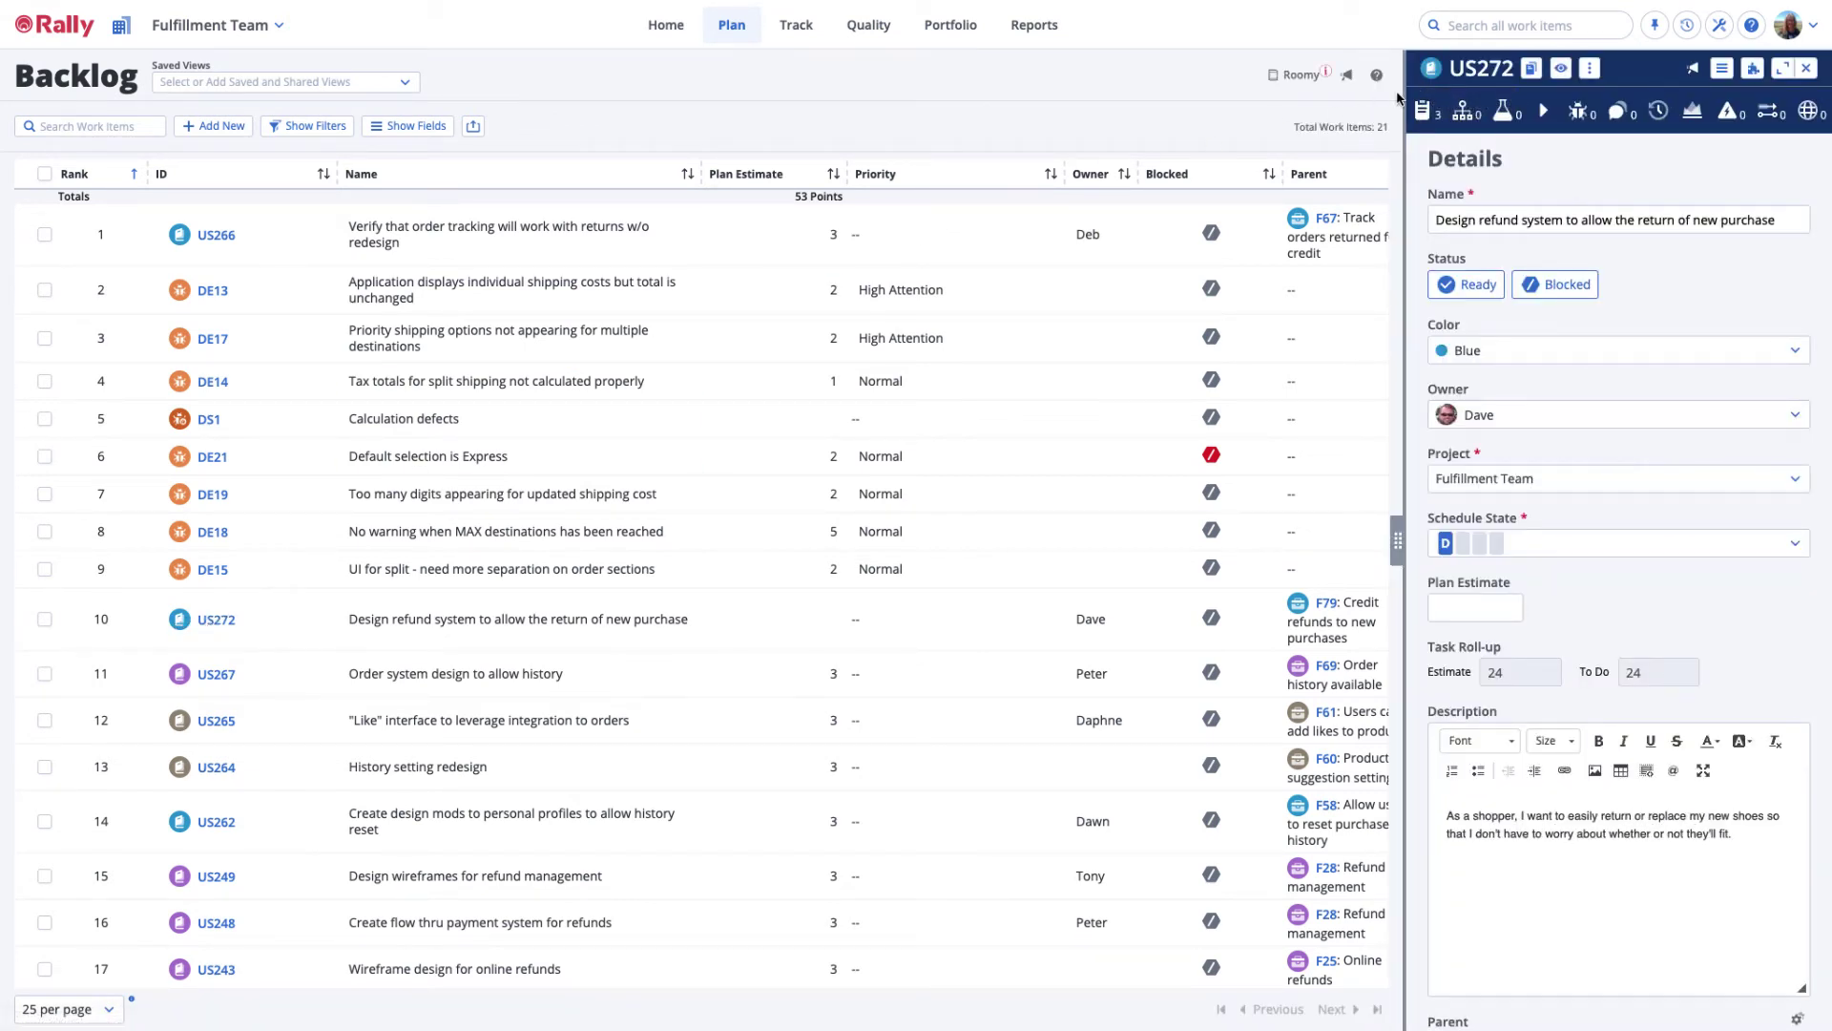
pyautogui.click(1433, 72)
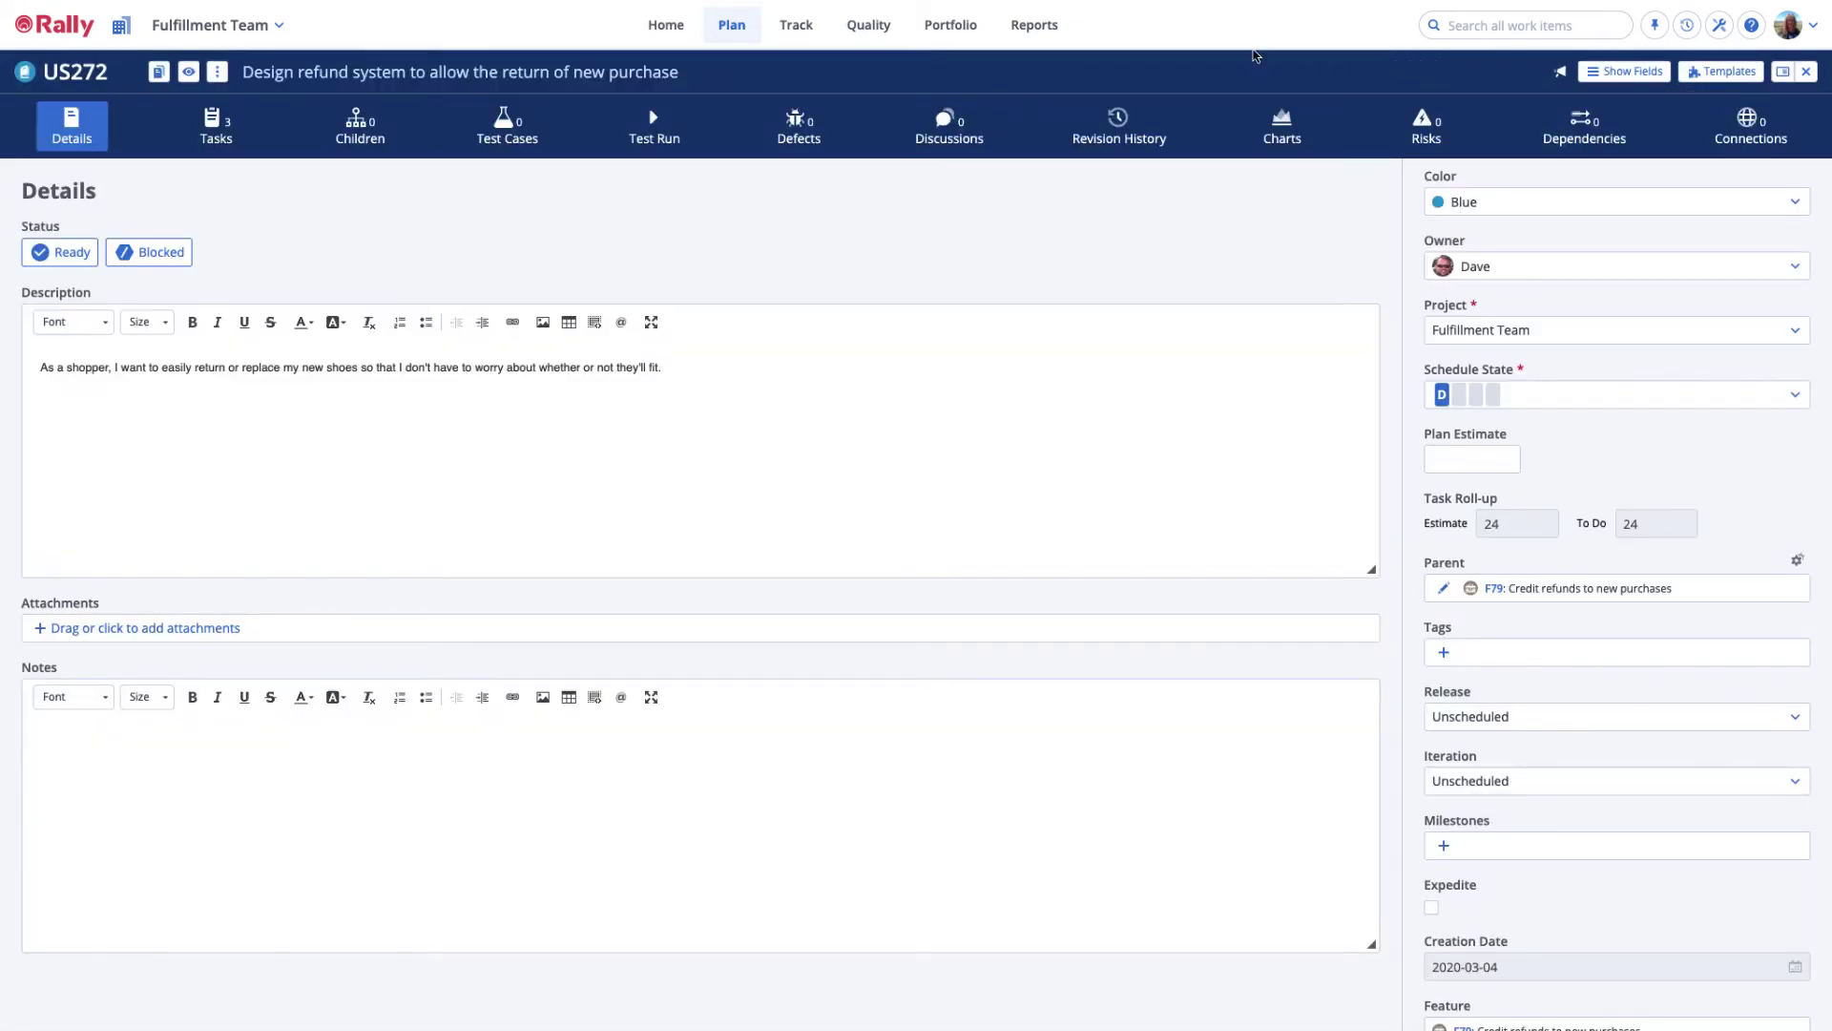
pyautogui.click(215, 73)
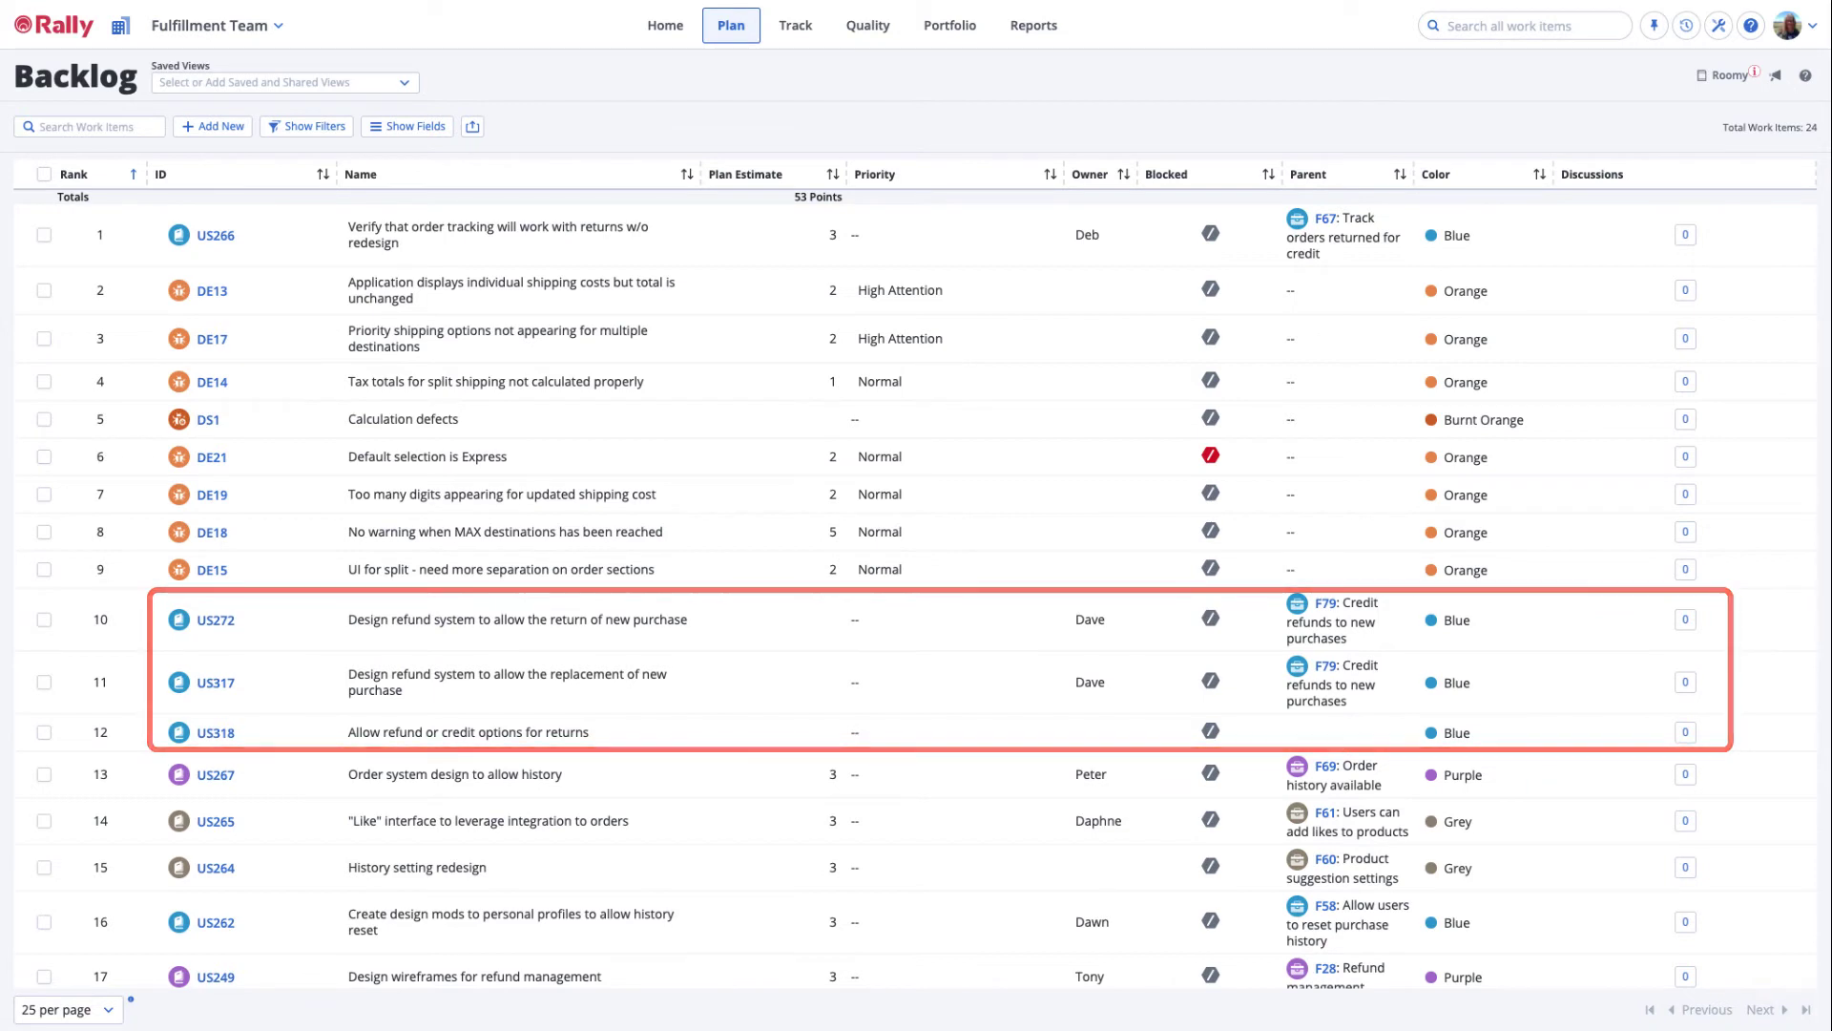
# Create a new Defect work item named 'Shipping preferences are not persisting'
pyautogui.click(233, 130)
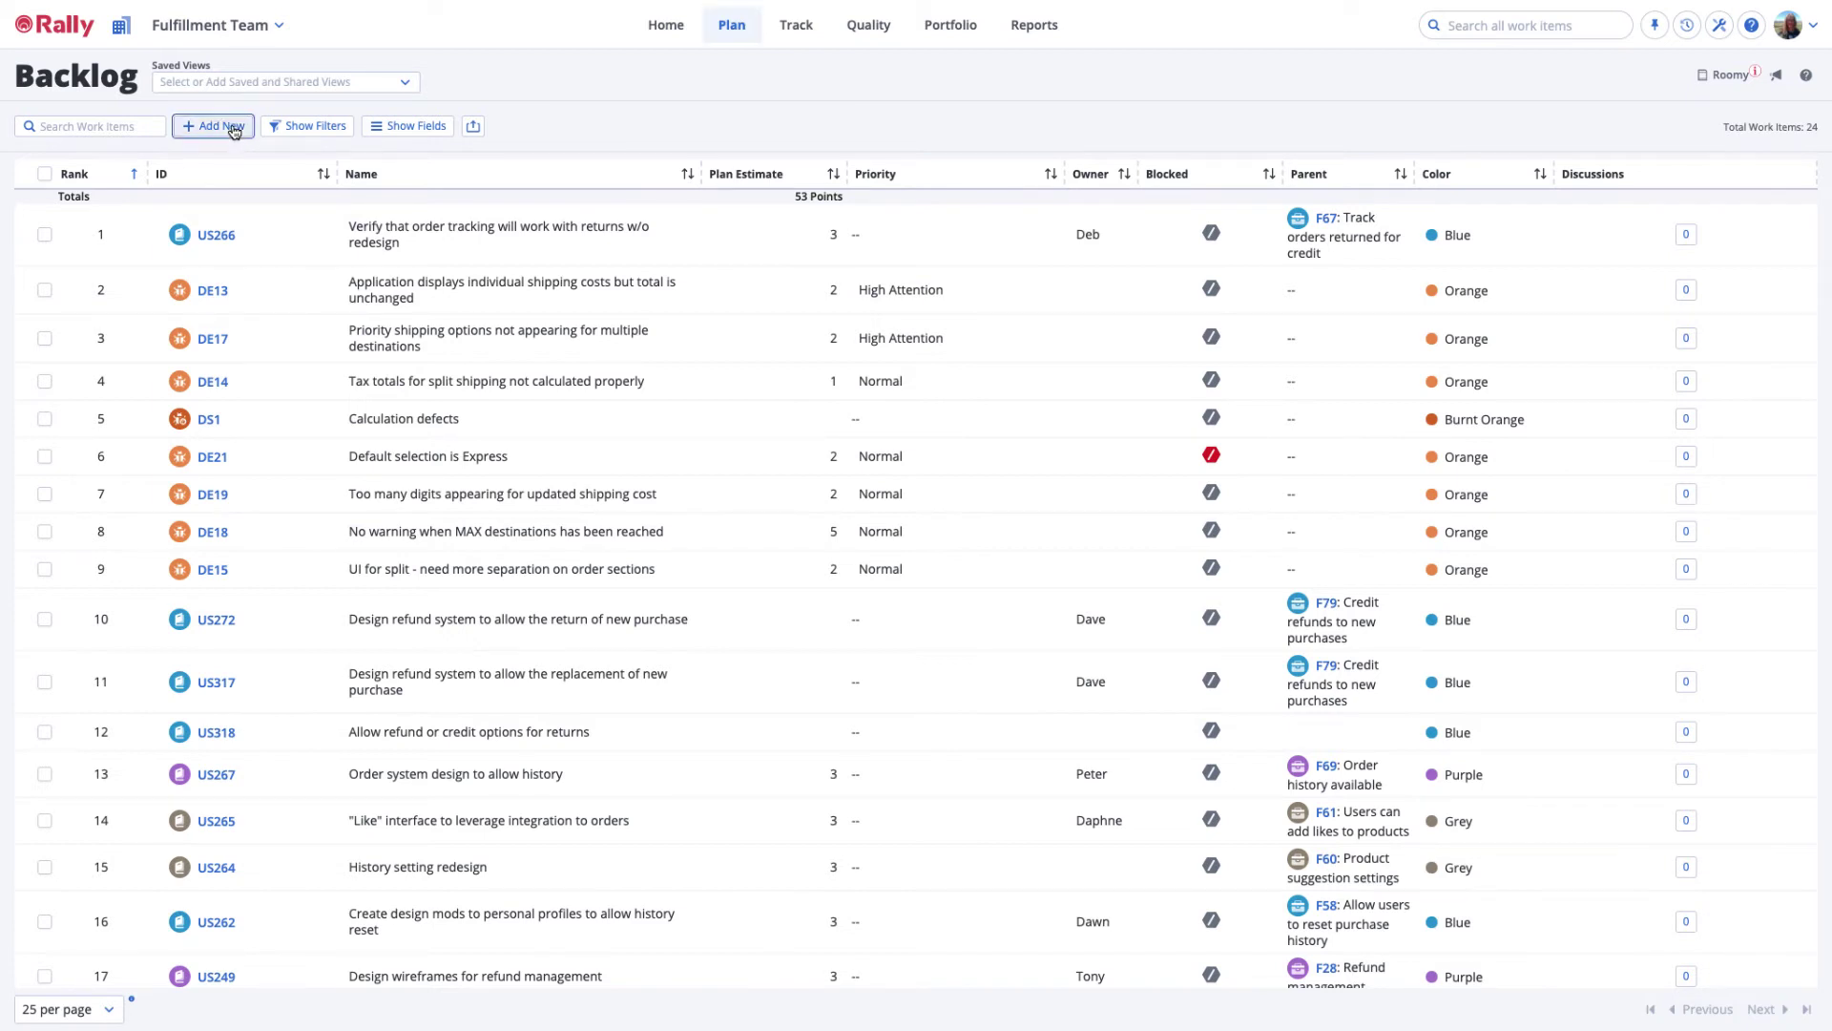
pyautogui.click(177, 184)
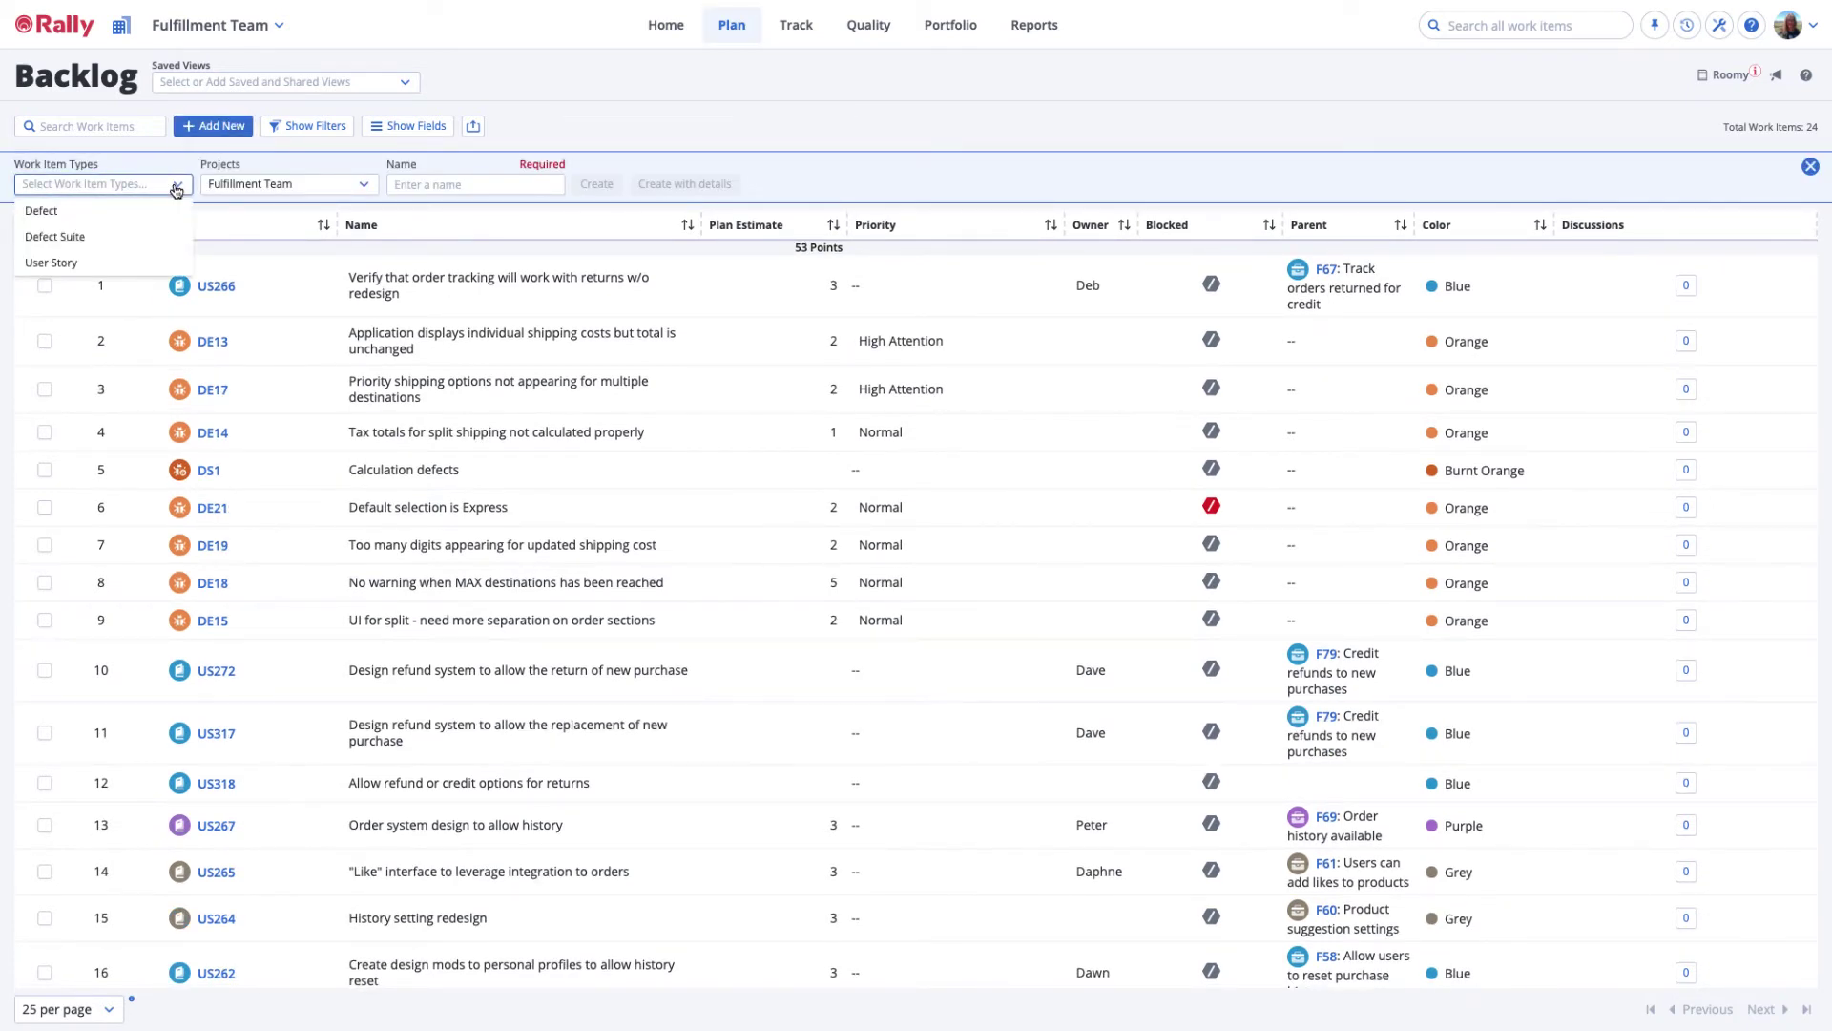
pyautogui.click(105, 214)
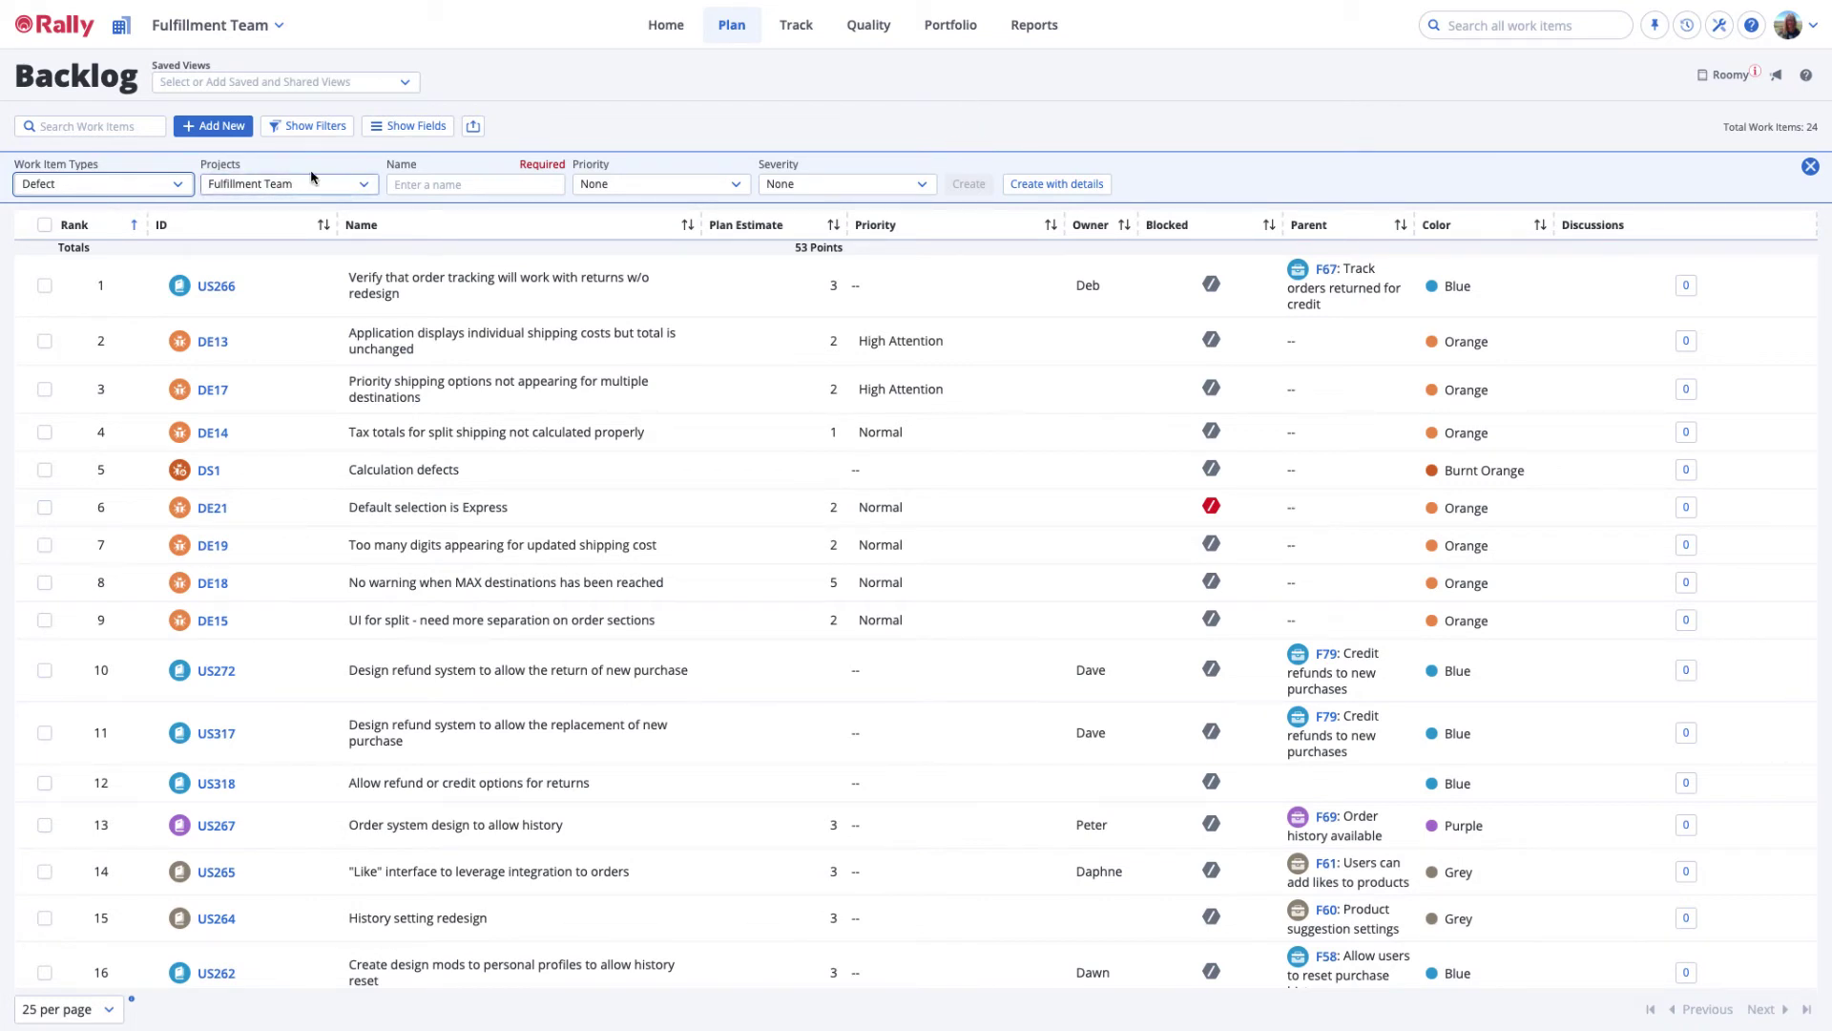
pyautogui.click(473, 184)
pyautogui.write('Shipp')
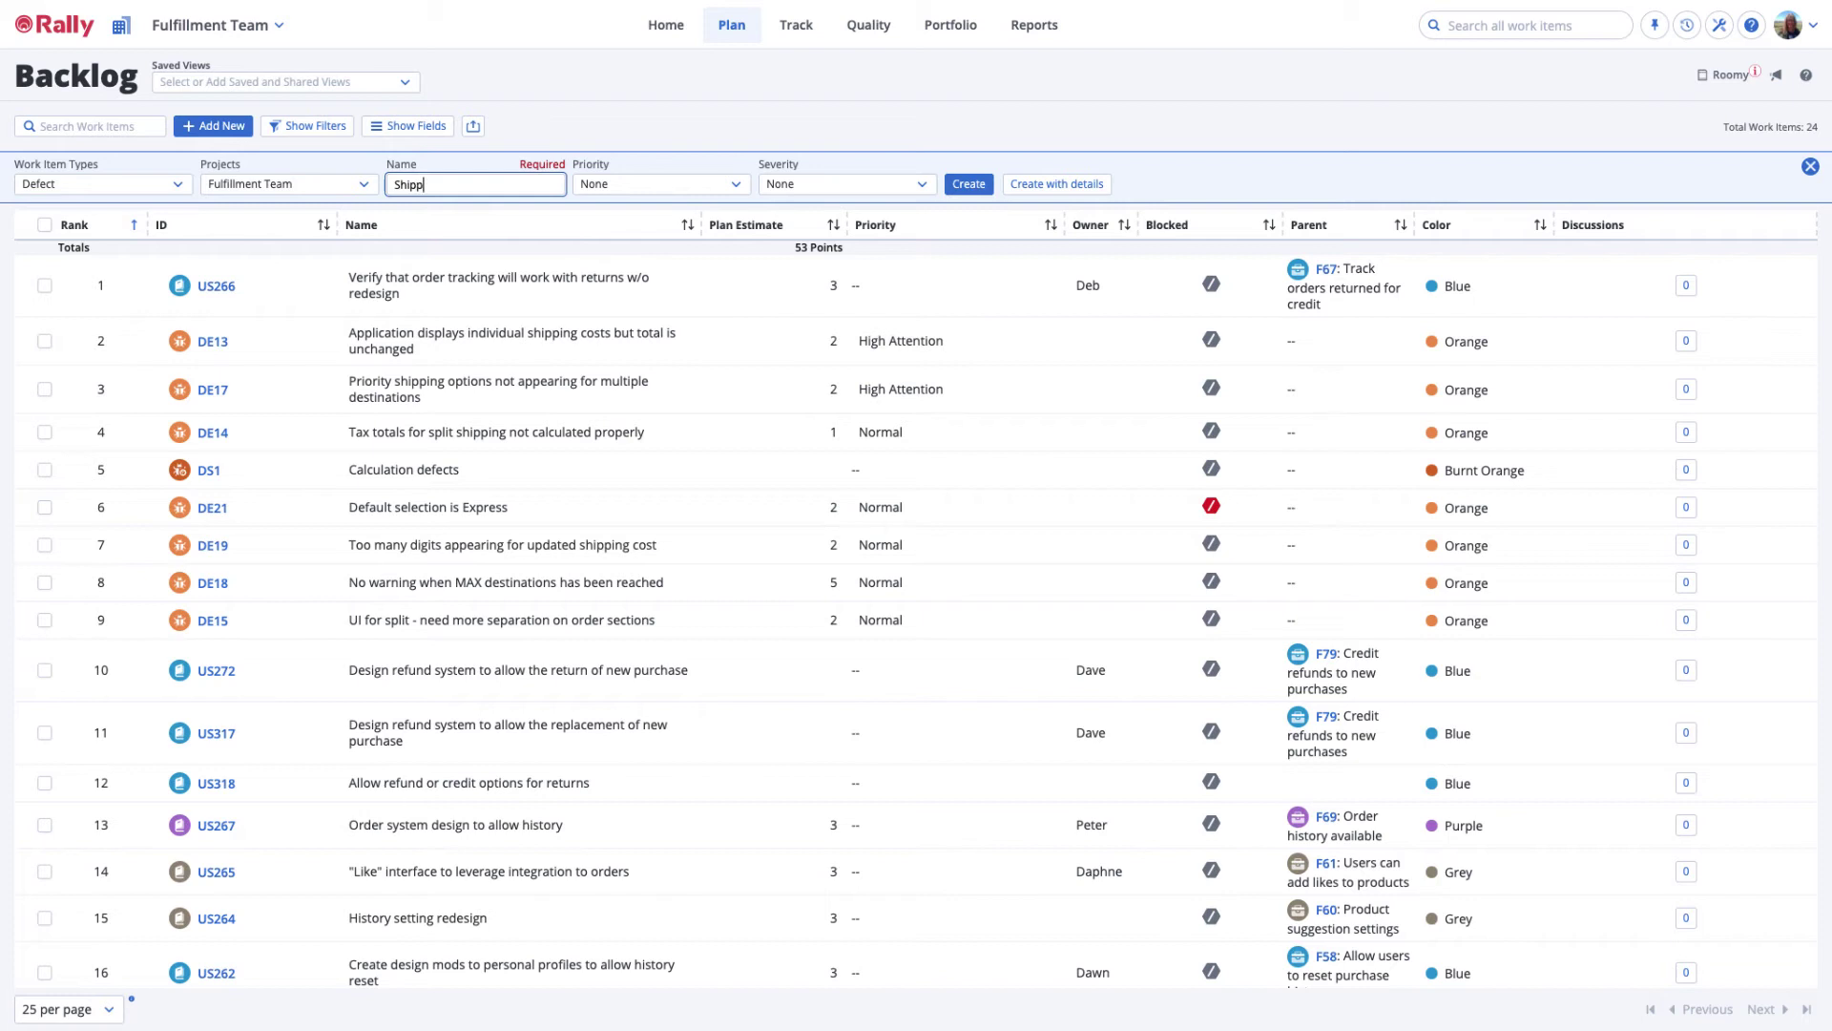
pyautogui.write('ing preferenc')
pyautogui.write('es are not per')
pyautogui.write('sisting')
pyautogui.click(970, 183)
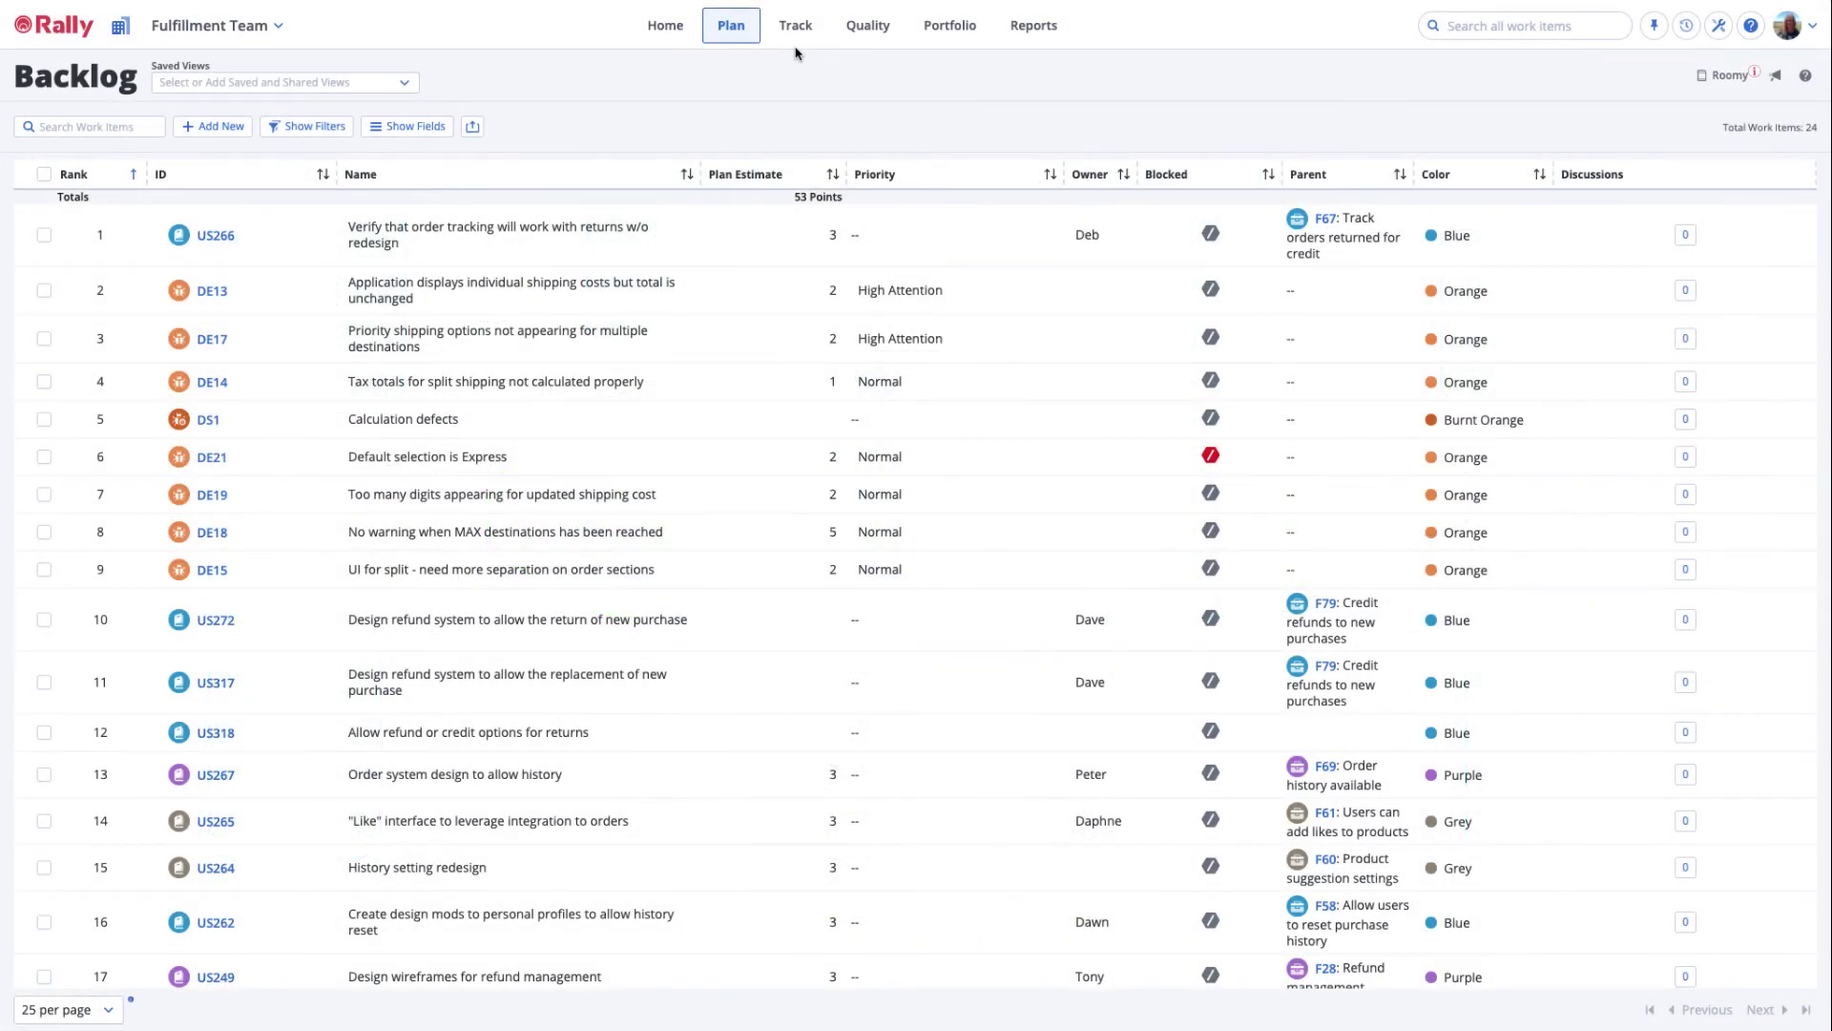
# On Team Planning, drag US266 from the backlog into Iteration 13 and expand it
pyautogui.click(734, 33)
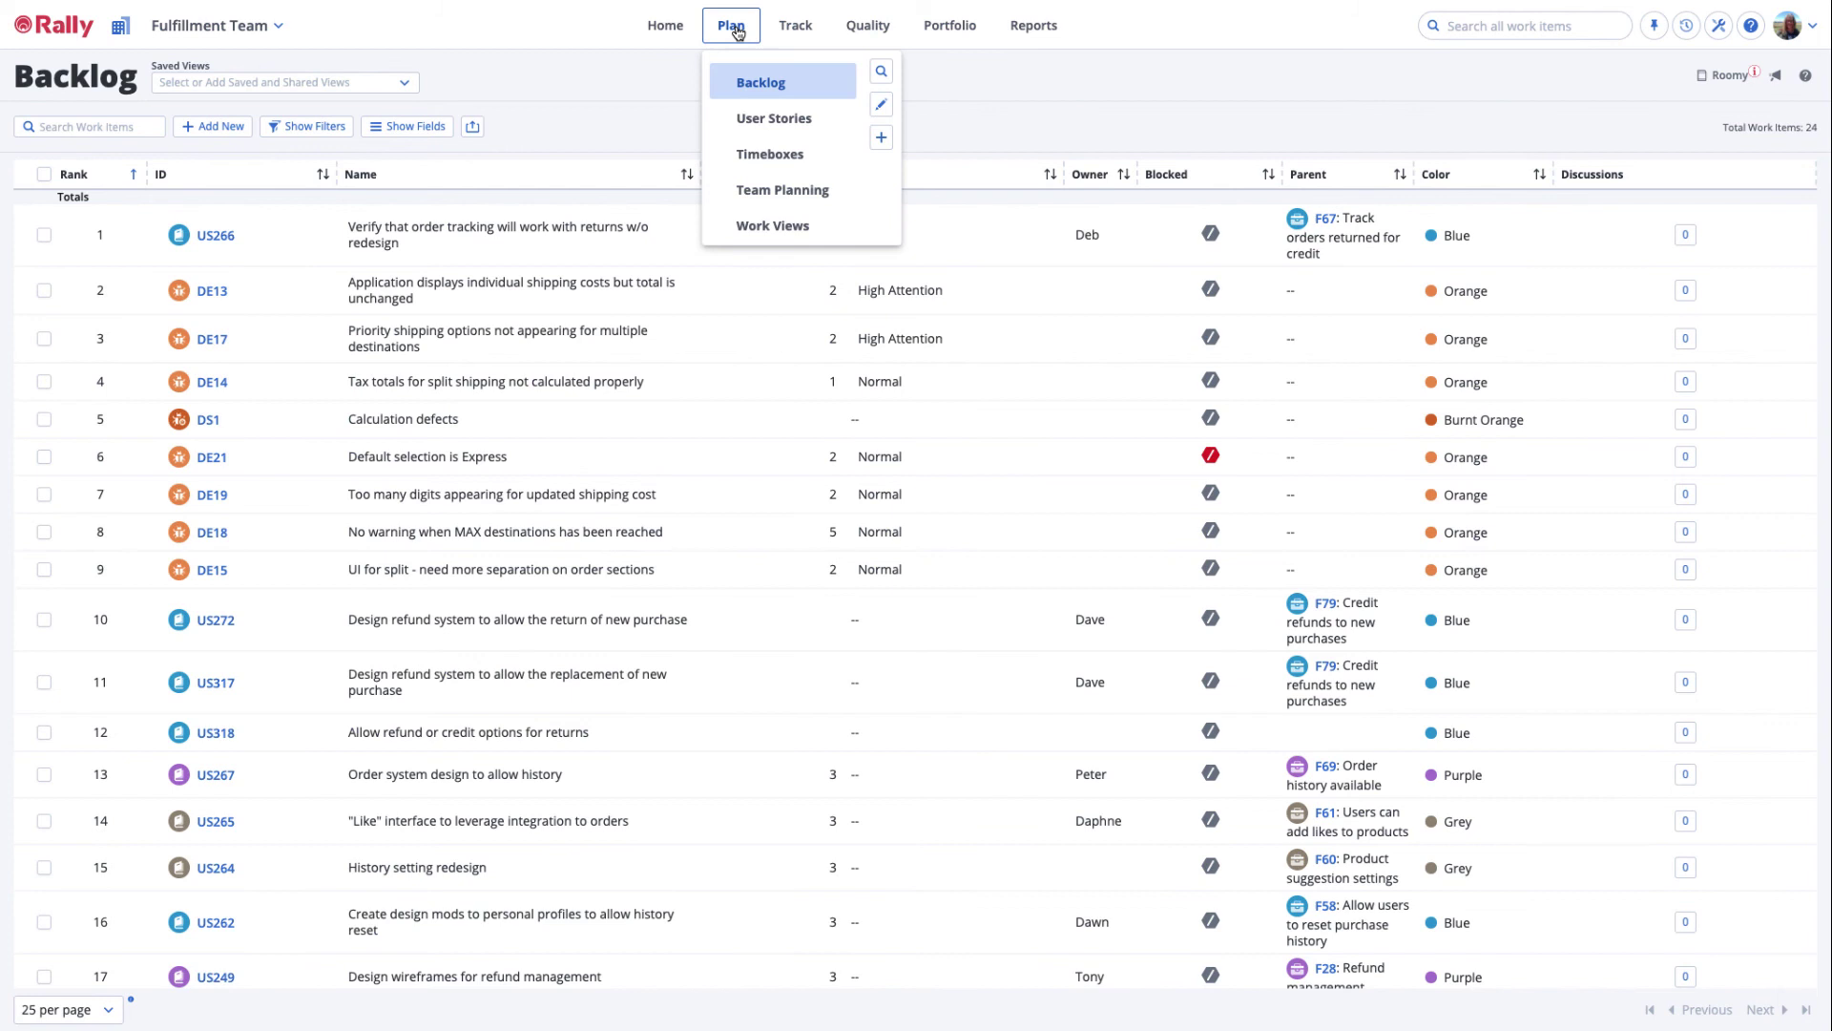
pyautogui.click(752, 189)
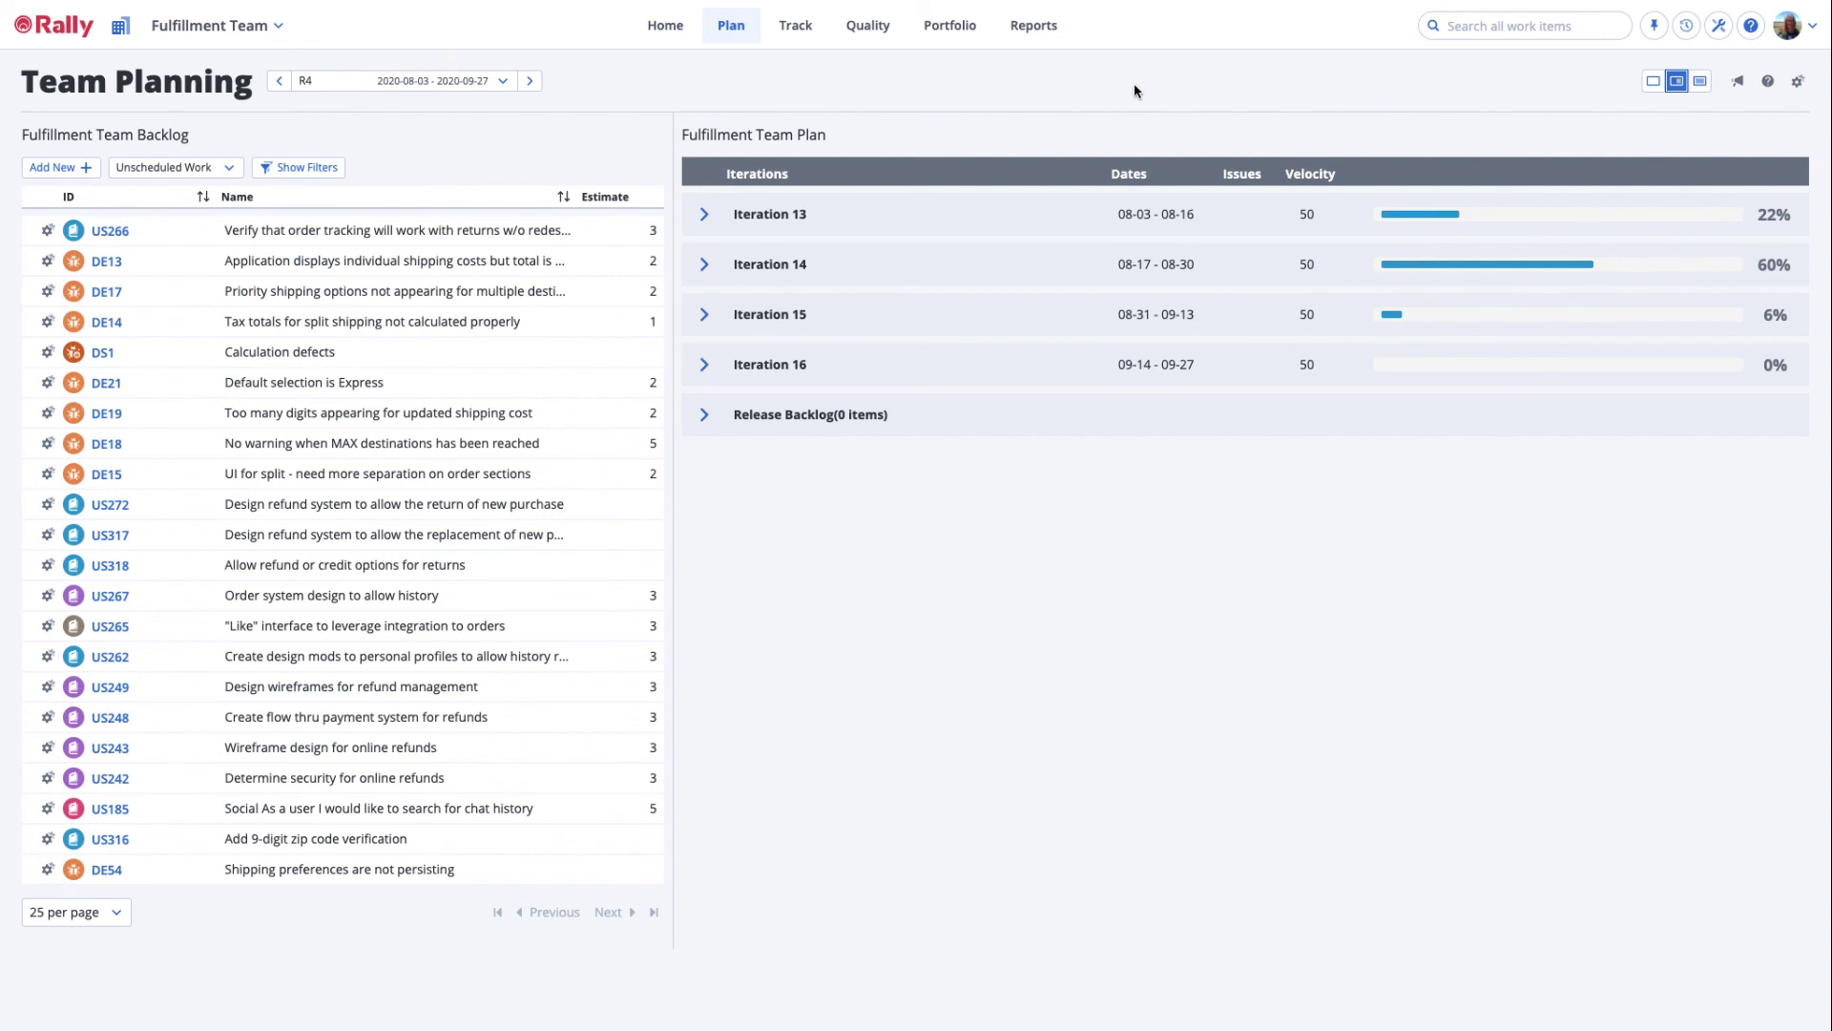
pyautogui.moveTo(109, 231)
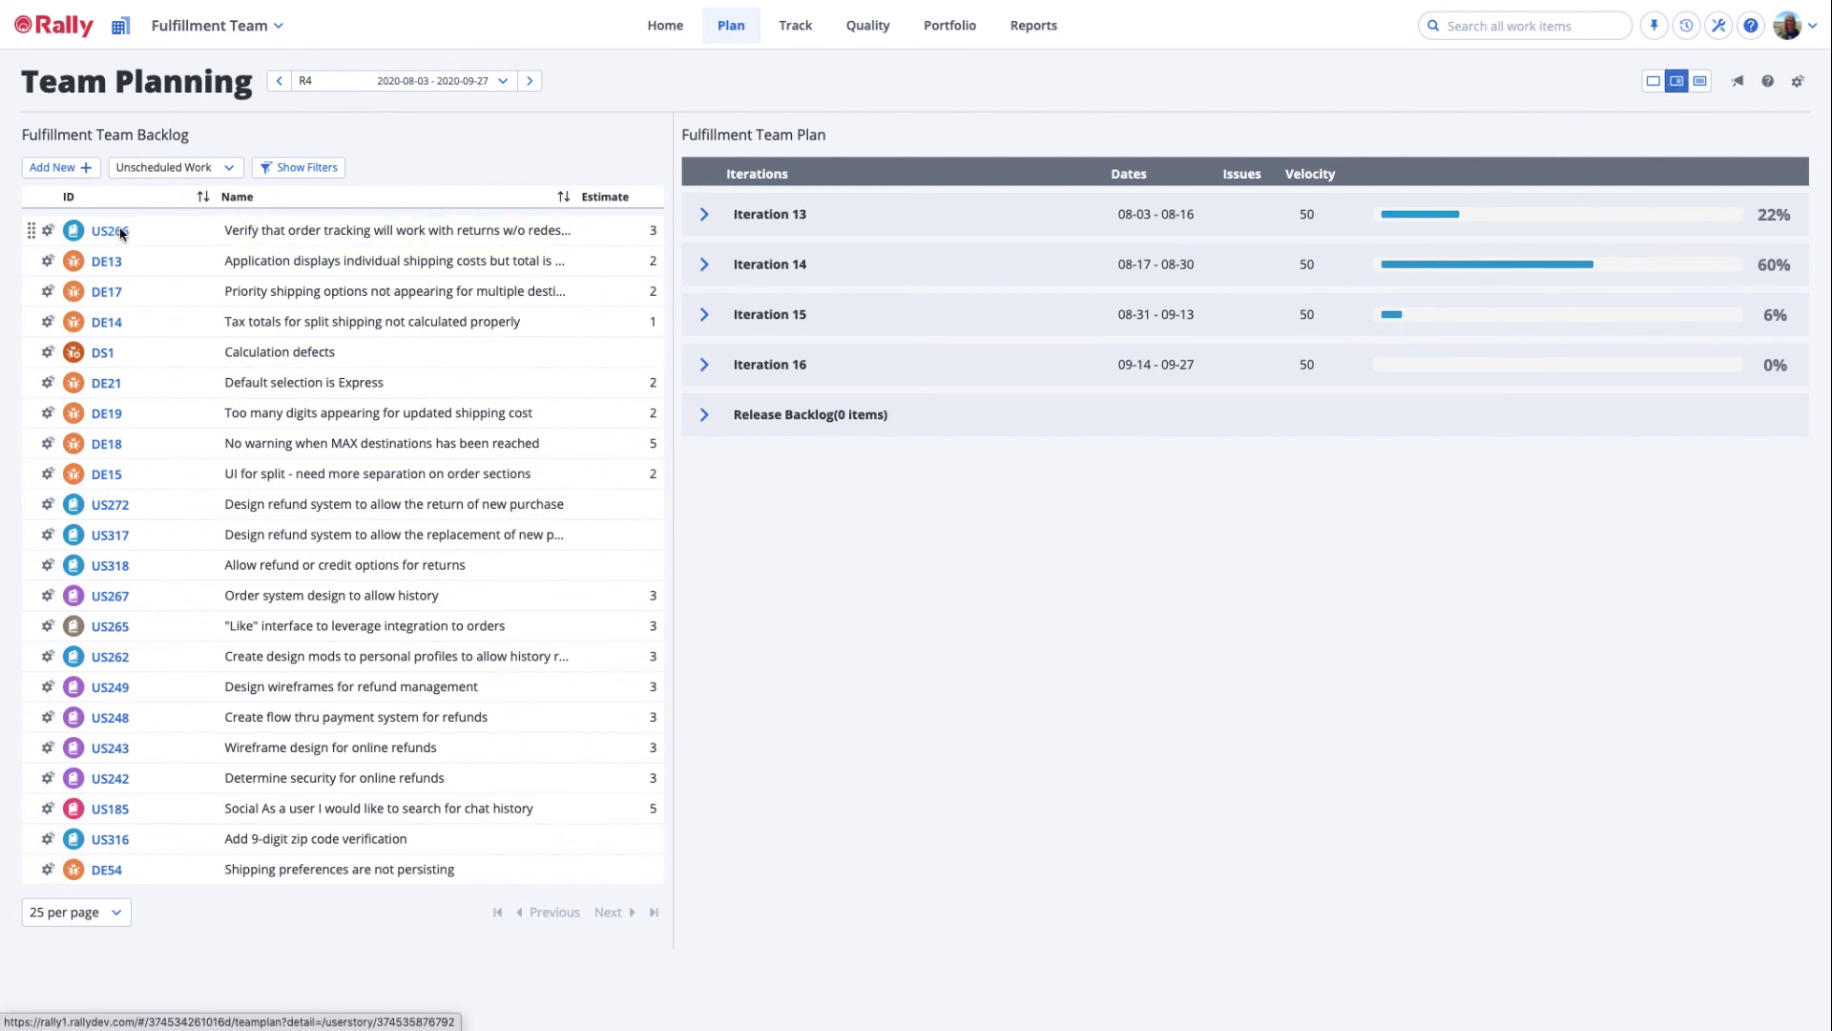
pyautogui.moveTo(121, 233); pyautogui.dragTo(803, 224)
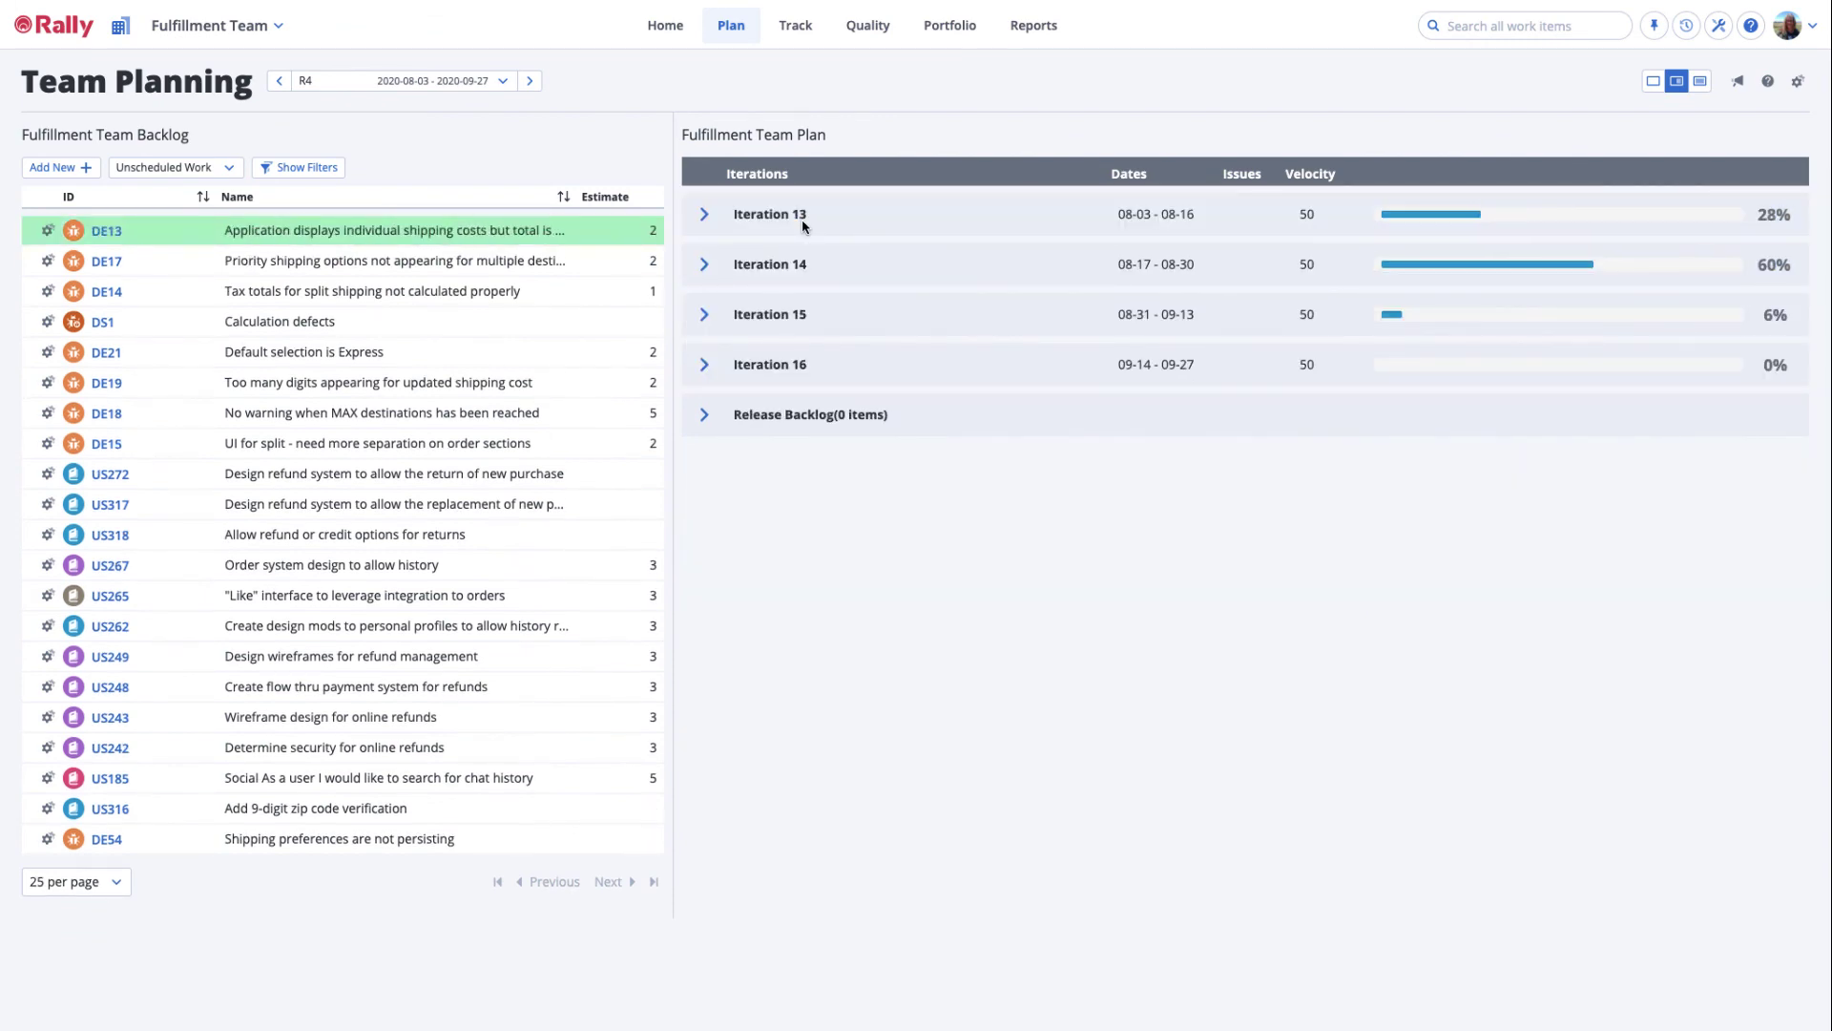
pyautogui.click(703, 214)
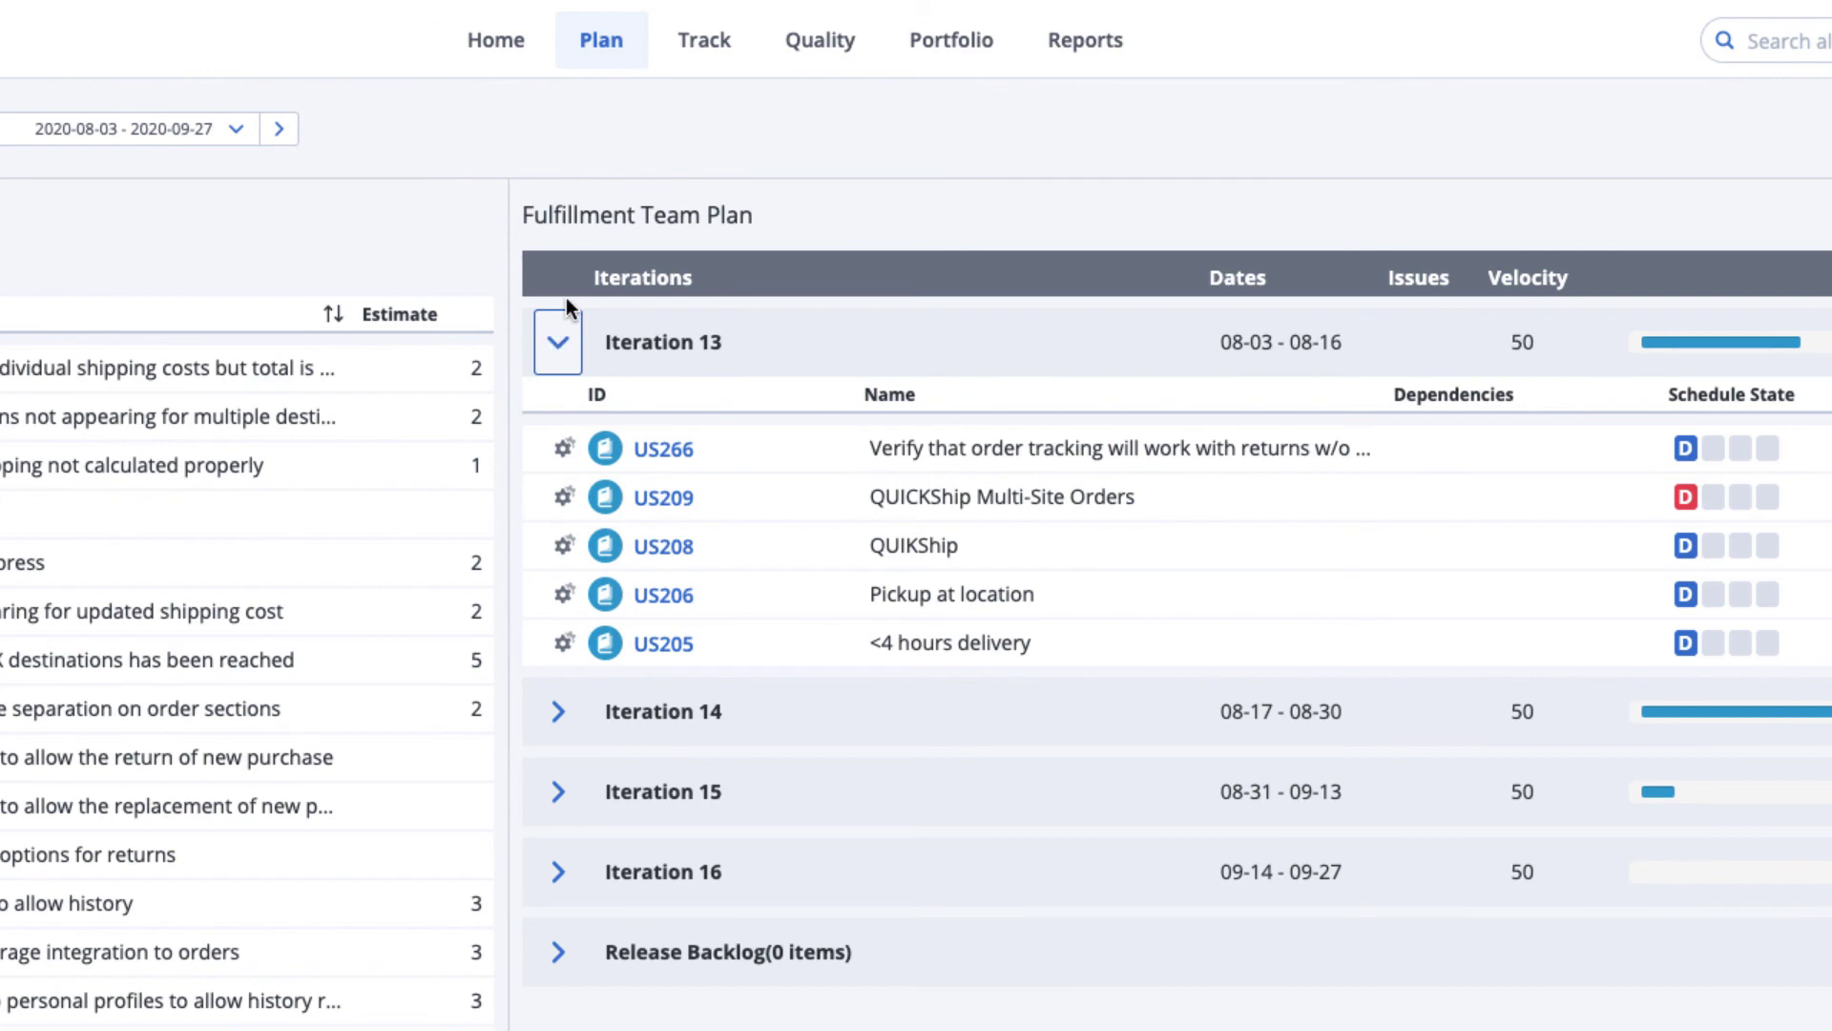
pyautogui.click(610, 46)
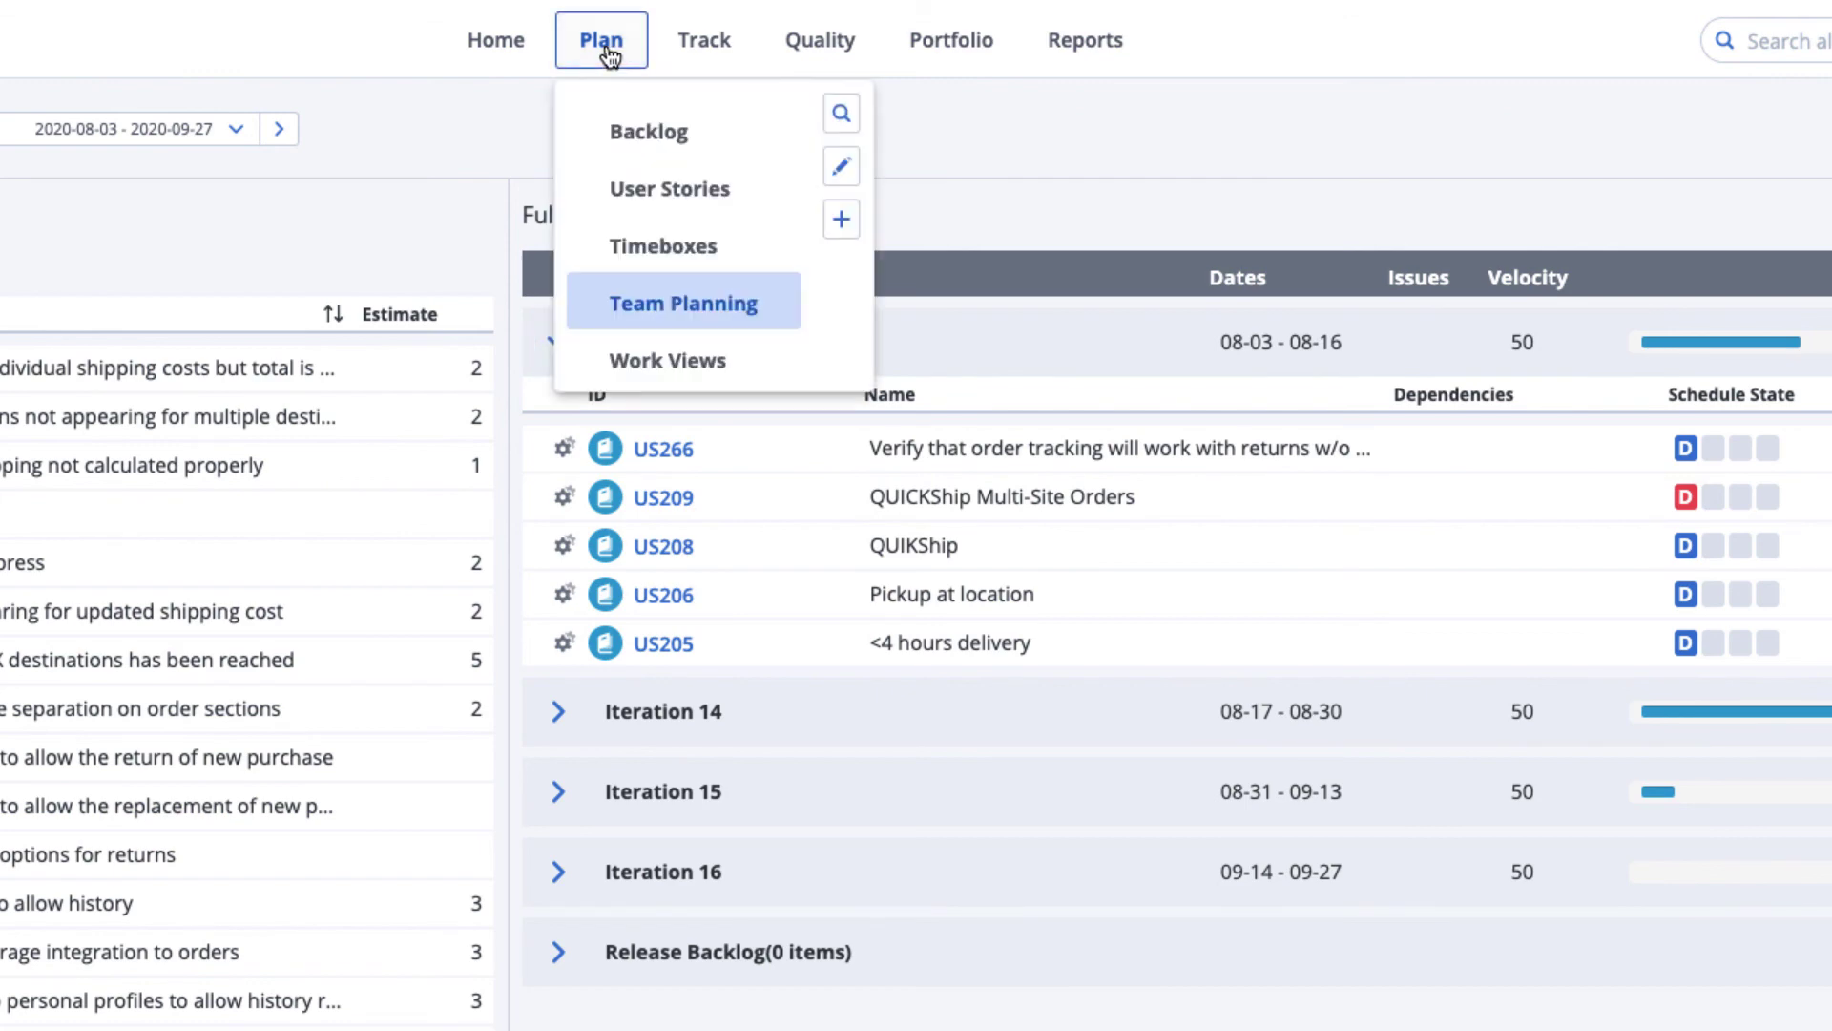
# Return to the Fulfillment Team backlog, now without US266 among unscheduled items
pyautogui.click(613, 136)
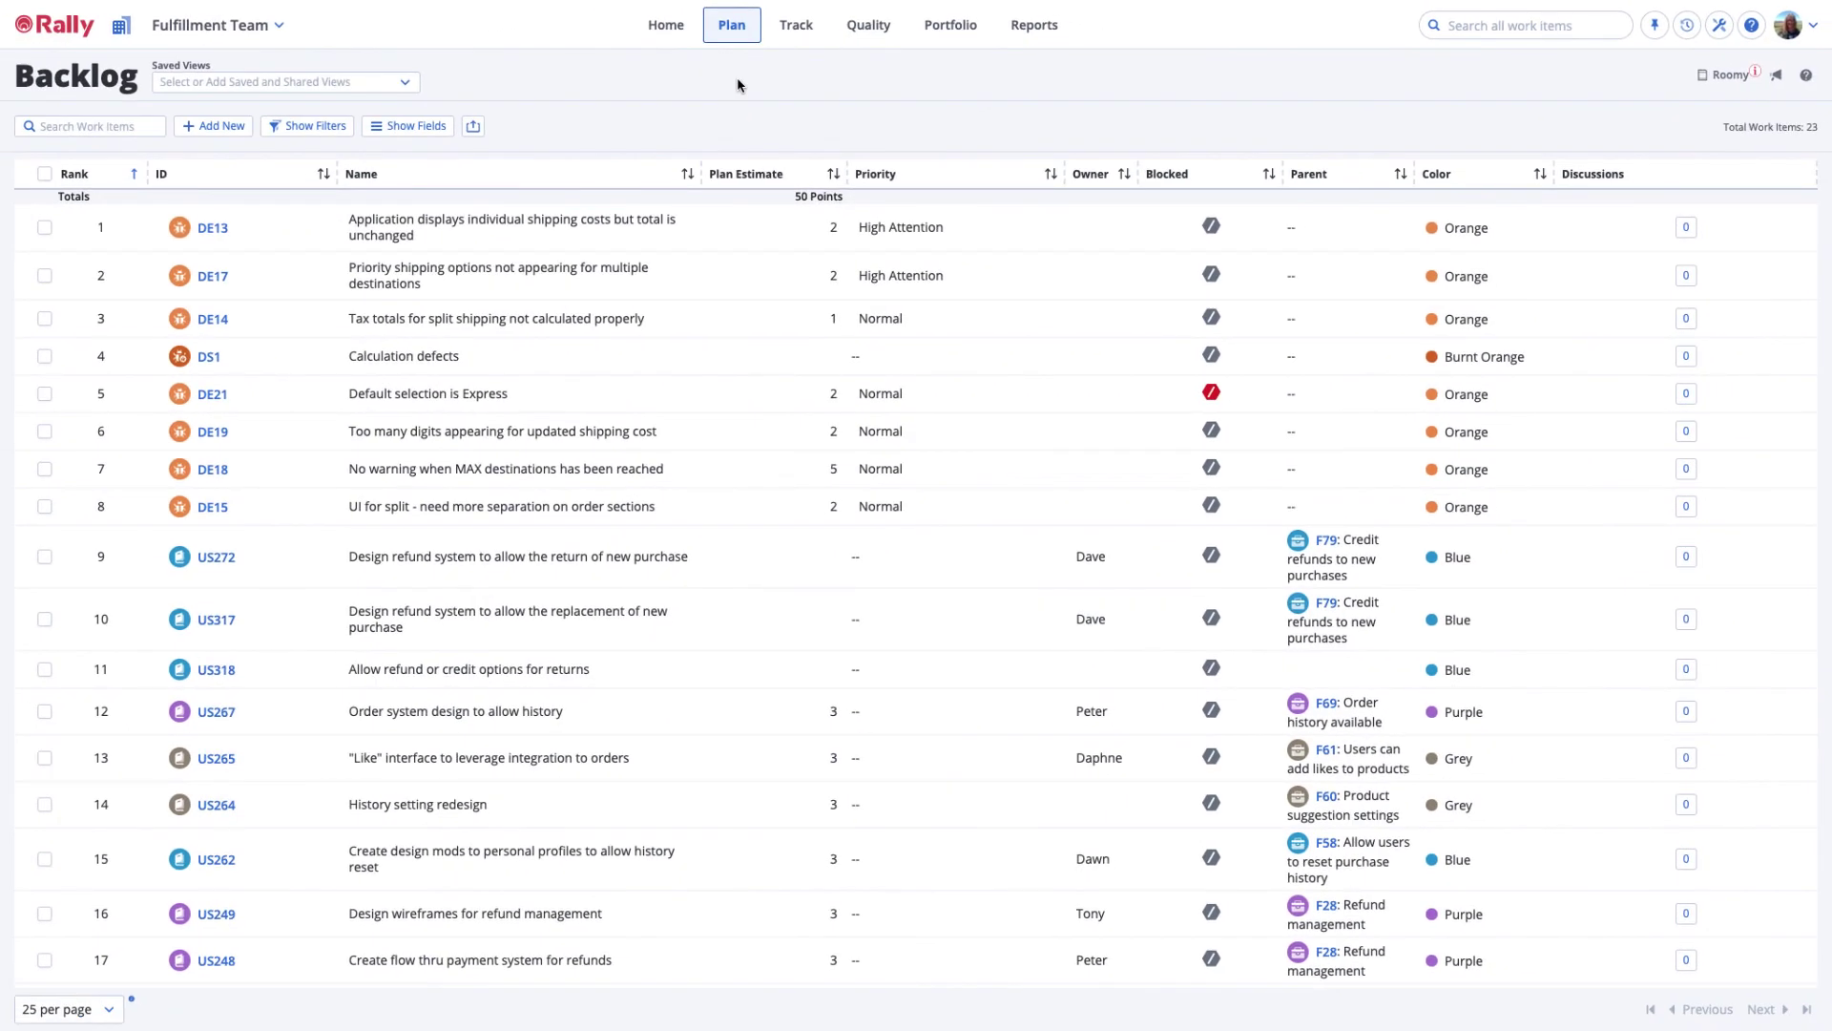